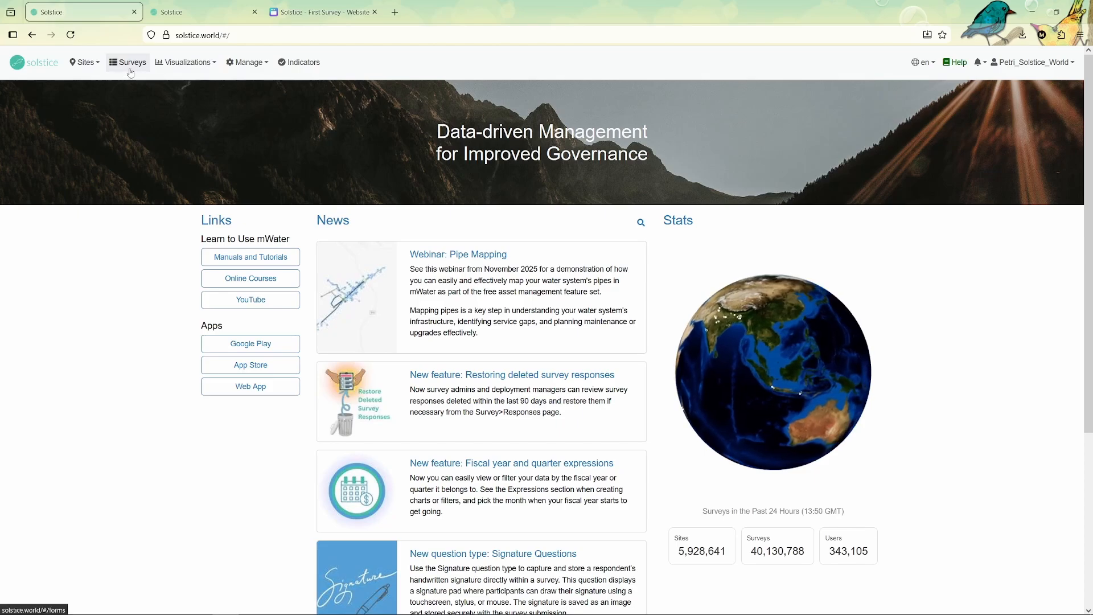
- Open the Health Clinic Readiness Checklist survey and review its questions and submitted responses
left_click(130, 72)
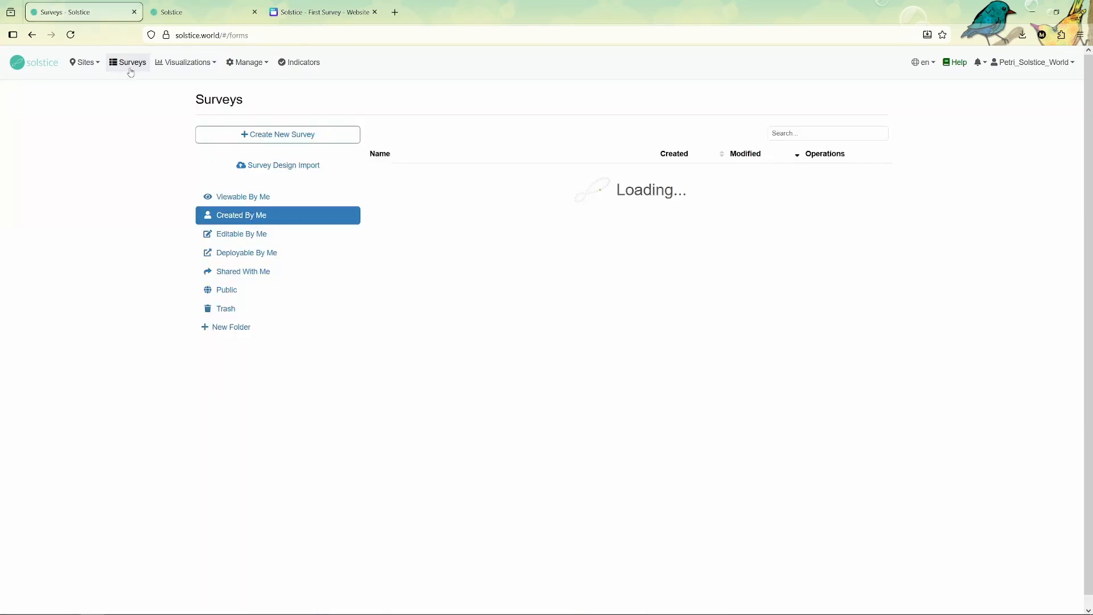
left_click(381, 180)
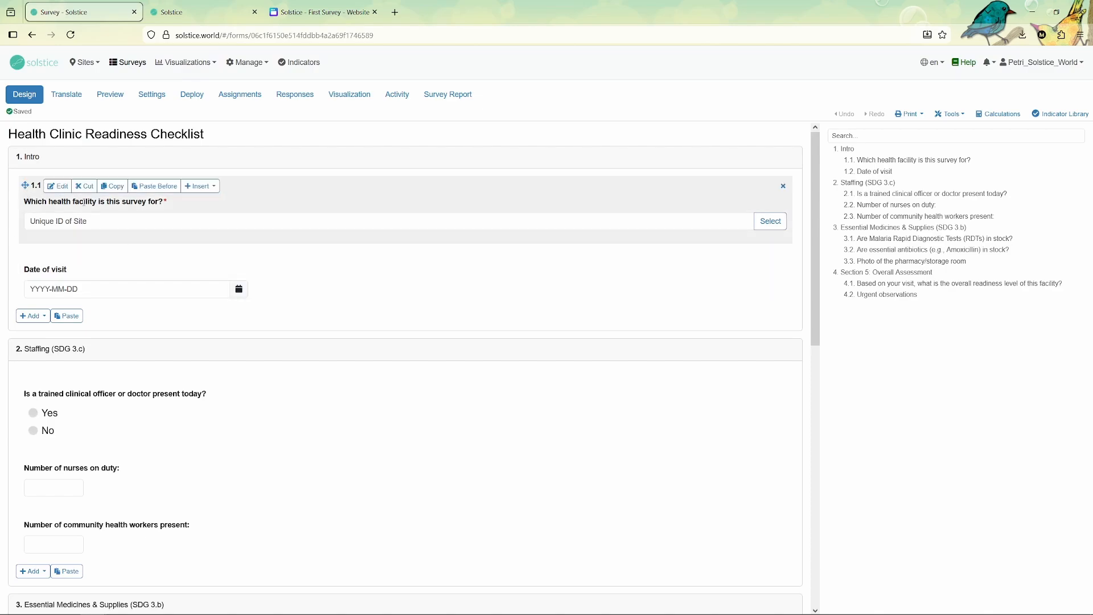
scroll(77, 217, "down", 4)
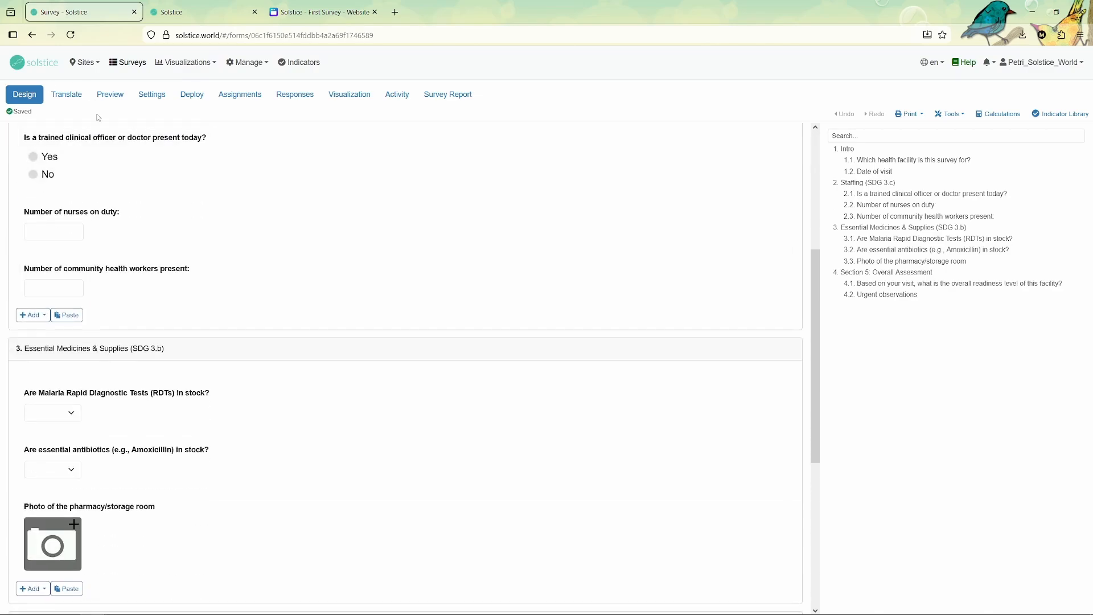
scroll(46, 183, "up", 2)
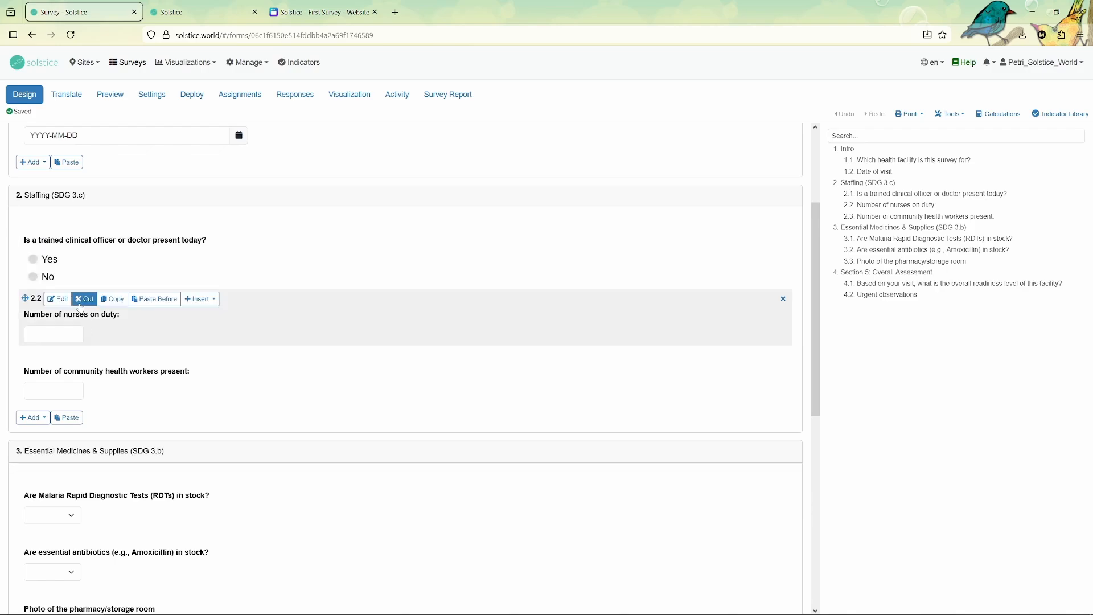
scroll(62, 329, "down", 2)
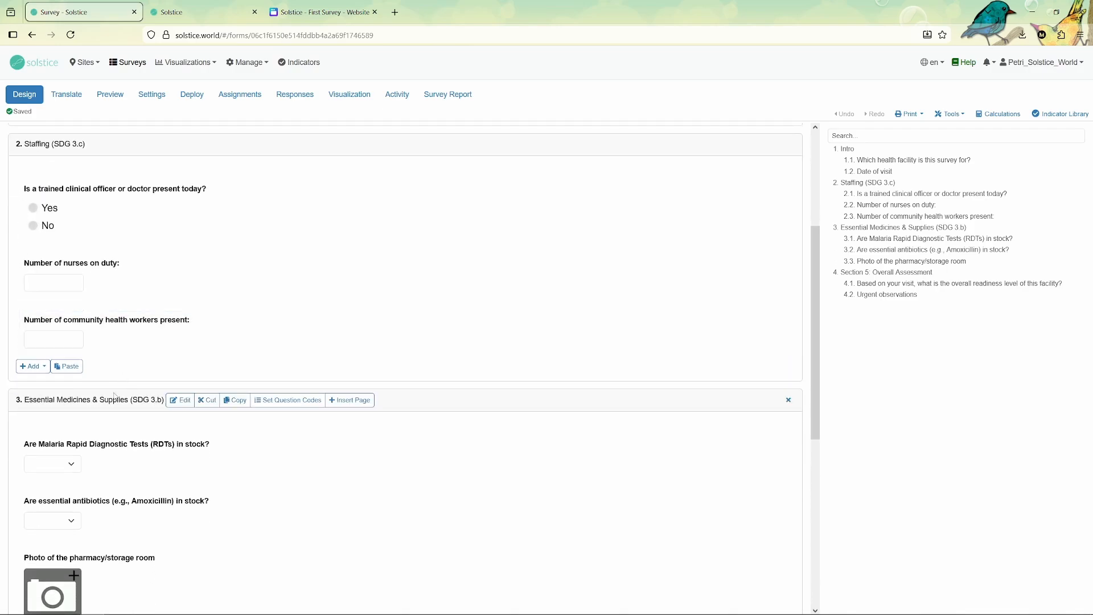
scroll(115, 402, "down", 1)
scroll(111, 419, "down", 3)
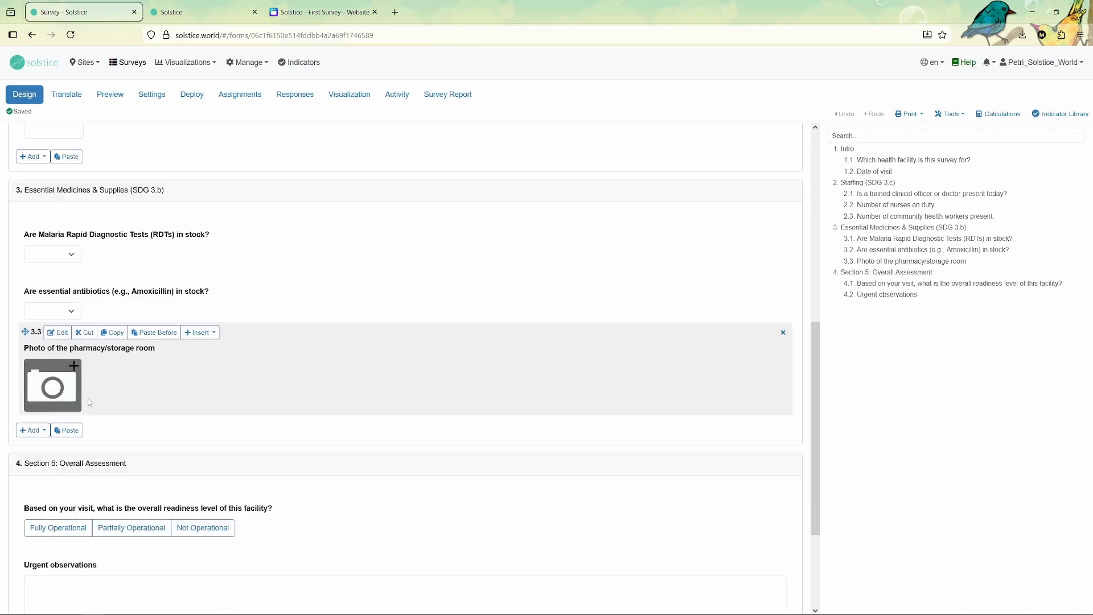
scroll(148, 421, "down", 2)
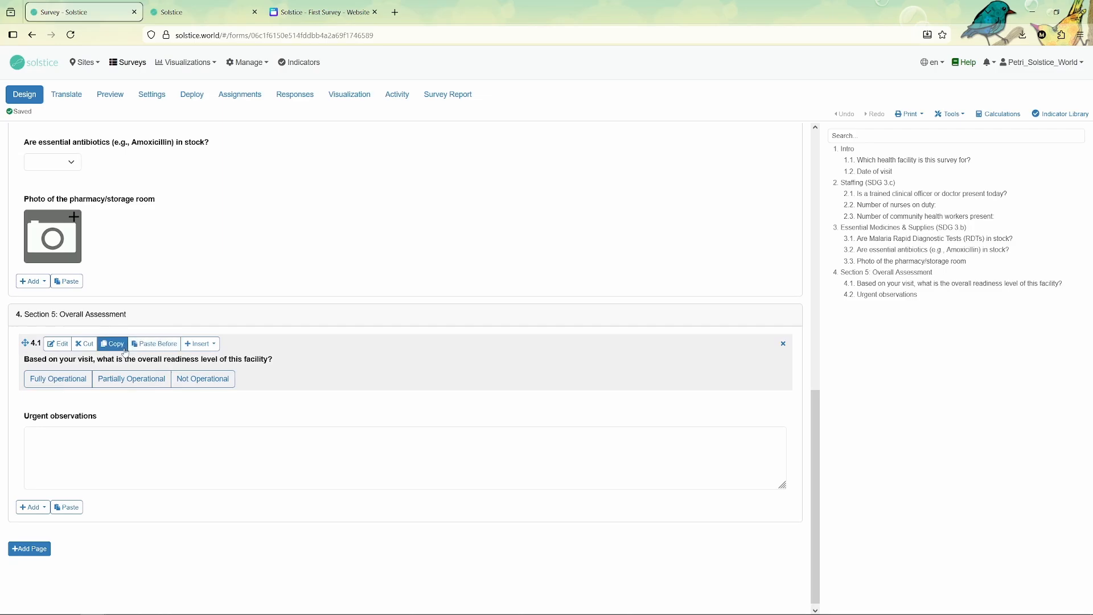
left_click(294, 95)
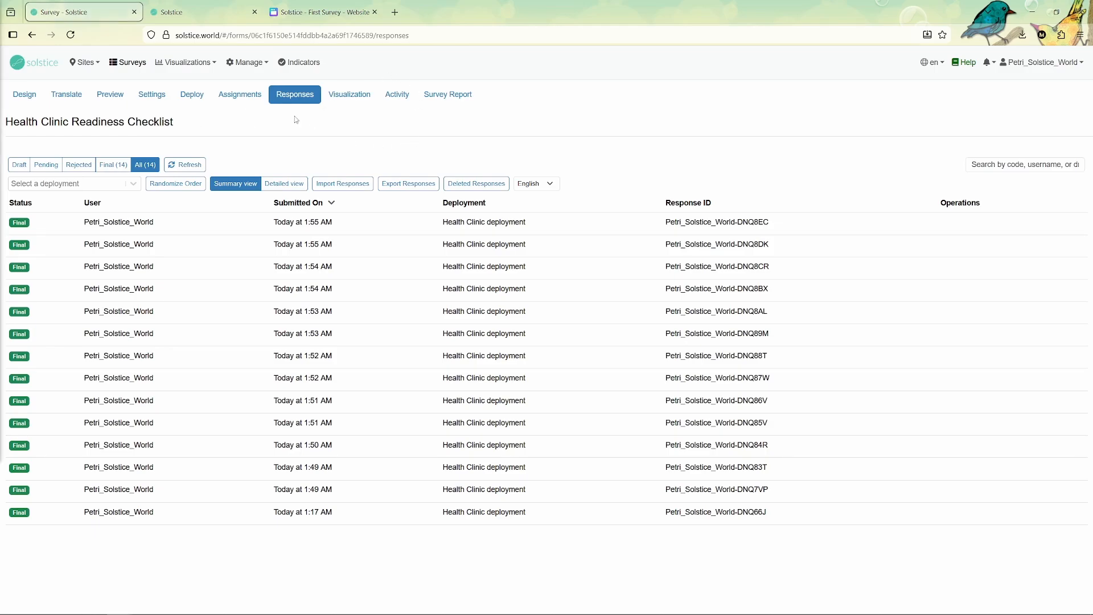
- Create a new blank dashboard
left_click(185, 62)
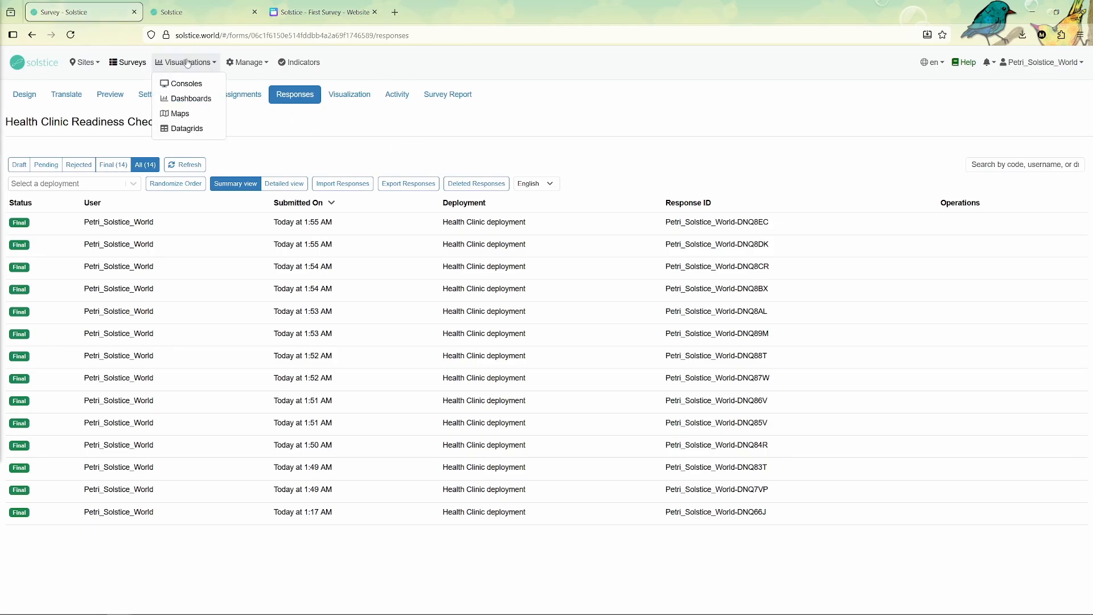
left_click(184, 99)
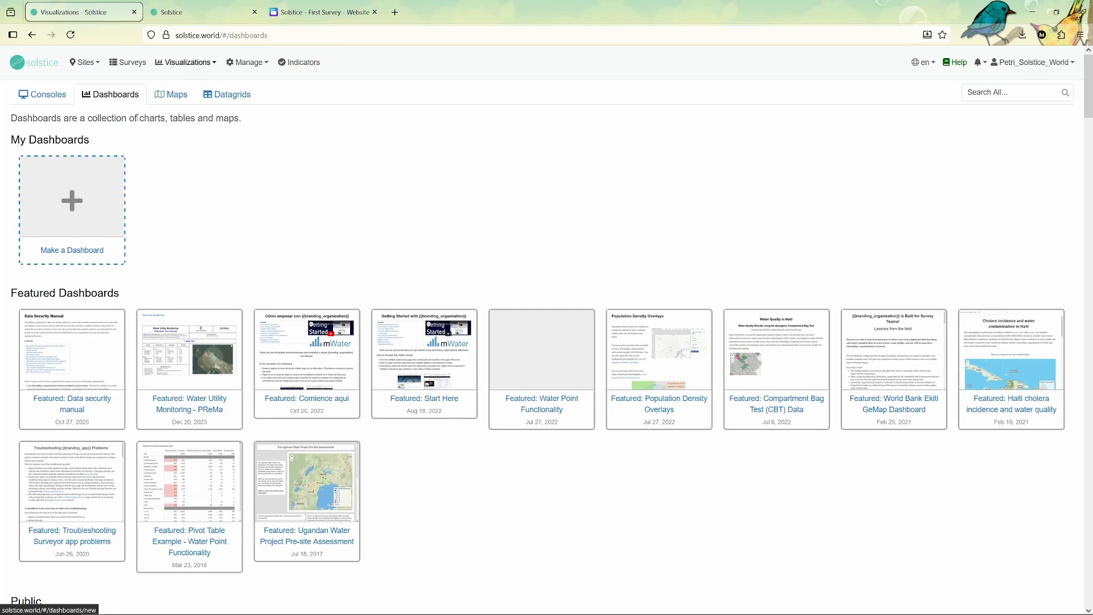
left_click(196, 69)
left_click(102, 171)
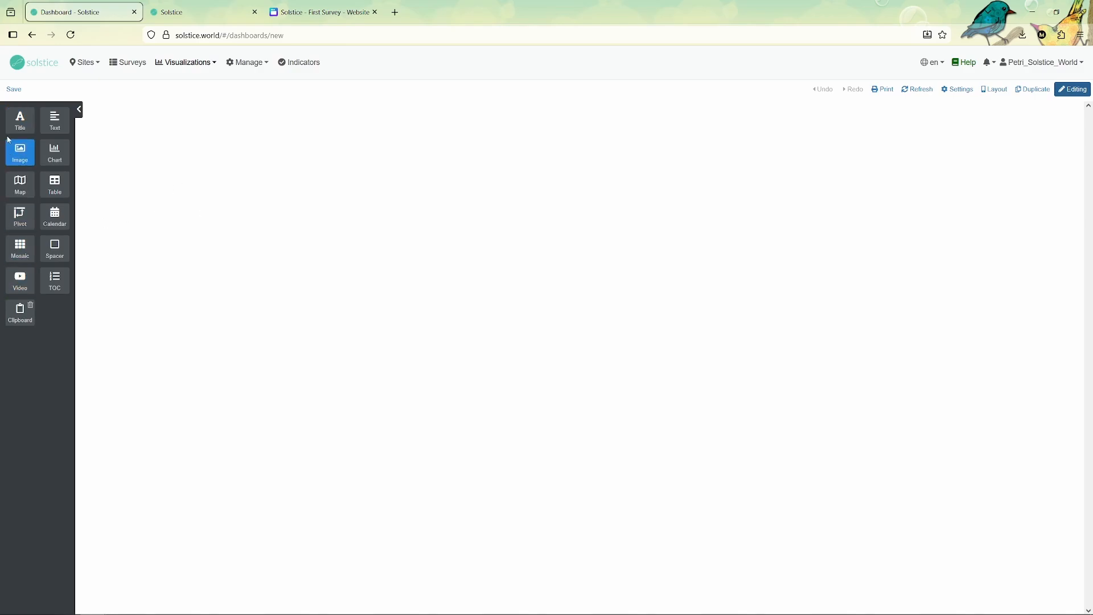
- Add a title widget at the start of the dashboard reading "Health Clinic Readiness Dashboard"
left_click_drag(20, 119, 364, 134)
left_click(195, 127)
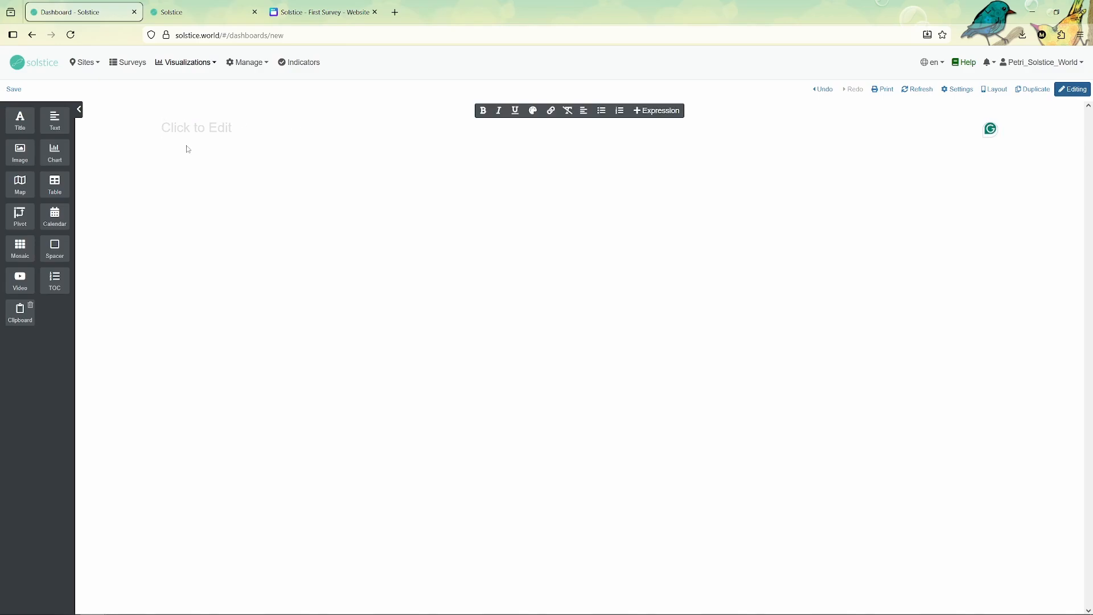
type("Health Clinic Readiness Dashboar")
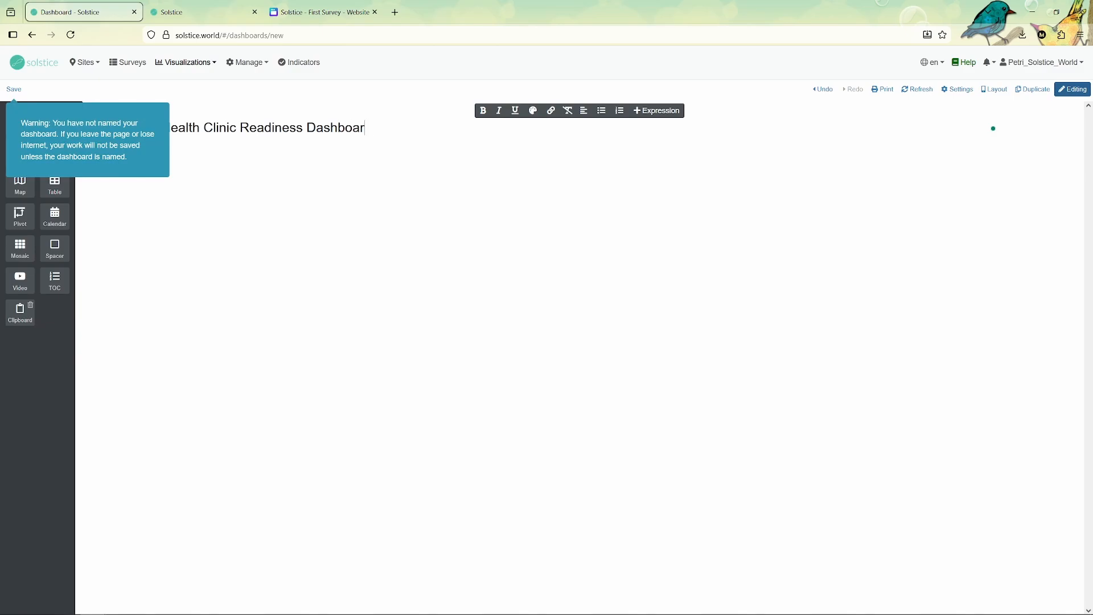
type("d")
- Copy the title text and save the dashboard under the name "Health Clinic Readiness Dashboard"
key("ctrl+shift+Left")
key("ctrl+shift+Left")
key("ctrl+shift+Left")
key("ctrl+shift+Left")
key("ctrl+c")
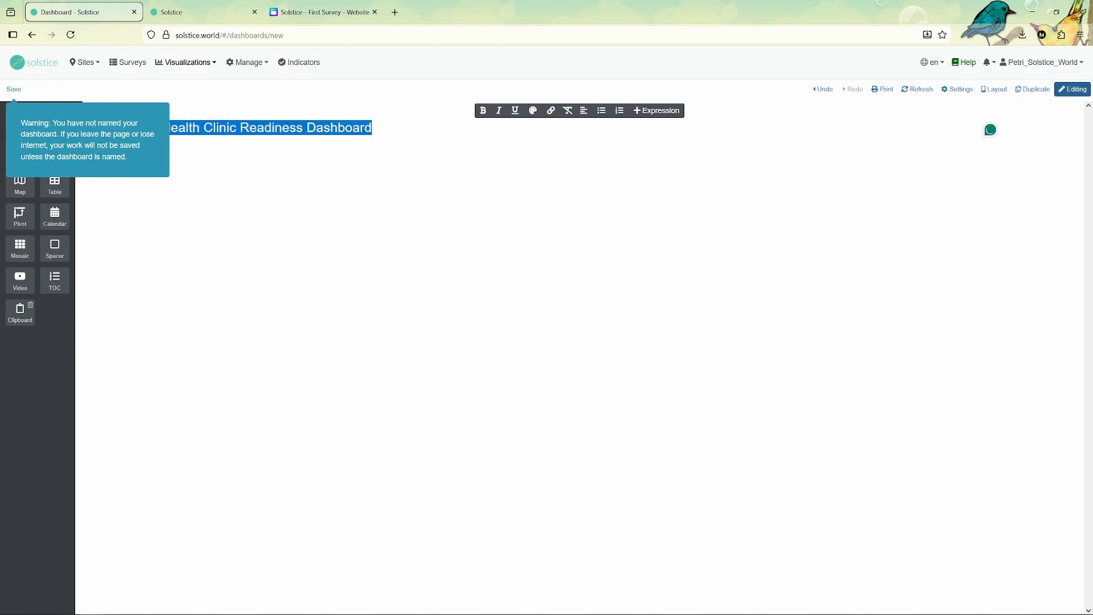
left_click(13, 88)
left_click(514, 106)
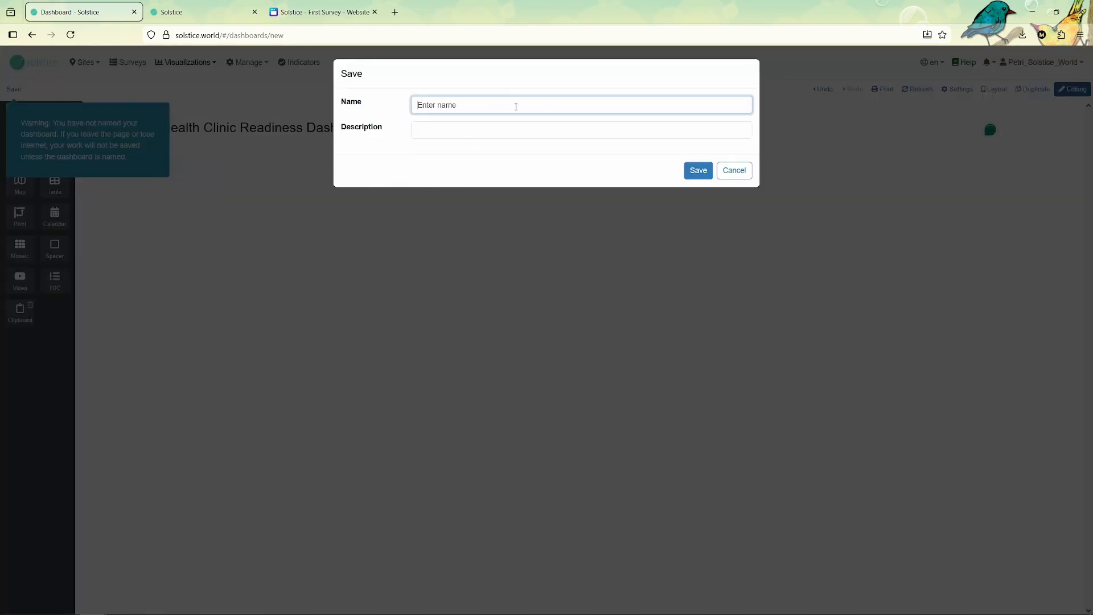
key("ctrl+v")
left_click(697, 170)
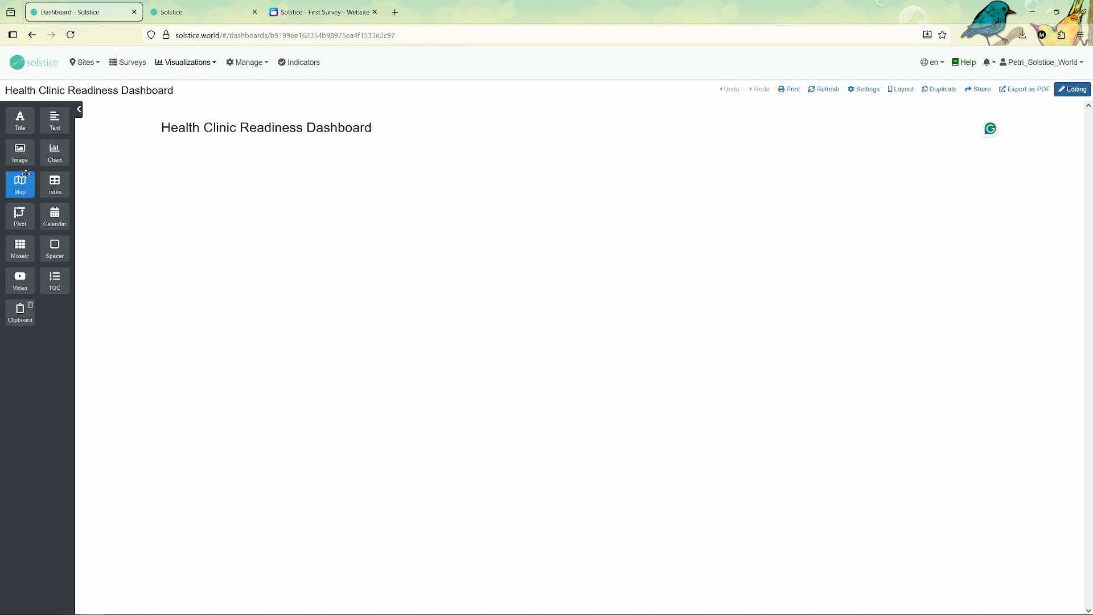
- Add a map widget below the title and give it a Health facility site layer
left_click_drag(19, 183, 378, 161)
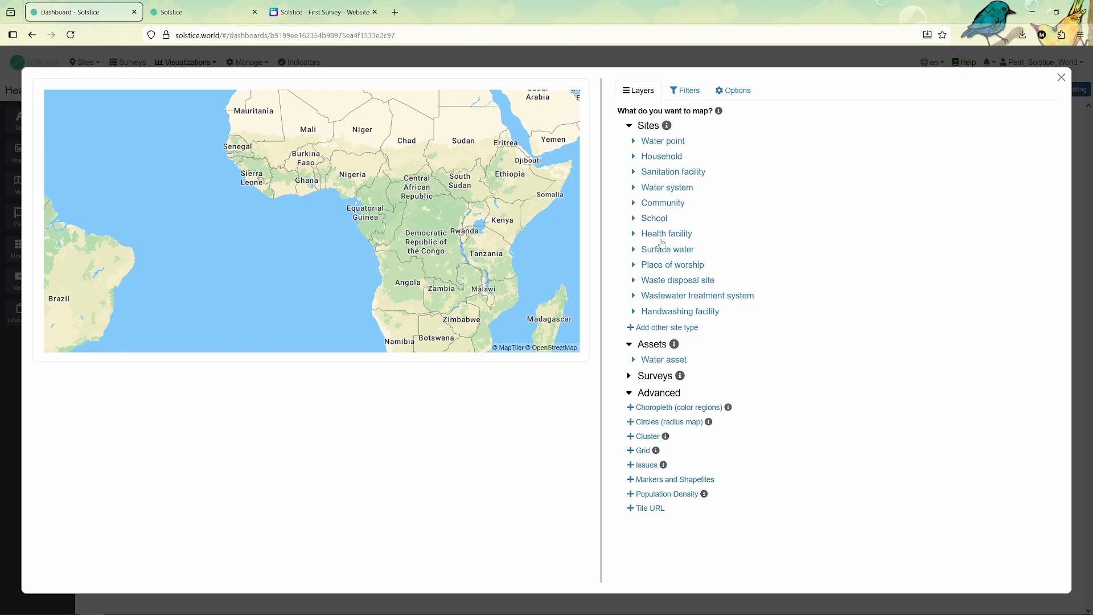
left_click(663, 236)
left_click(645, 247)
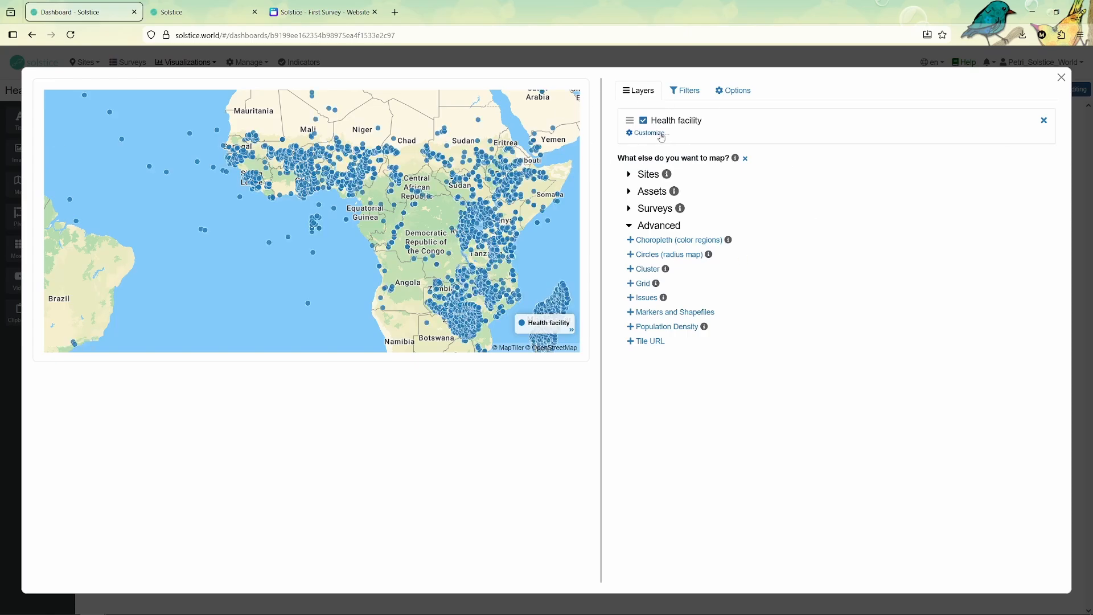
- In the Health facility layer's Color By Data field selection, add Health Clinic Readiness Checklist as a related survey
left_click(661, 134)
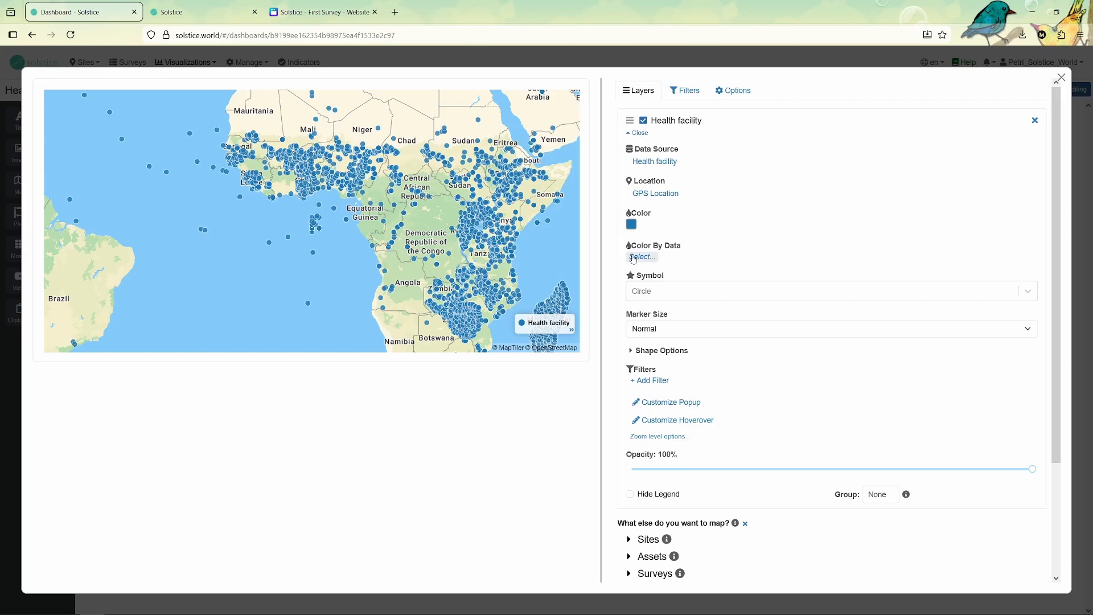
left_click(649, 258)
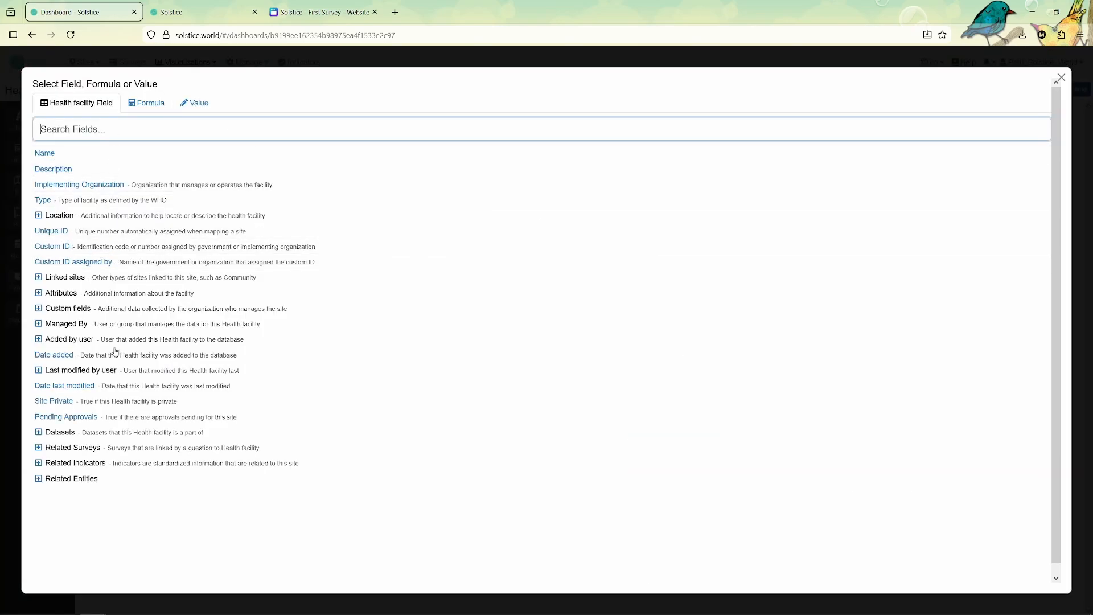
left_click(83, 446)
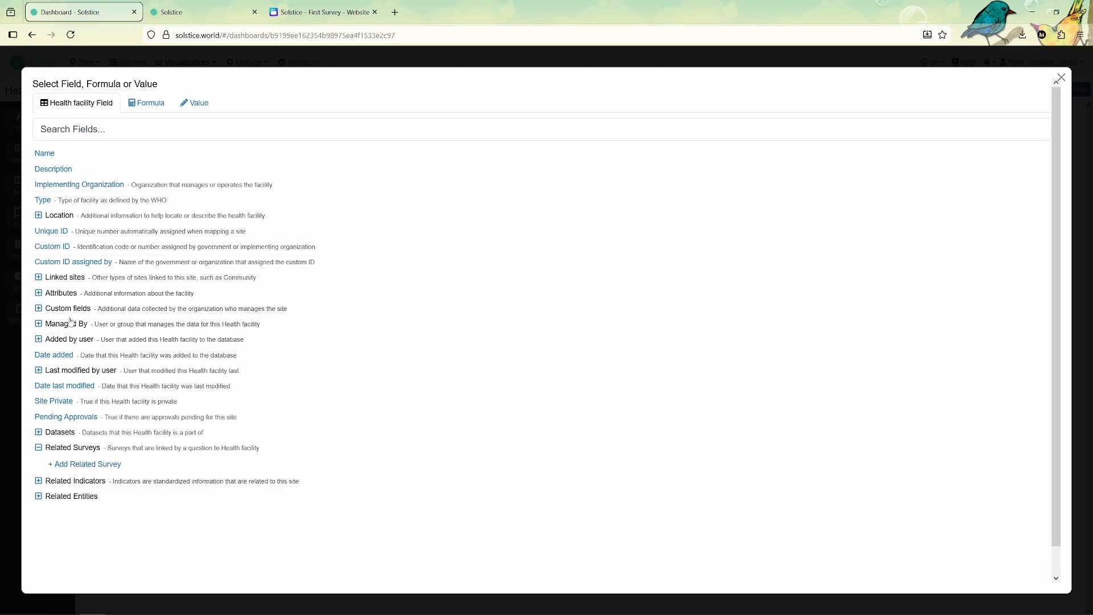
left_click(79, 466)
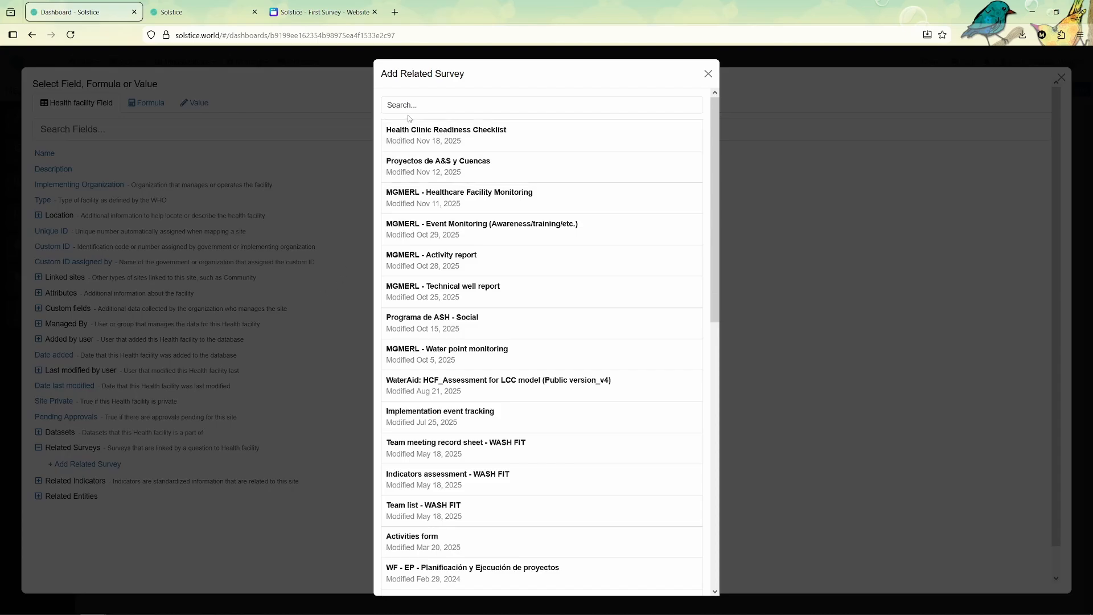
left_click(409, 135)
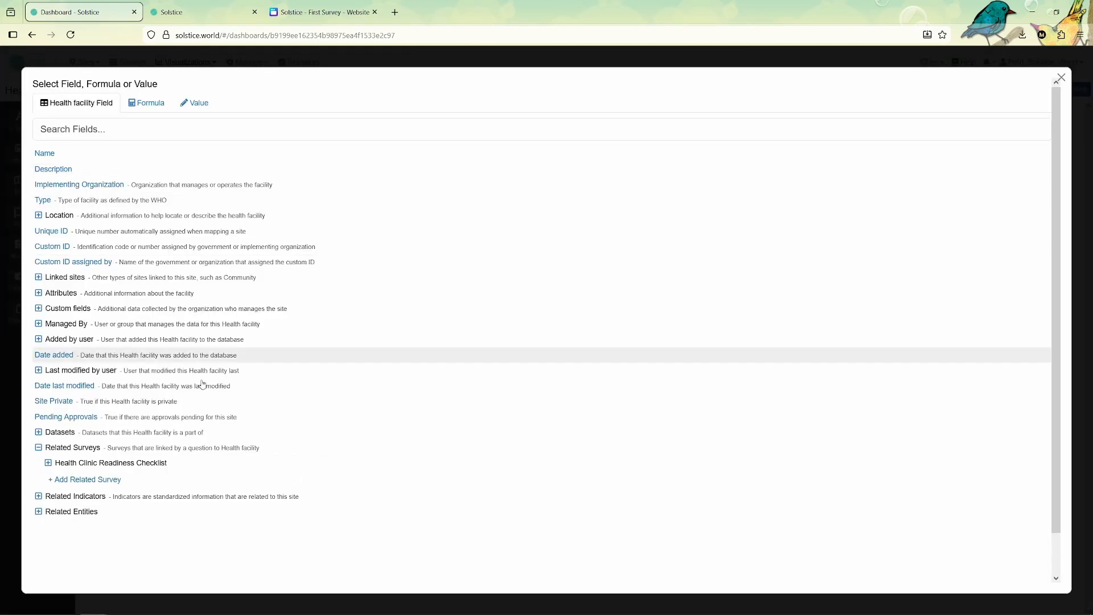
- Color the facilities by the checklist's Section 5 question on overall readiness level and hide the None value
left_click(112, 463)
scroll(117, 466, "down", 2)
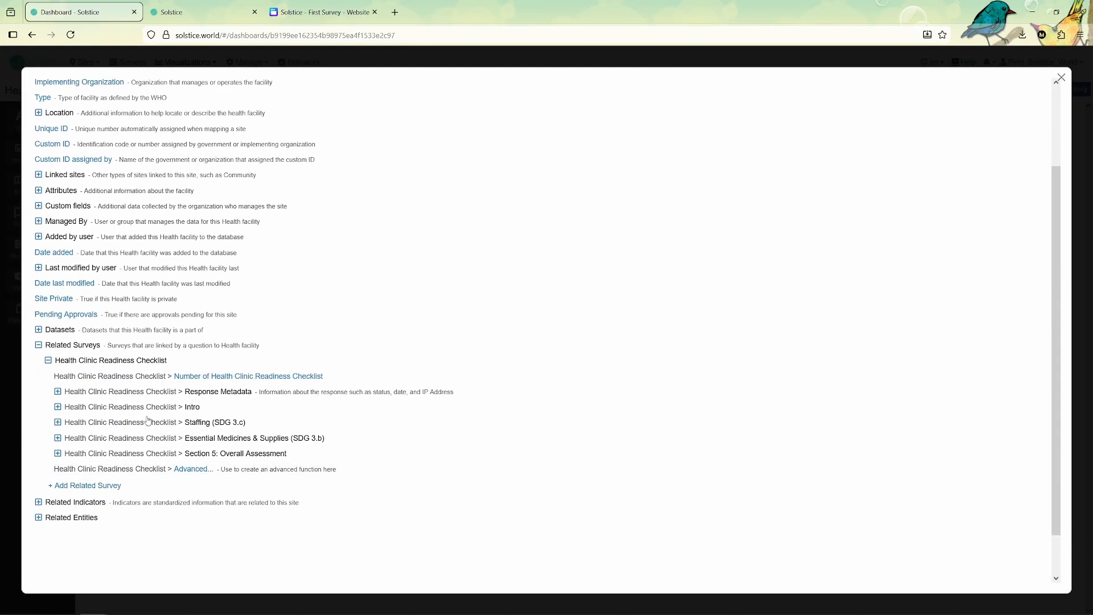
left_click(148, 454)
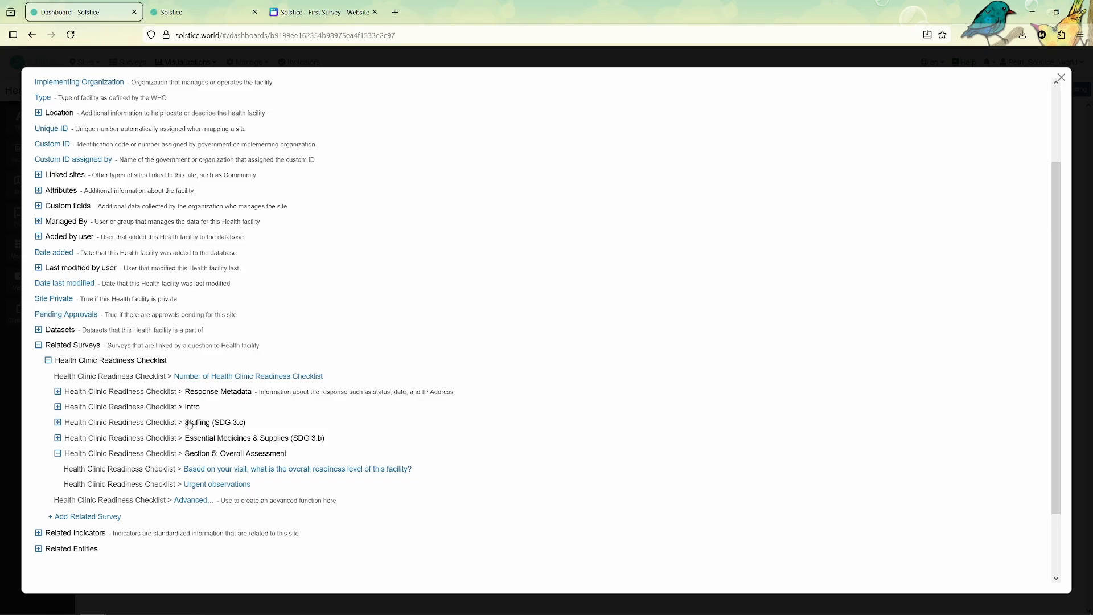
scroll(161, 202, "up", 3)
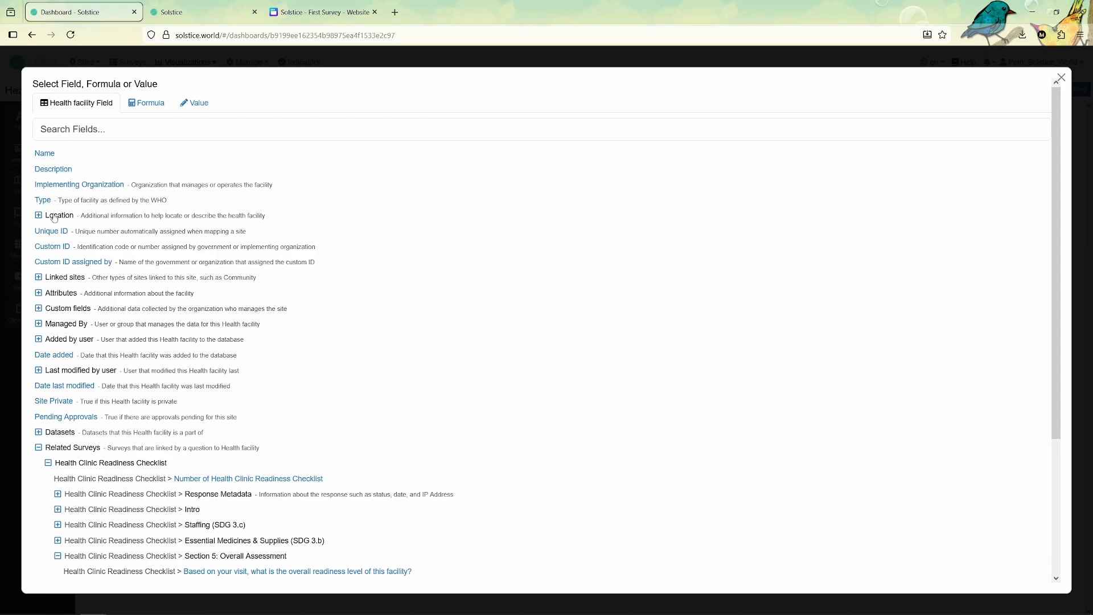
scroll(116, 311, "down", 3)
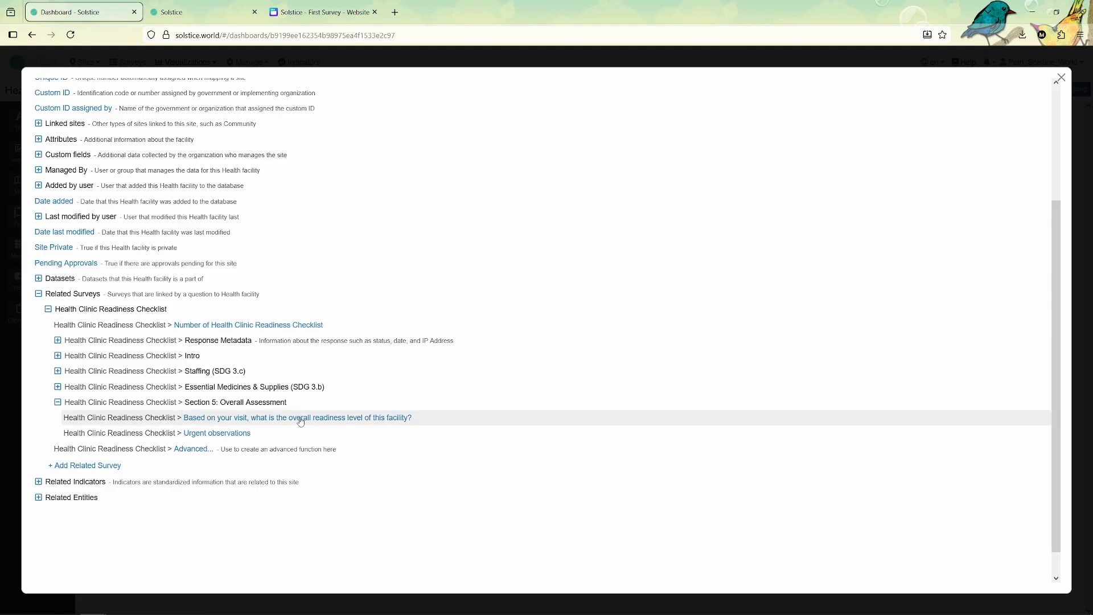
left_click(326, 419)
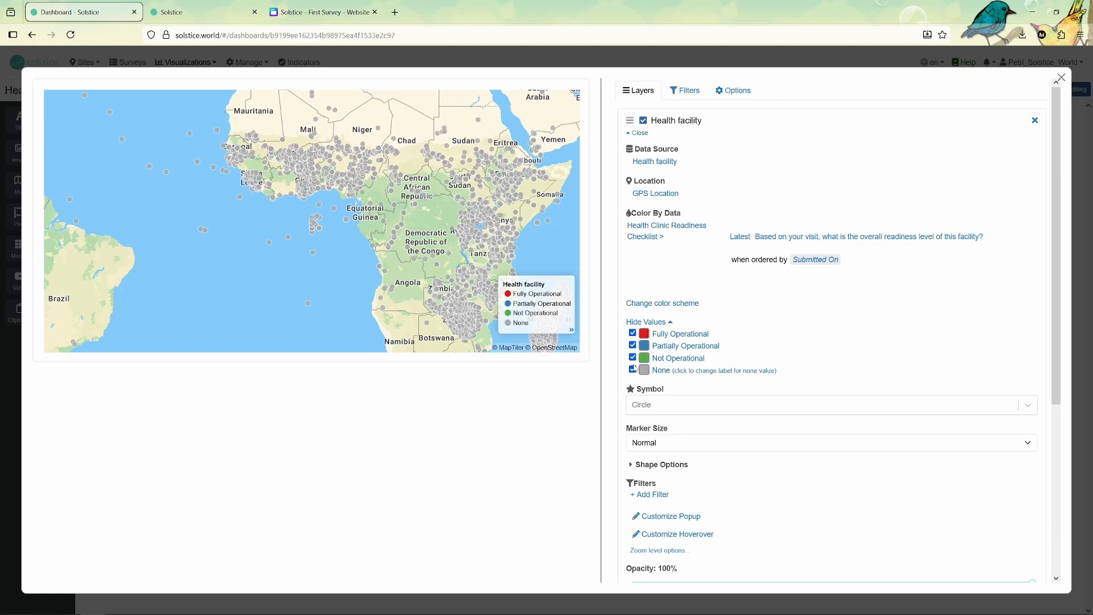
left_click(633, 369)
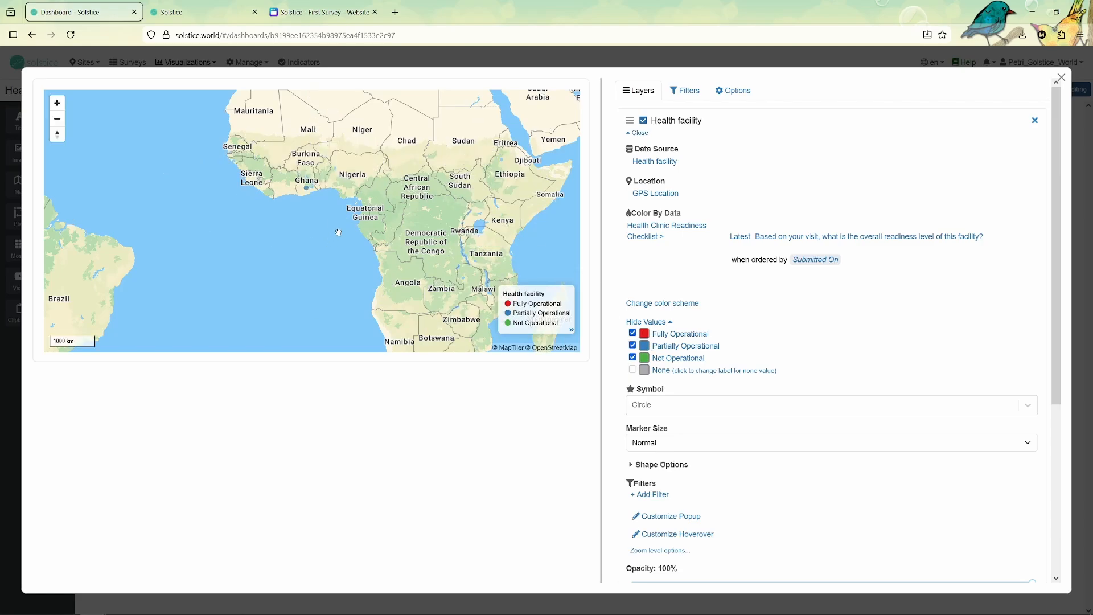
- Turn off the map's automatic zoom and frame the map on the surveyed facilities in southern Ghana
left_click_drag(338, 232, 337, 268)
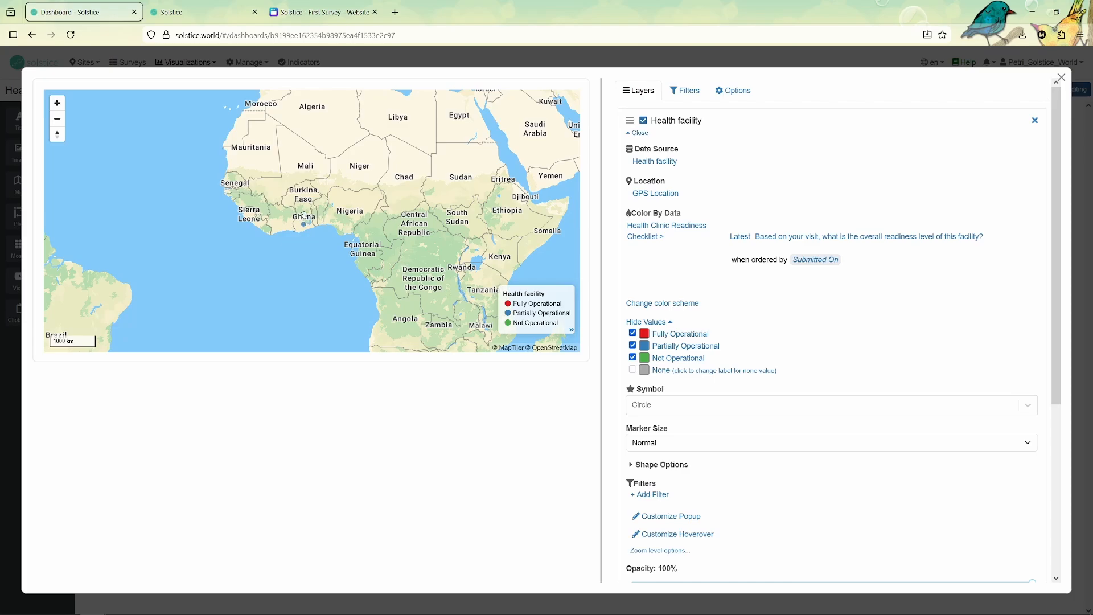
left_click(743, 93)
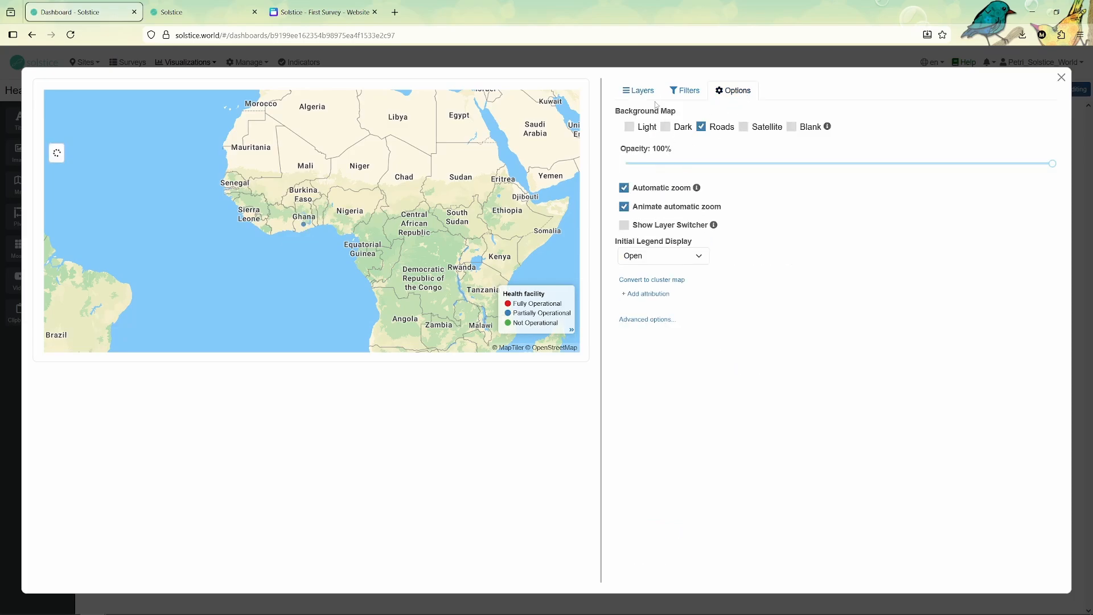
left_click(638, 191)
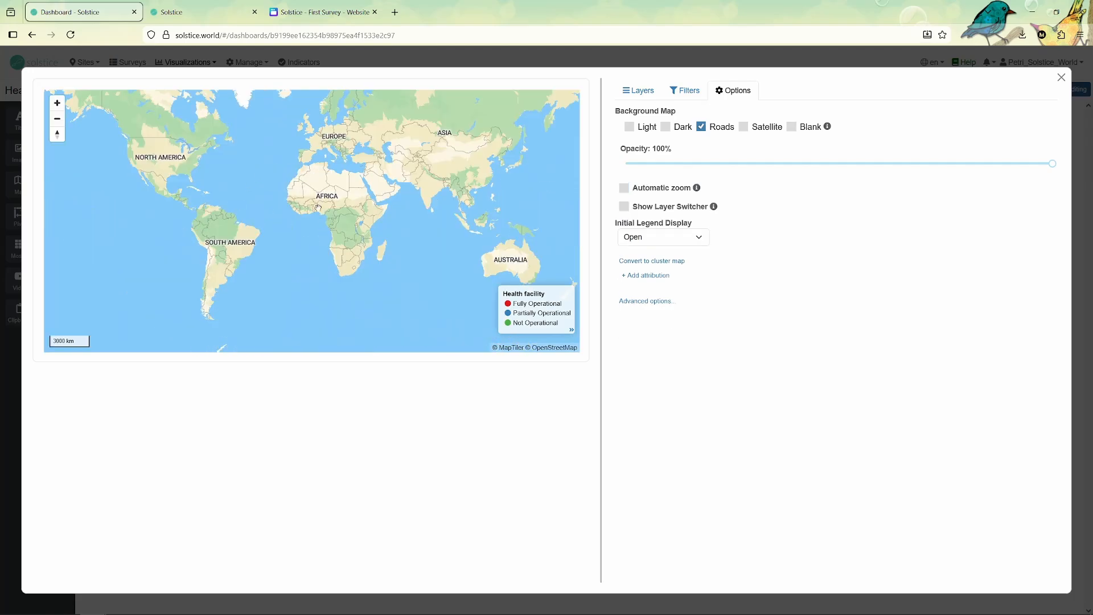
left_click(57, 103)
left_click(57, 103)
left_click(57, 103)
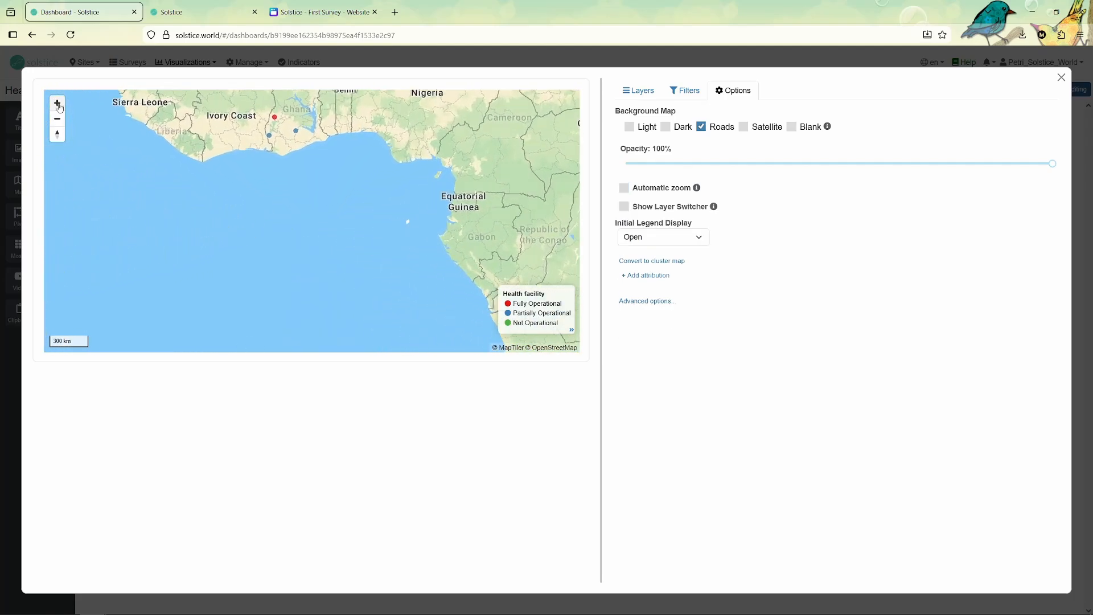
left_click_drag(291, 122, 320, 273)
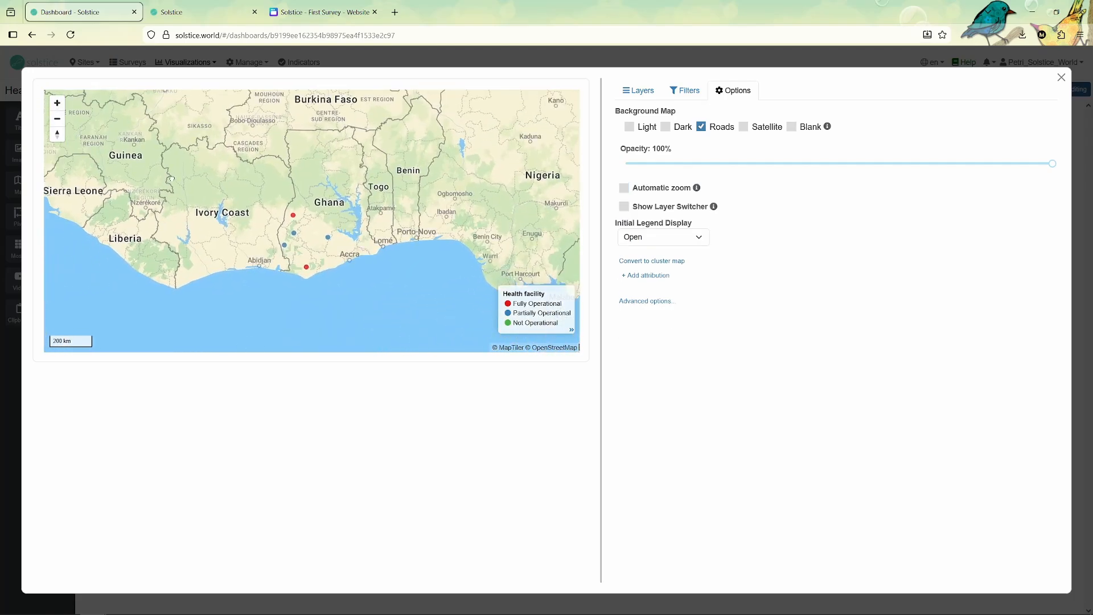
left_click(56, 105)
left_click(56, 106)
left_click_drag(377, 320, 381, 241)
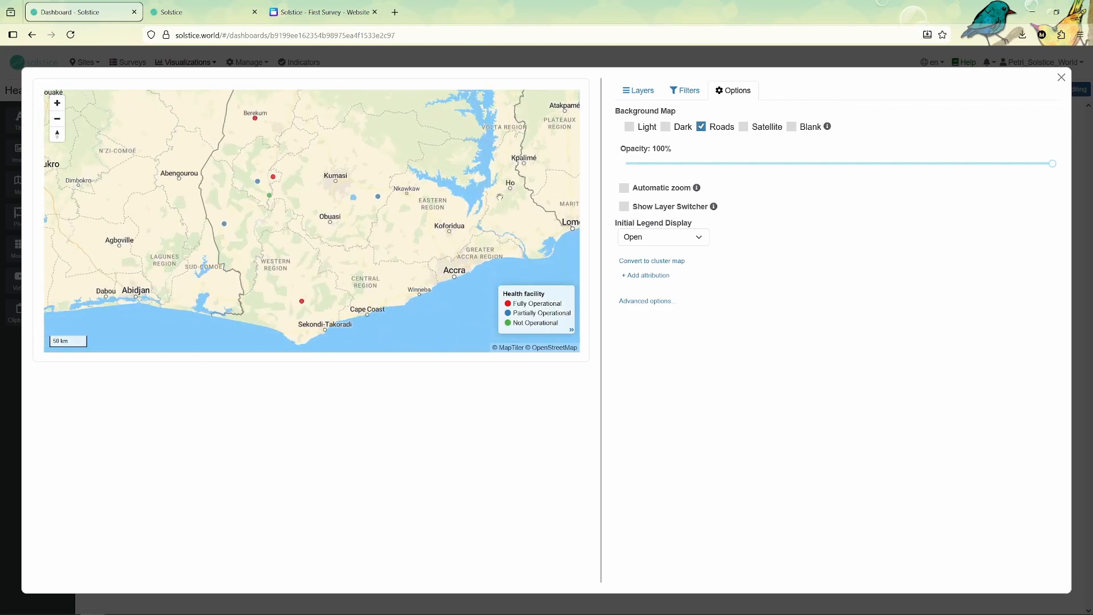
- Switch the map's background to the Light style
left_click(636, 93)
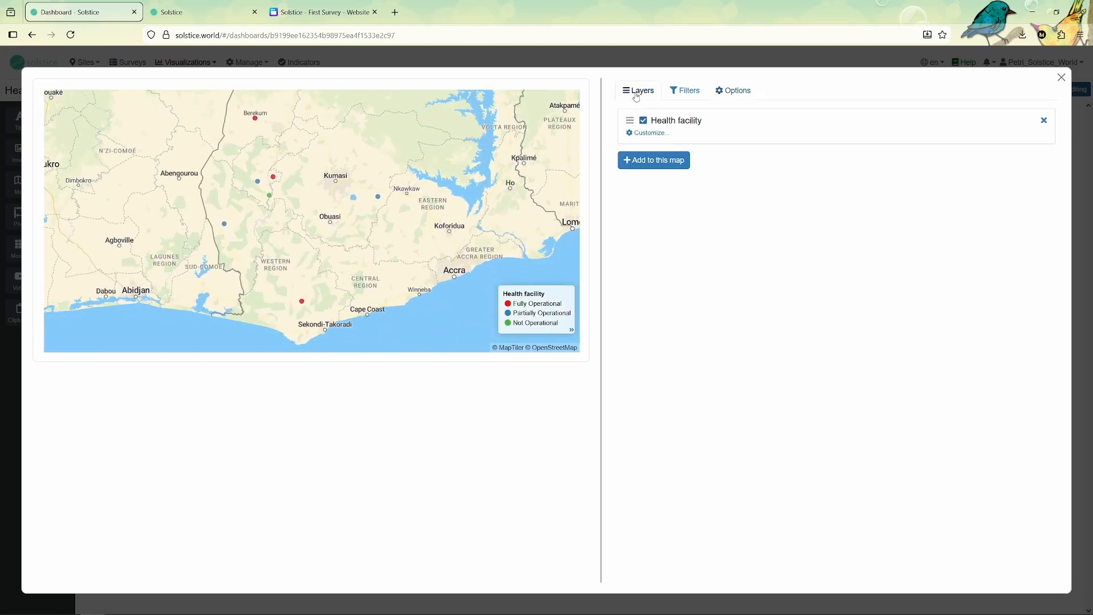
left_click(742, 92)
left_click(629, 126)
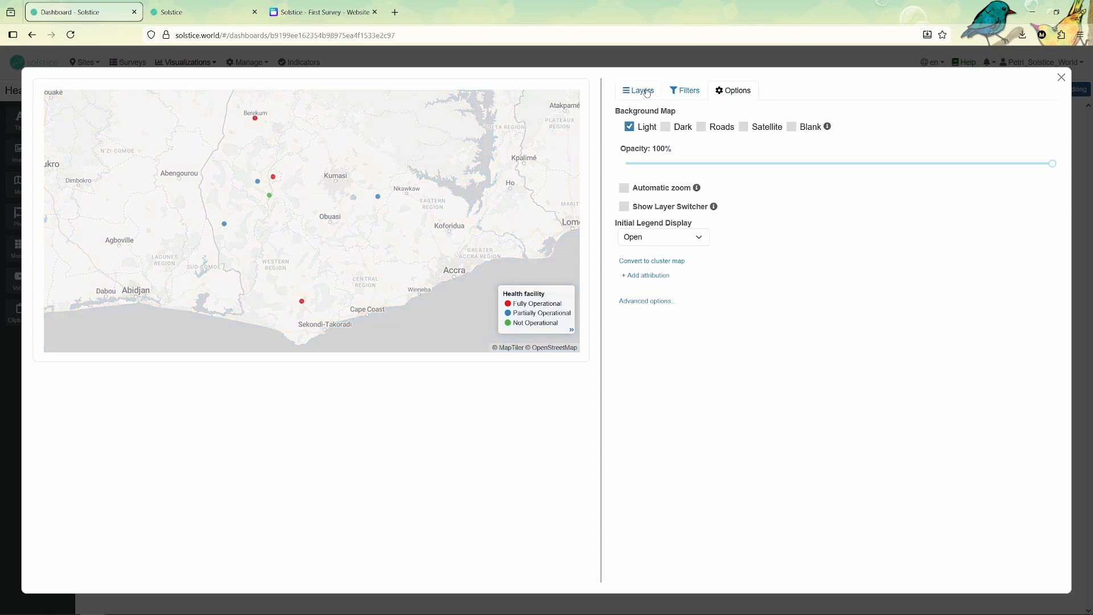
- In the Health facility layer's customization, set the Fully Operational value's color to green
left_click(646, 93)
left_click(636, 133)
left_click(644, 334)
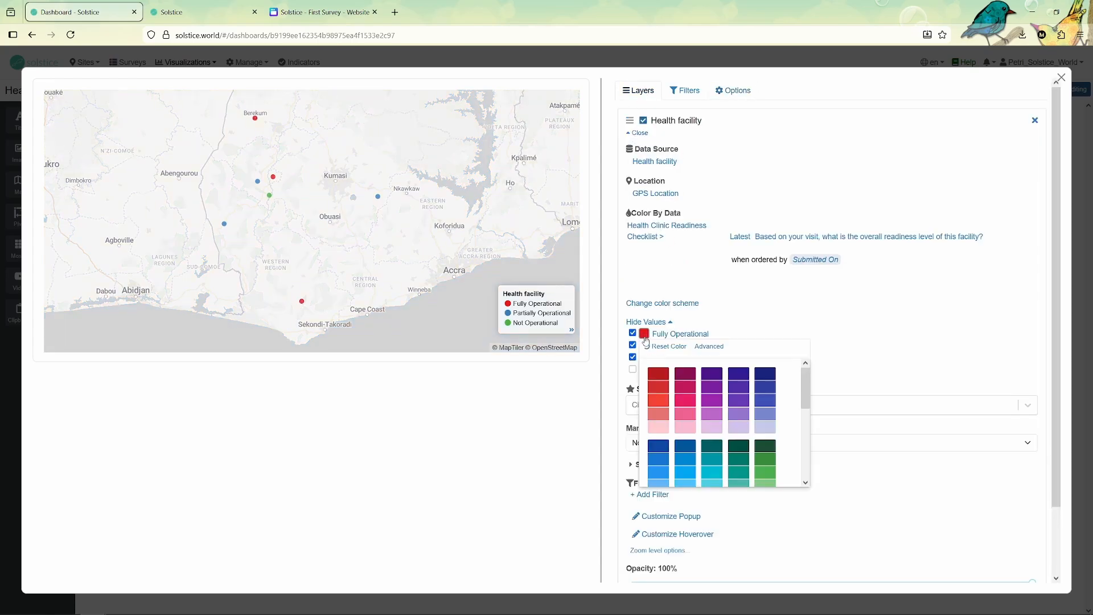
scroll(717, 421, "down", 5)
left_click(765, 375)
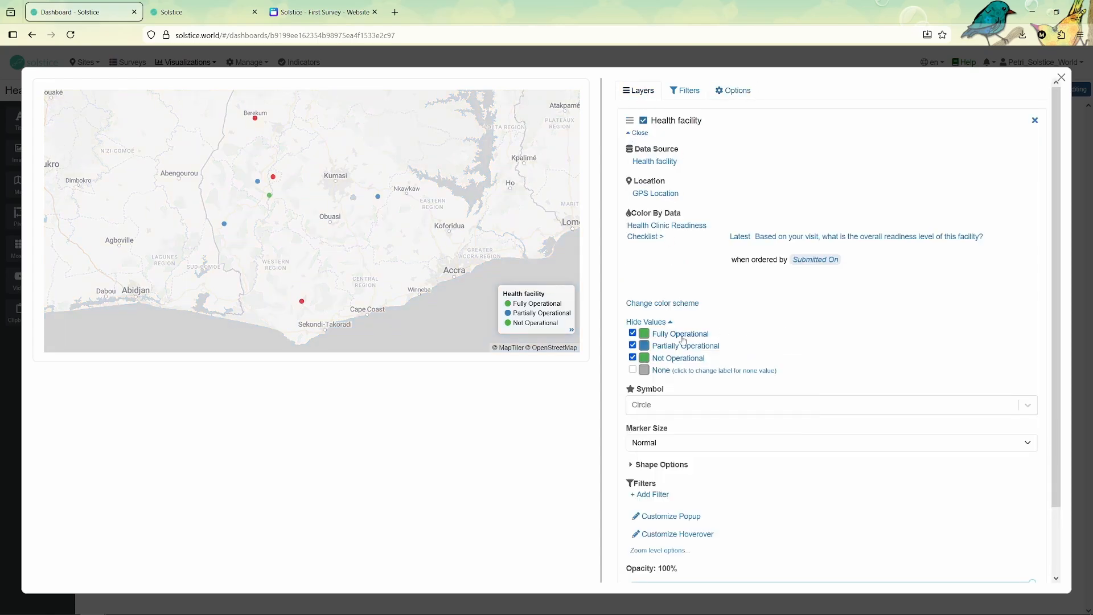
- Color the Partially Operational value orange and the Not Operational value dark red
left_click(644, 357)
scroll(700, 415, "down", 3)
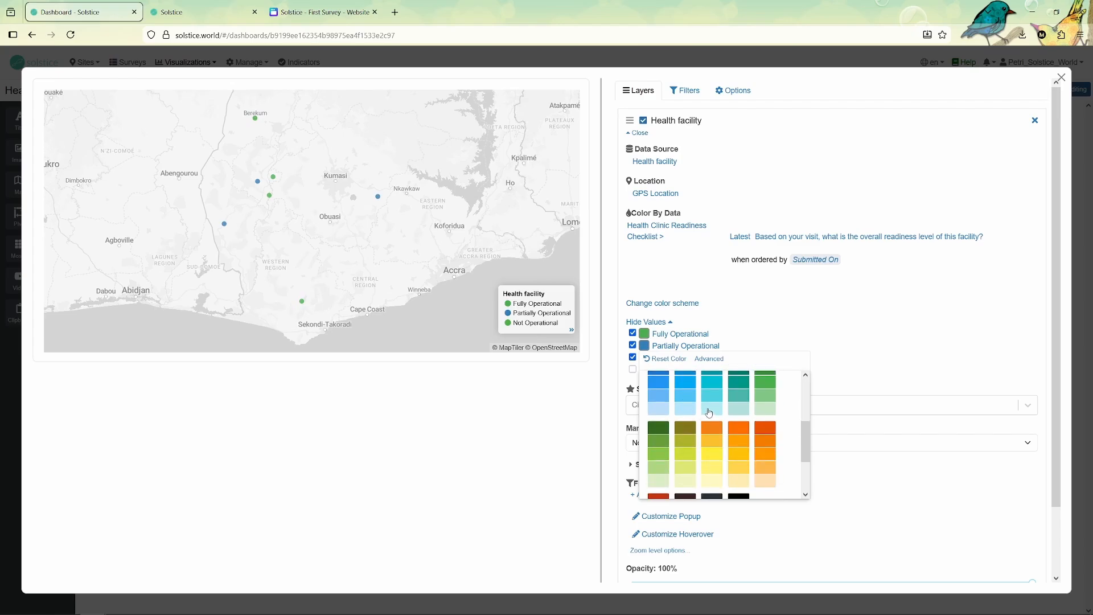
left_click(765, 454)
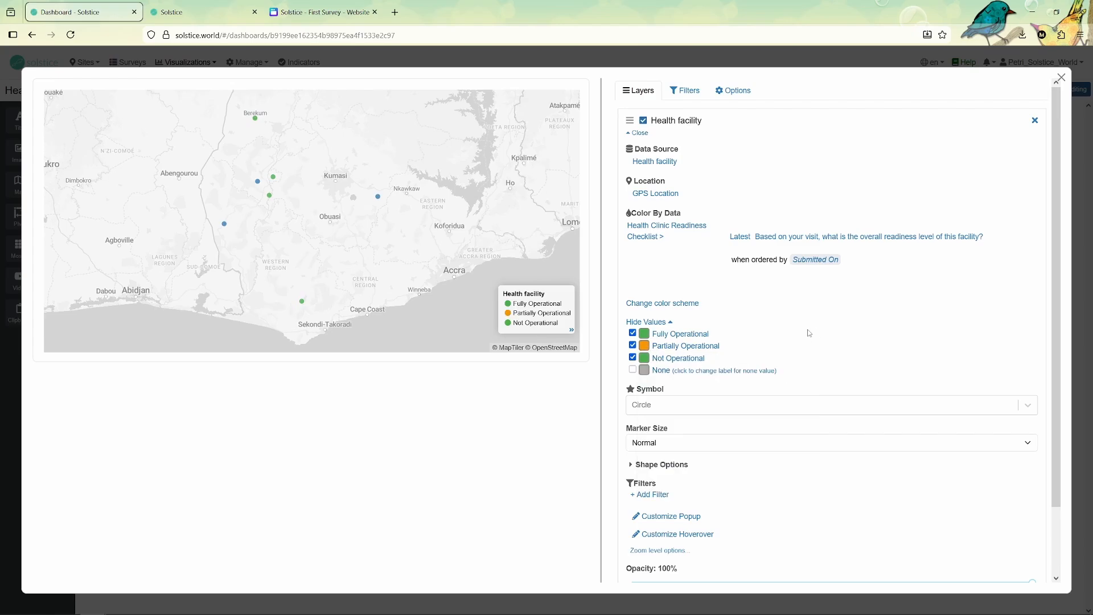
left_click(644, 358)
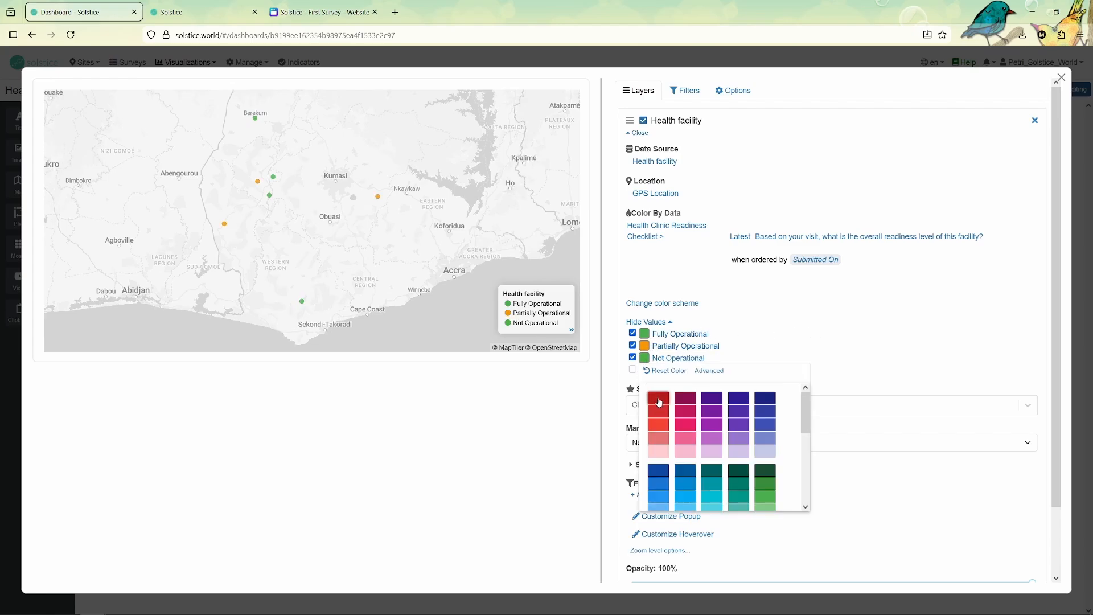
left_click(659, 402)
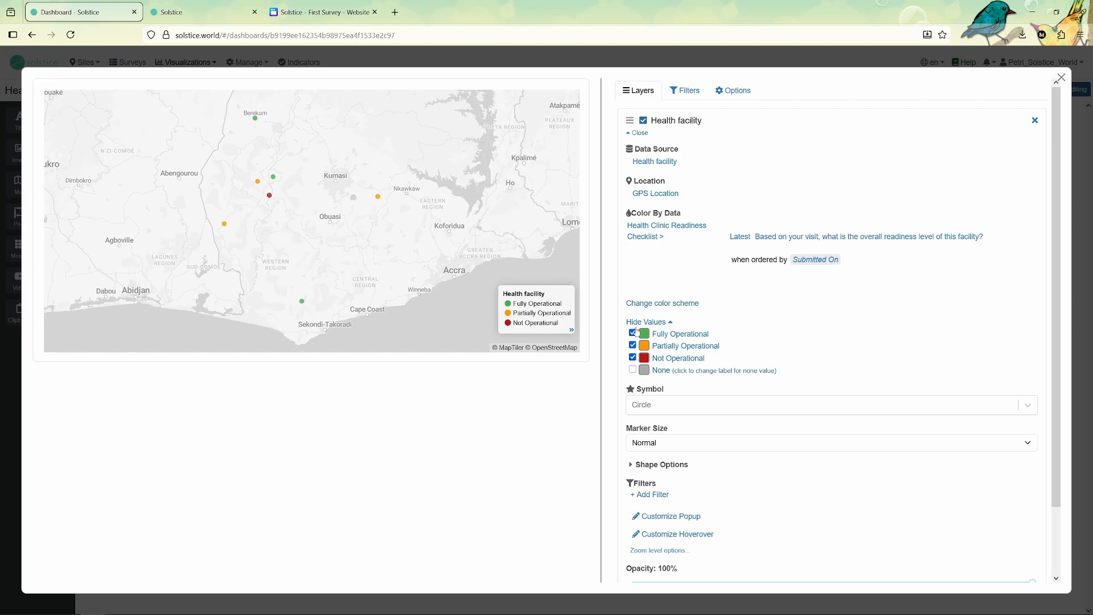
- View the default details popup of the Partially Operational facility east of Kumasi, and close it
scroll(689, 355, "down", 2)
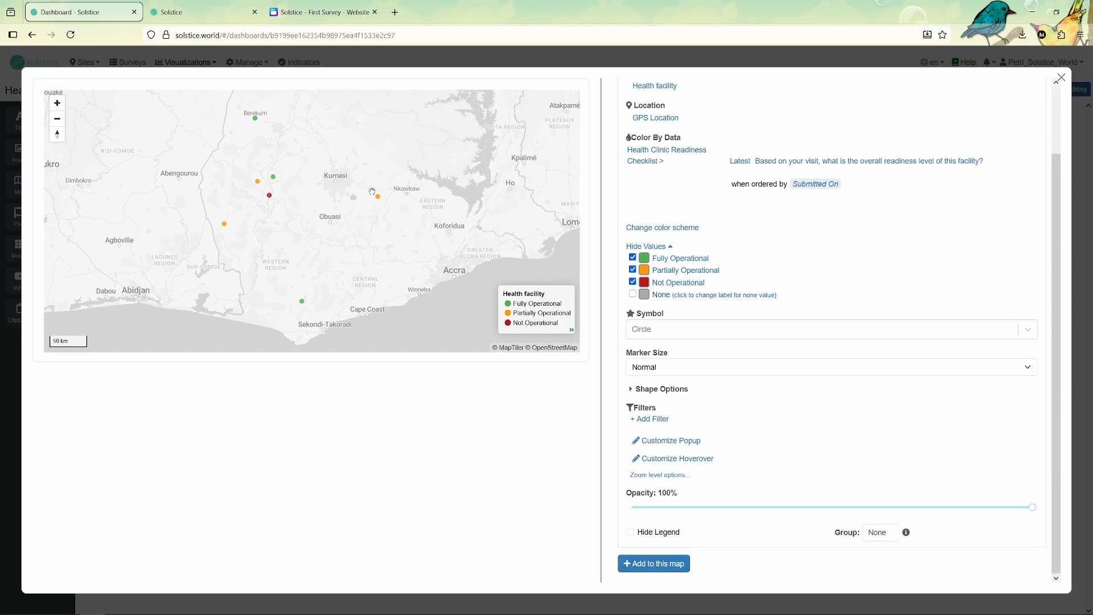
left_click(377, 196)
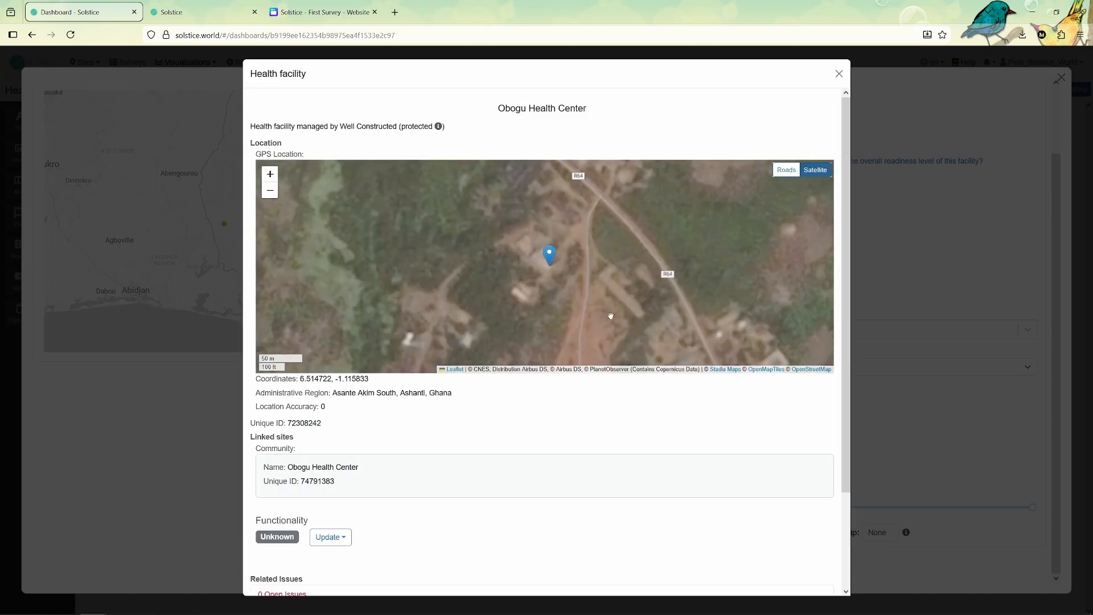
left_click(230, 369)
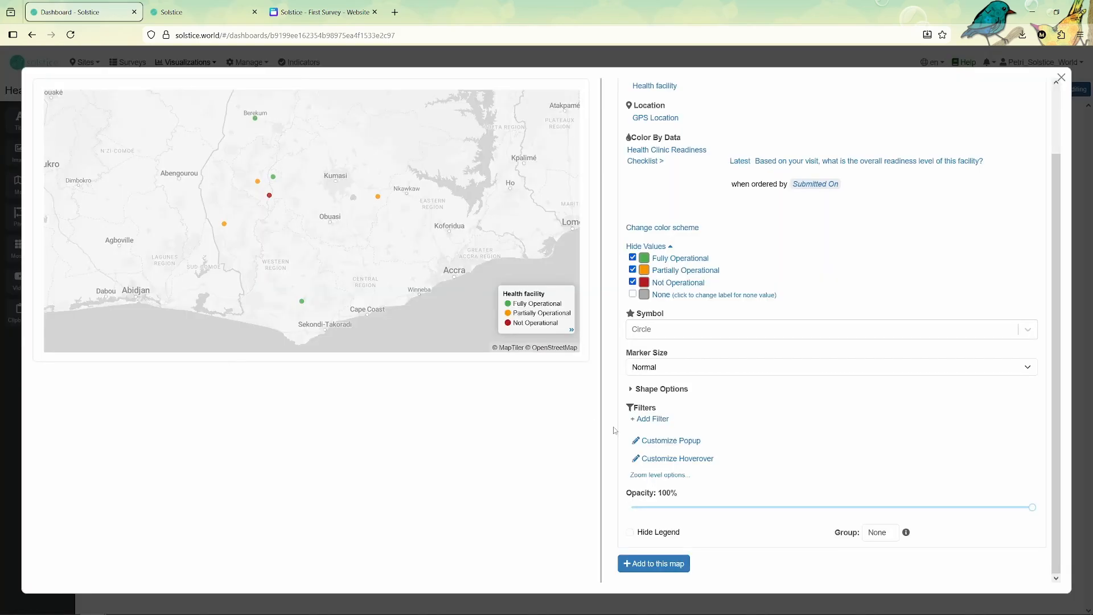
- Add a hoverover item labelled "Facility name" to the Health facility layer, using the Name field as its value
left_click(690, 459)
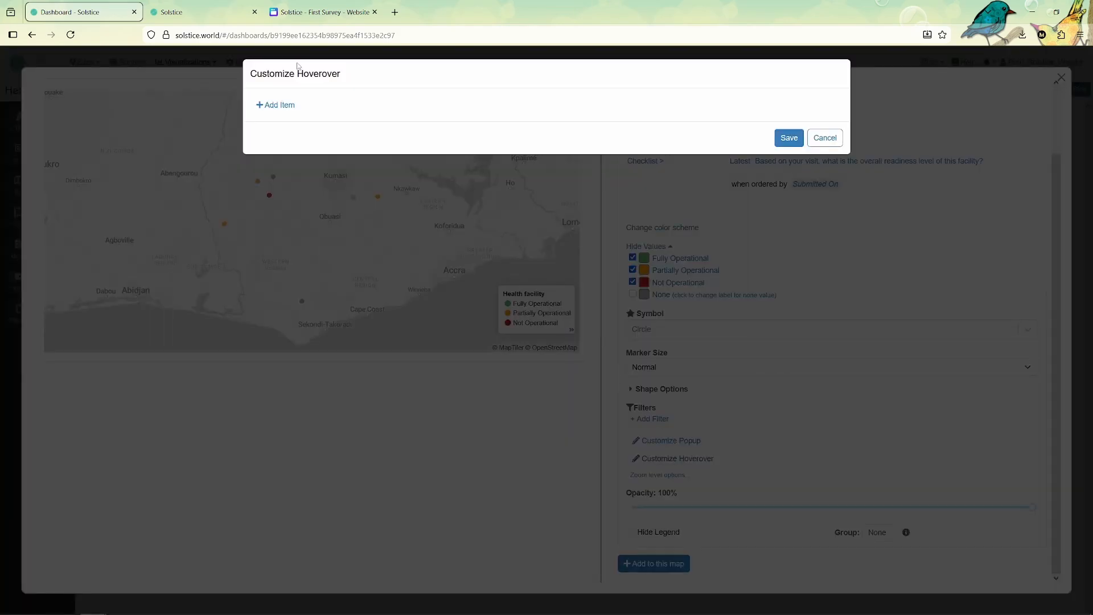
left_click(280, 107)
left_click(287, 135)
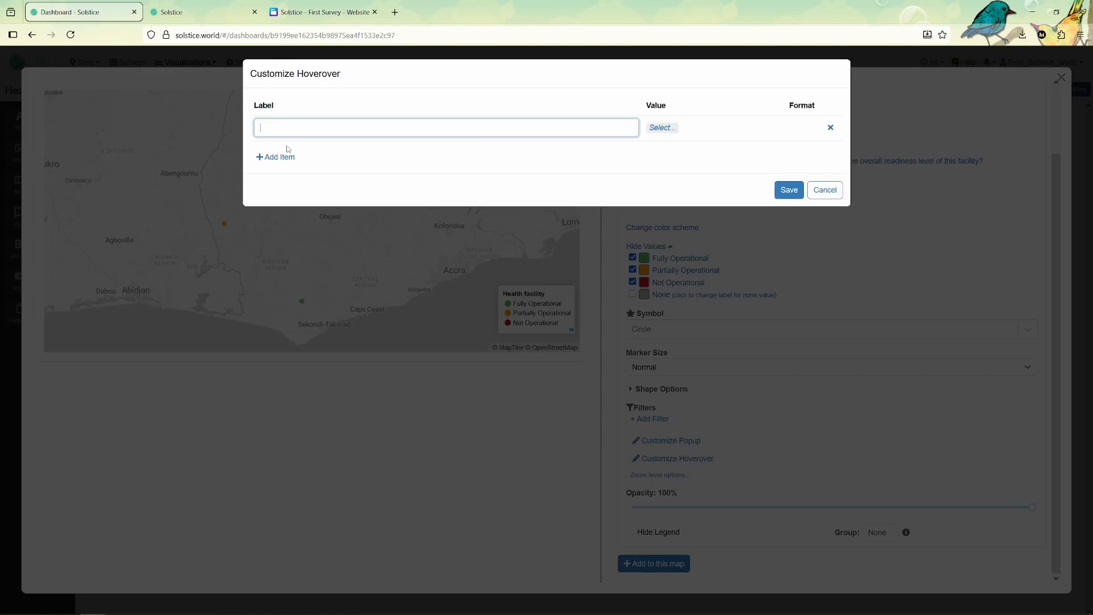
type("Facility name")
left_click(659, 129)
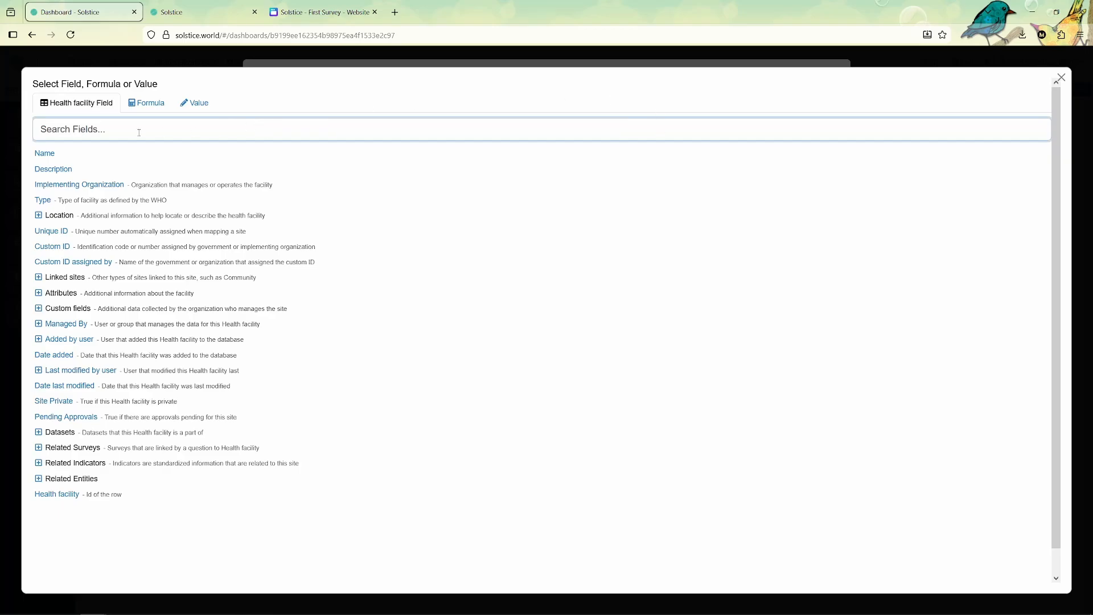
left_click(49, 154)
- Add an "Antibiotics?" hoverover item with the checklist's latest answer on essential antibiotics in stock, save, and check it on a facility
left_click(275, 156)
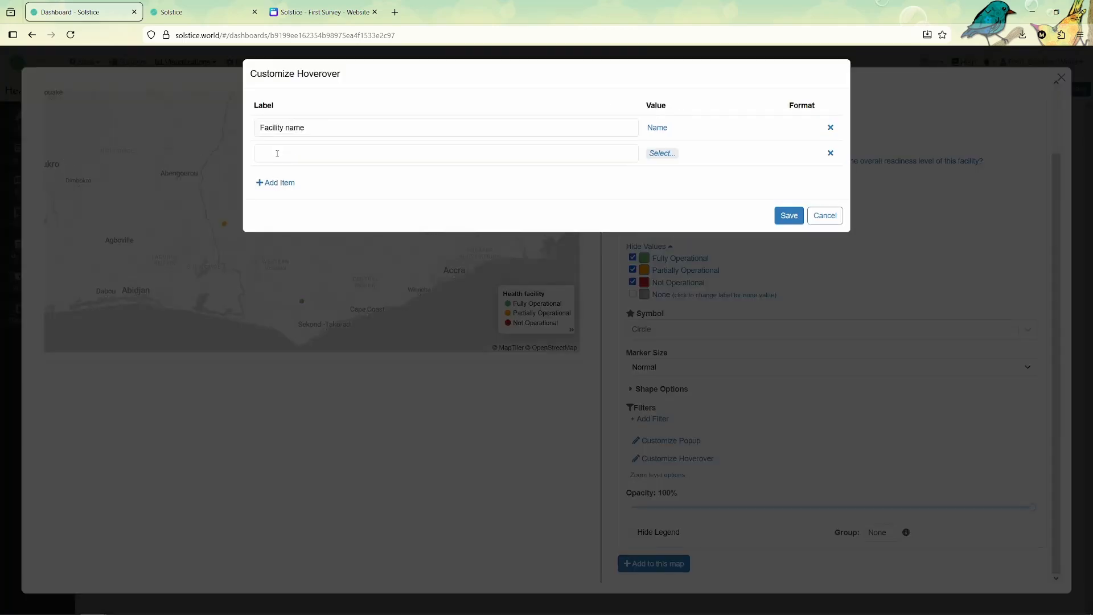
left_click(300, 157)
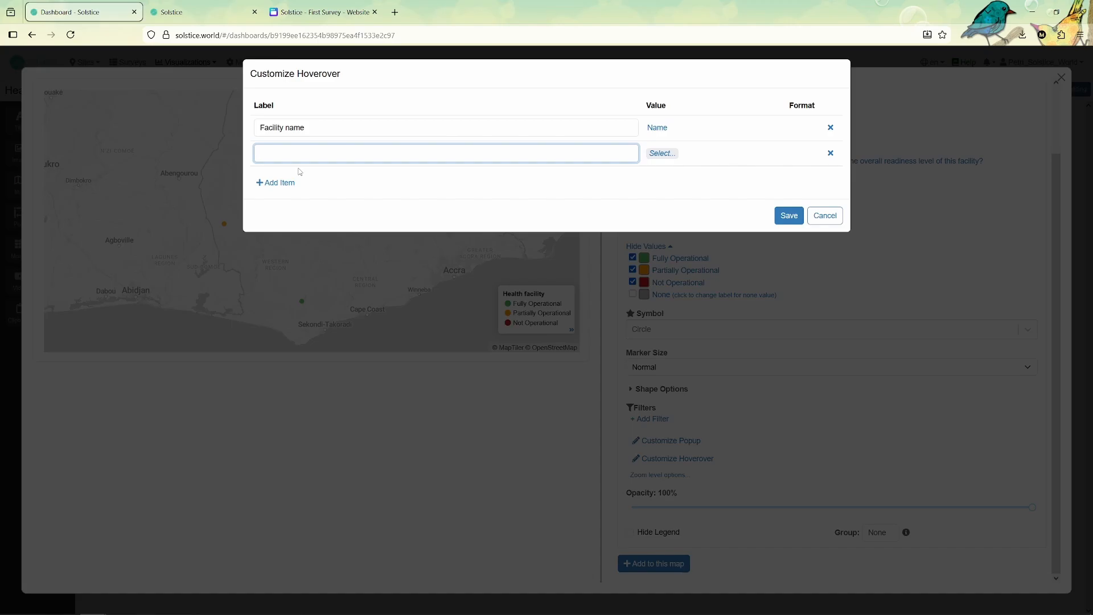
left_click(662, 153)
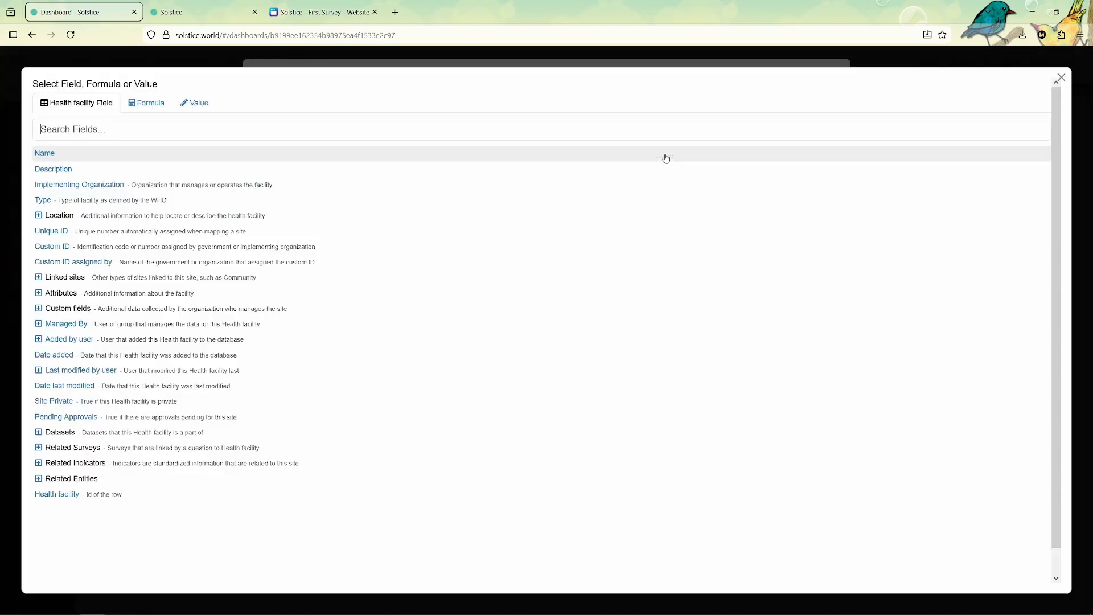
left_click(38, 449)
left_click(48, 464)
scroll(108, 444, "down", 2)
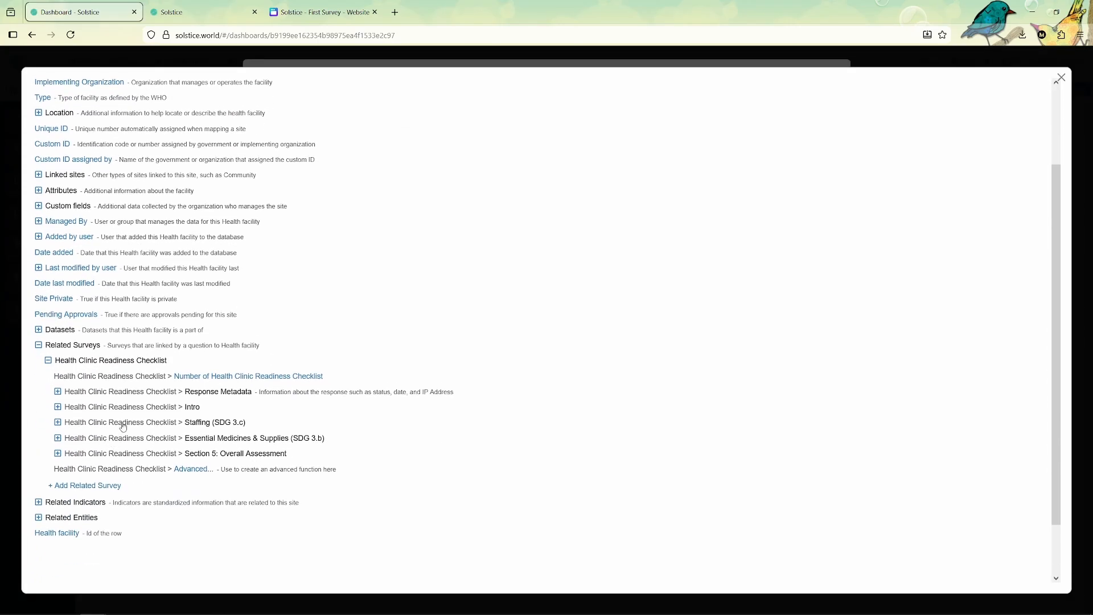
left_click(183, 437)
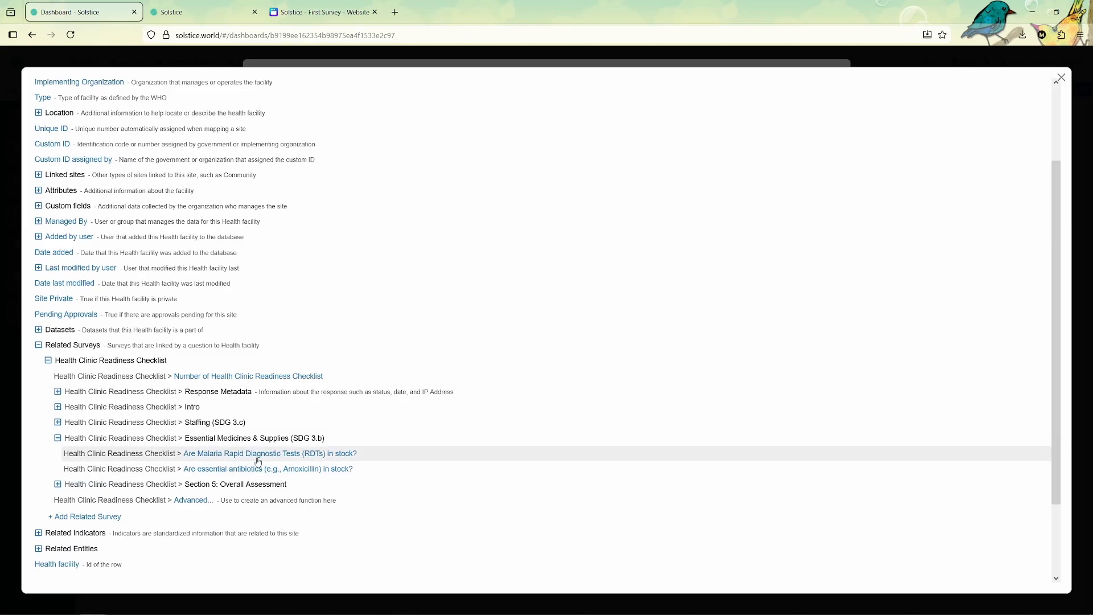
left_click(304, 469)
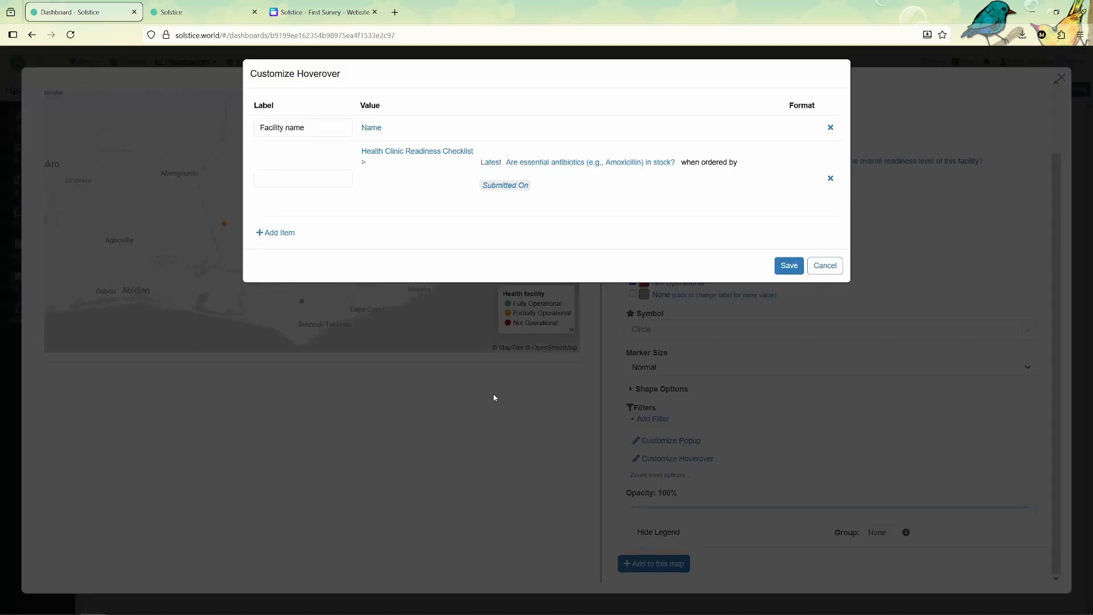
left_click(304, 185)
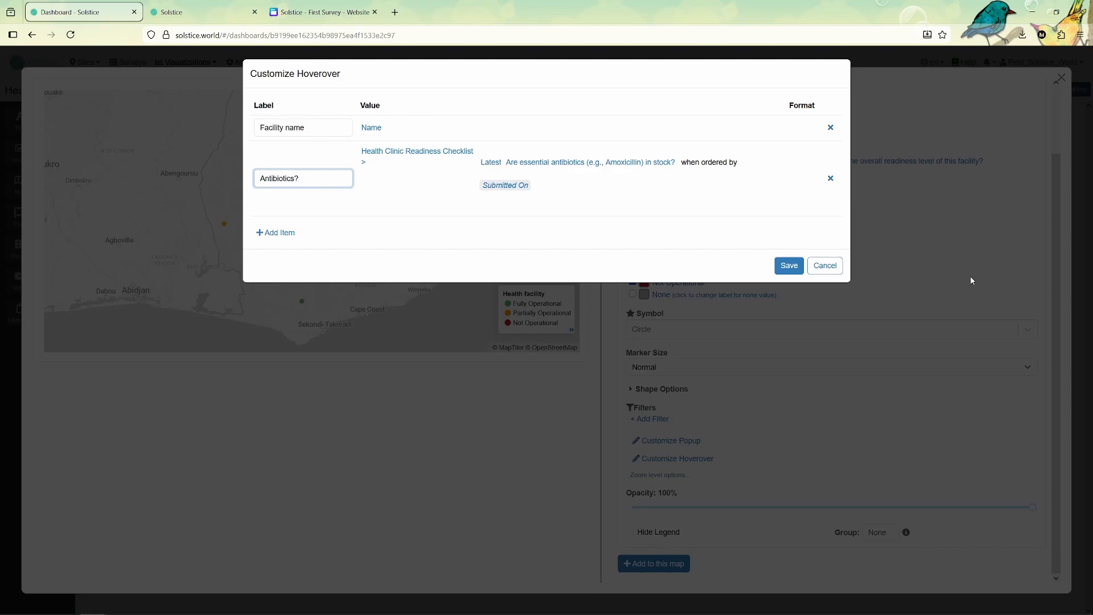
left_click(794, 267)
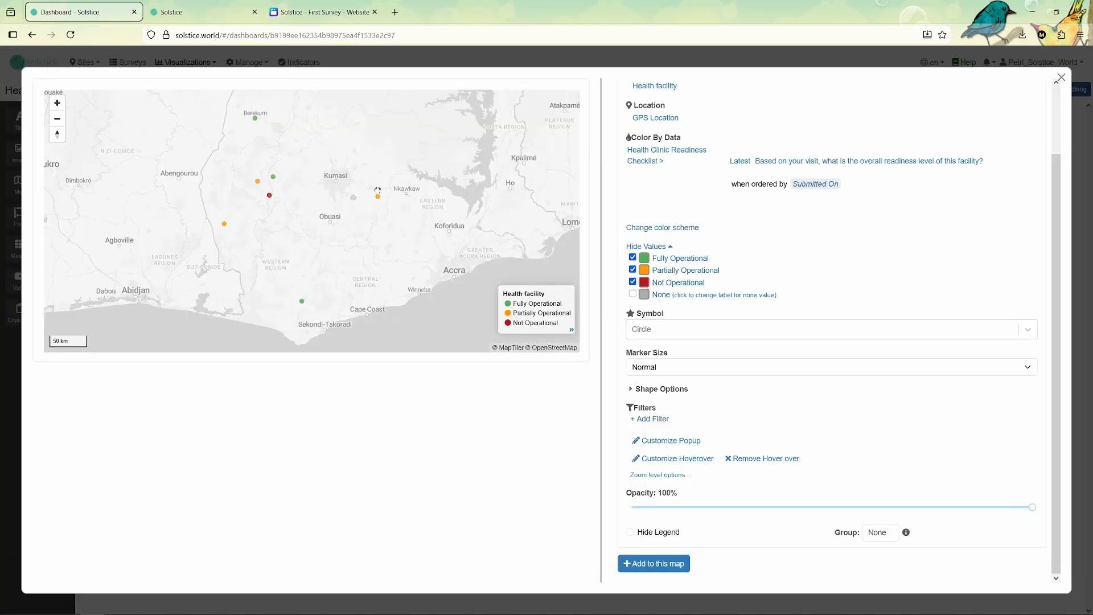
mouse_move(377, 200)
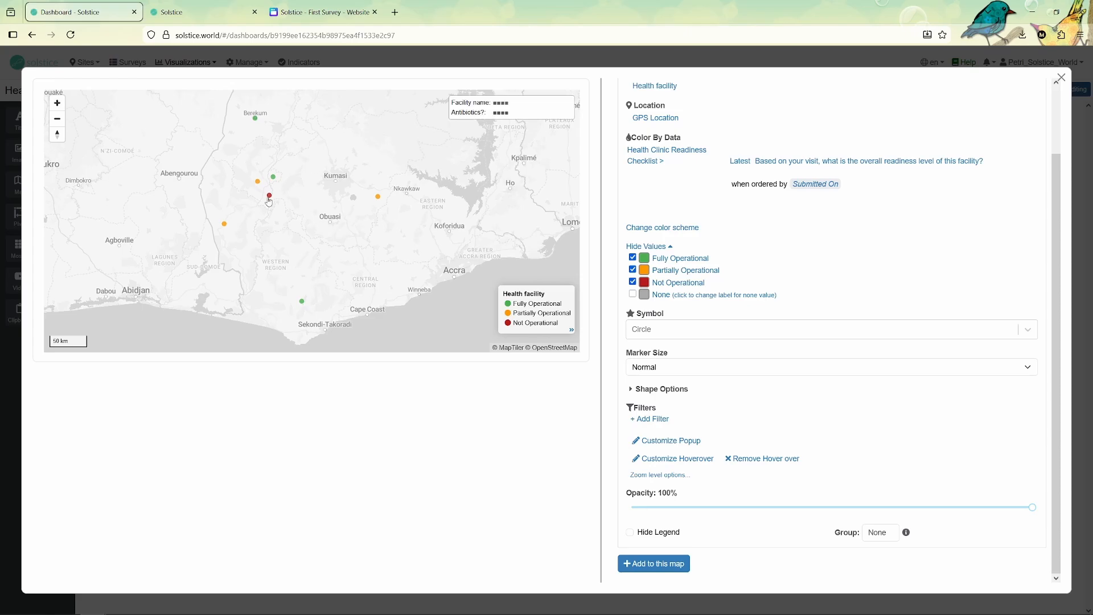
- Add a "Date of visit" hoverover item from the Health Clinic Readiness Checklist's Intro section and save the hoverover
left_click(675, 458)
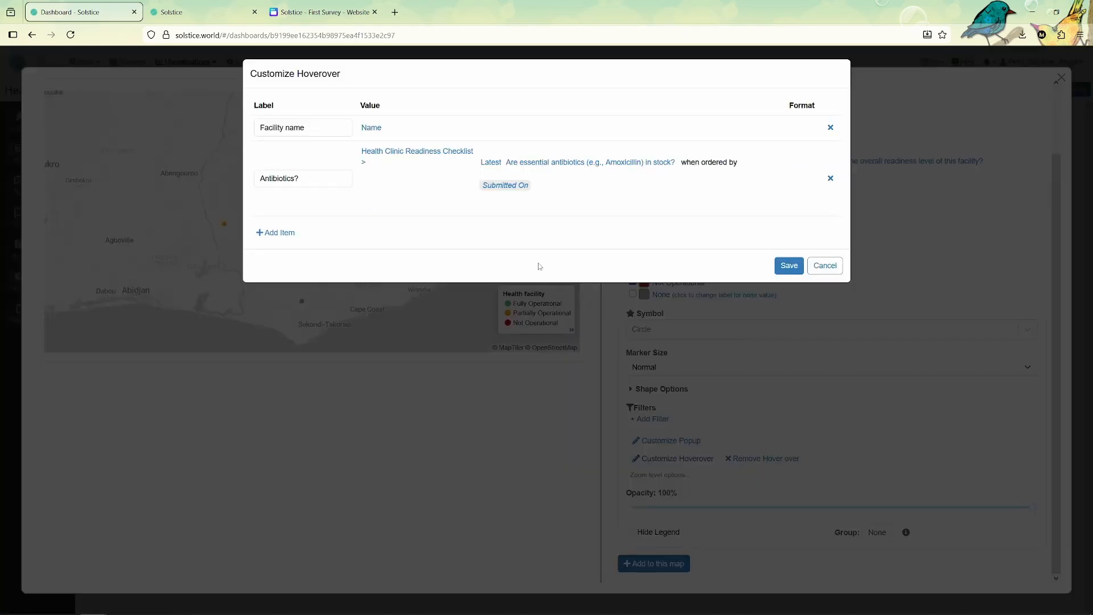
left_click(278, 233)
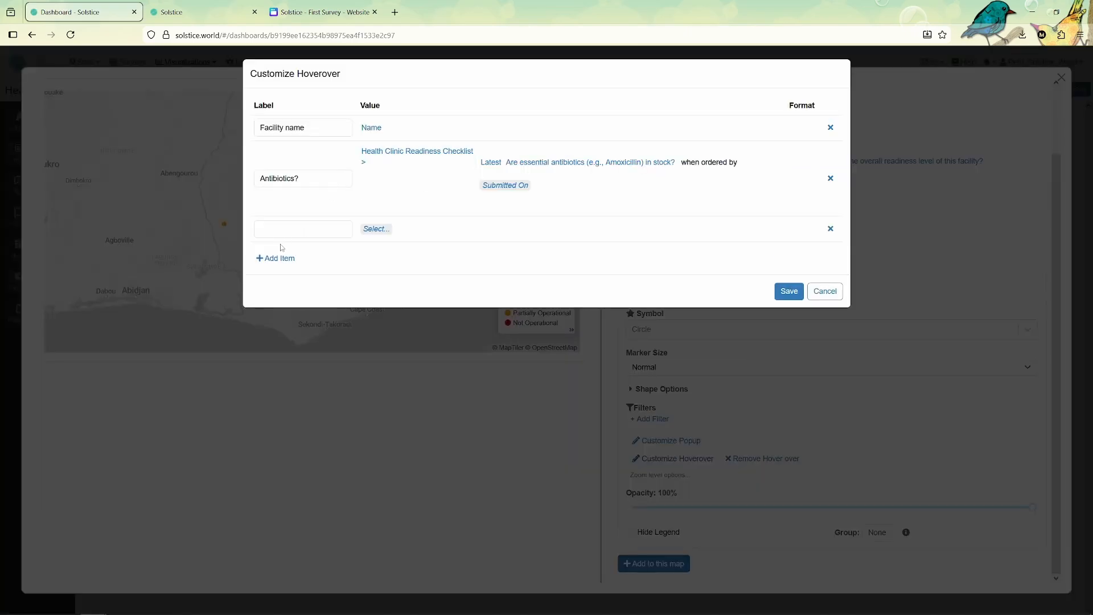
left_click(374, 233)
left_click(57, 464)
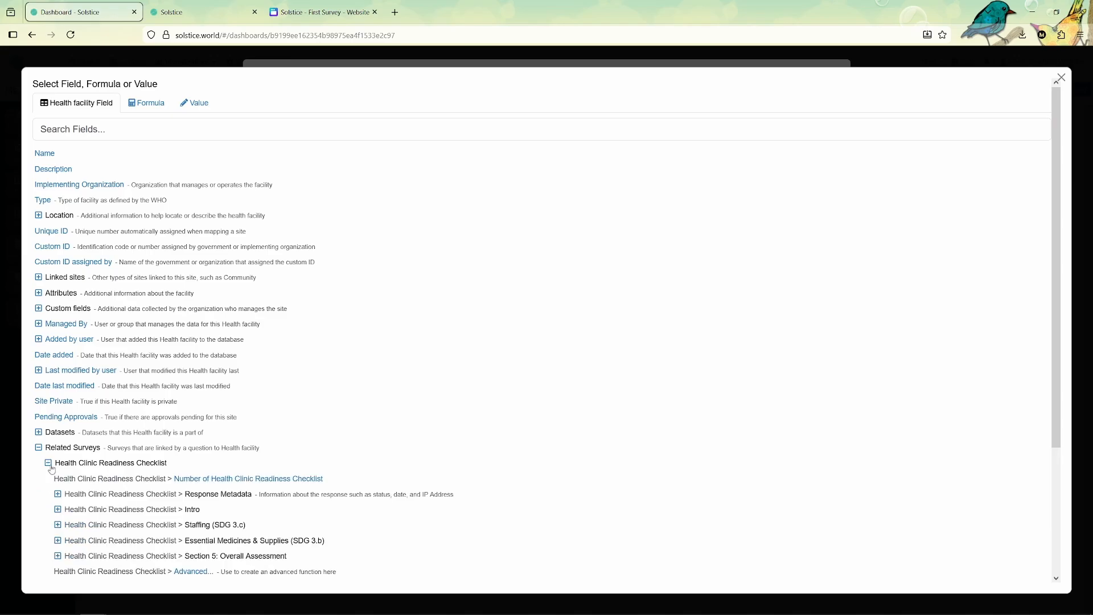
scroll(83, 514, "down", 1)
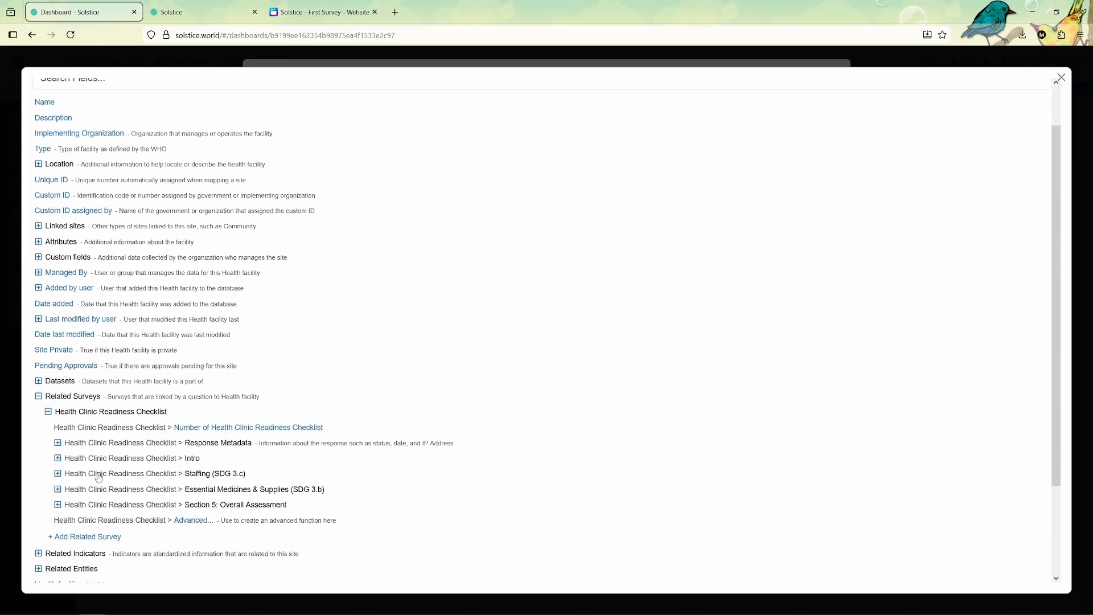
left_click(103, 459)
left_click(203, 489)
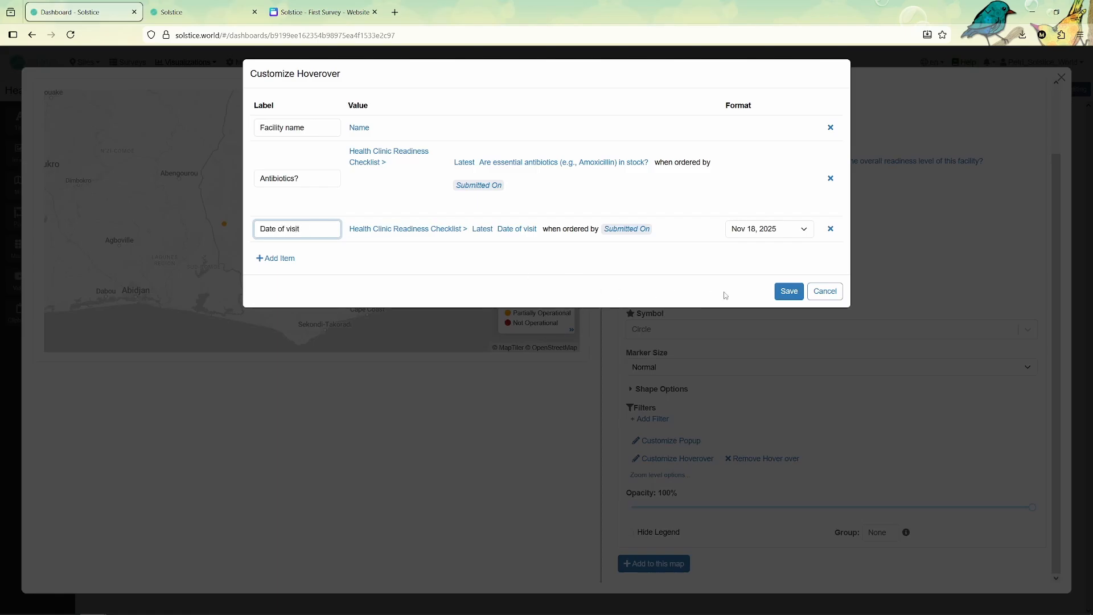
left_click(788, 291)
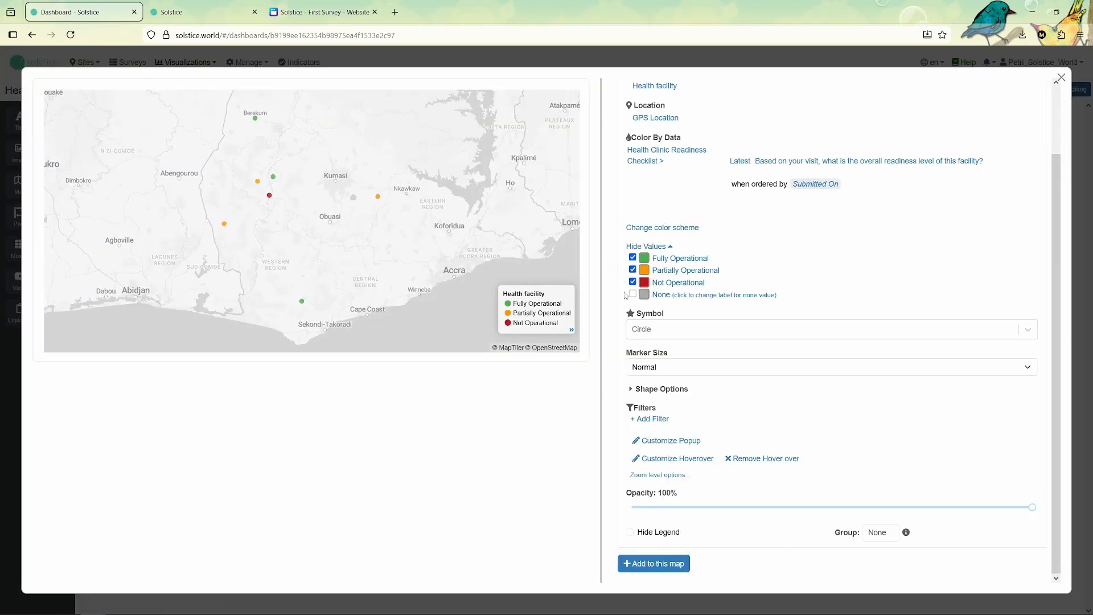
mouse_move(273, 183)
- Add the advanced Population Density layer to the map
left_click(667, 564)
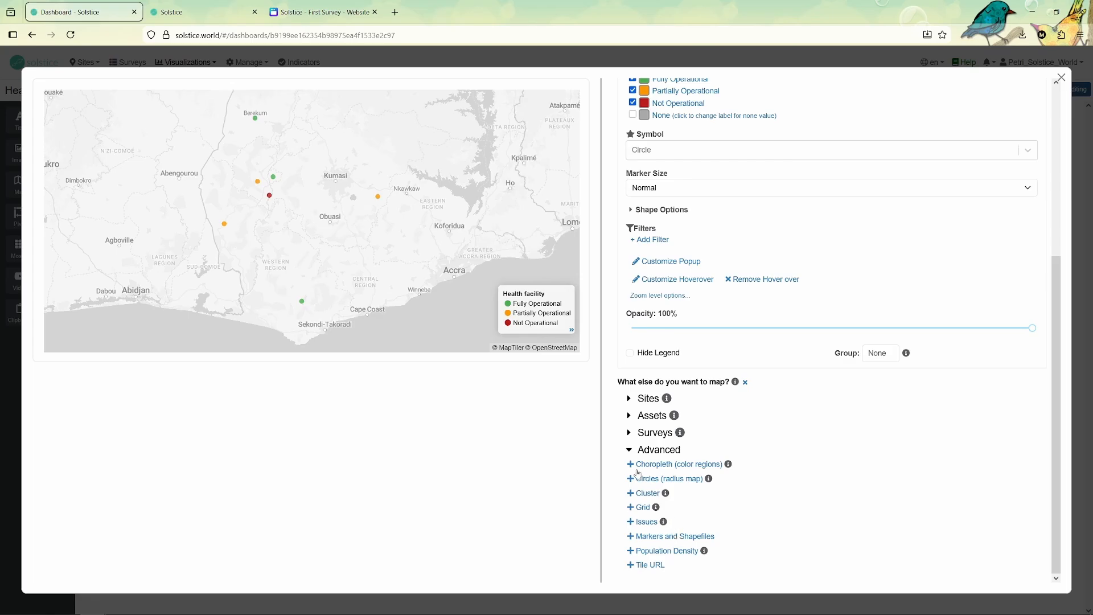
left_click(651, 551)
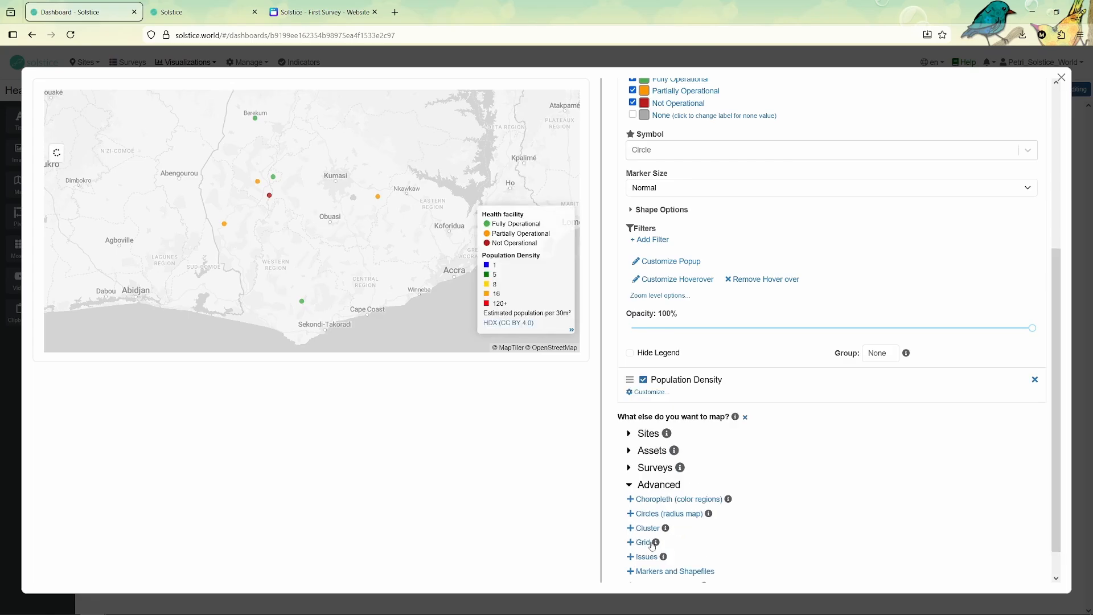
- Examine the population density around the Not Operational facility at close range on the map
left_click(57, 103)
left_click(59, 107)
left_click(59, 107)
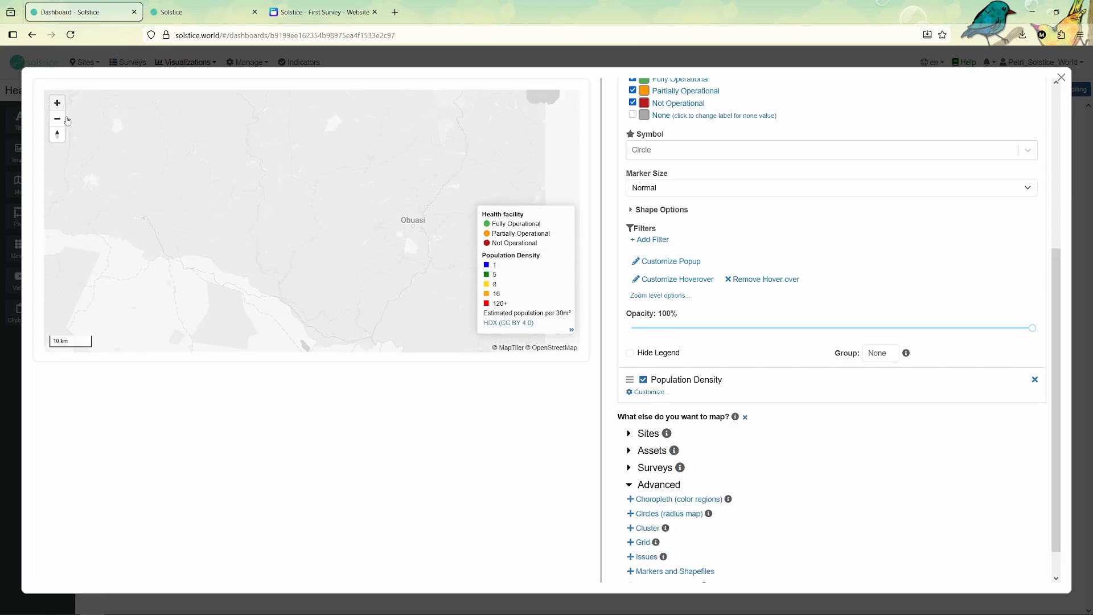
left_click_drag(85, 121, 167, 198)
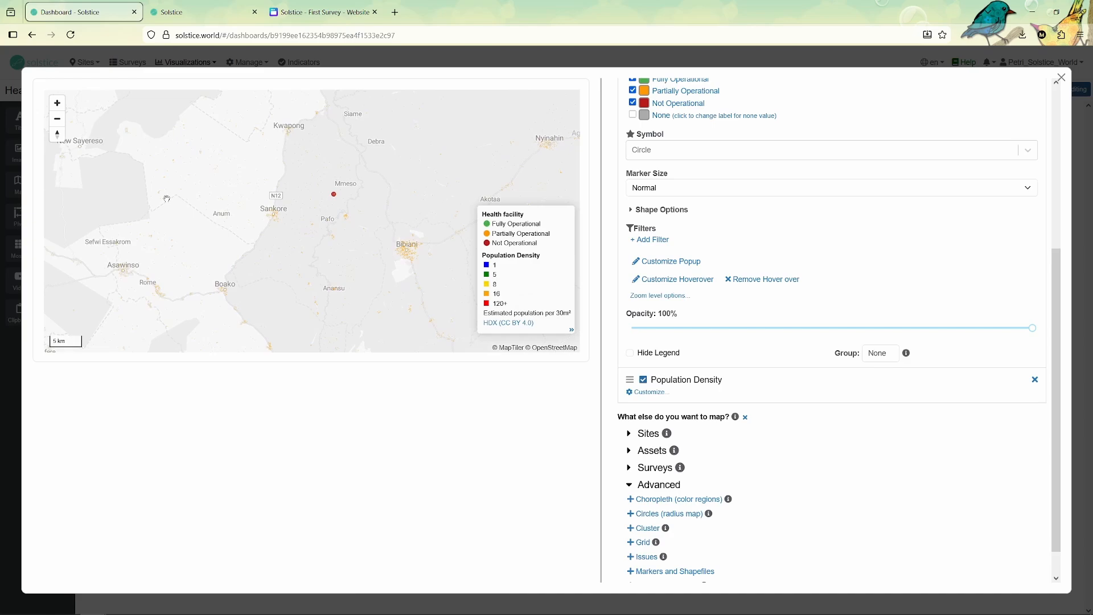
left_click(58, 103)
left_click(58, 103)
left_click_drag(440, 222, 428, 316)
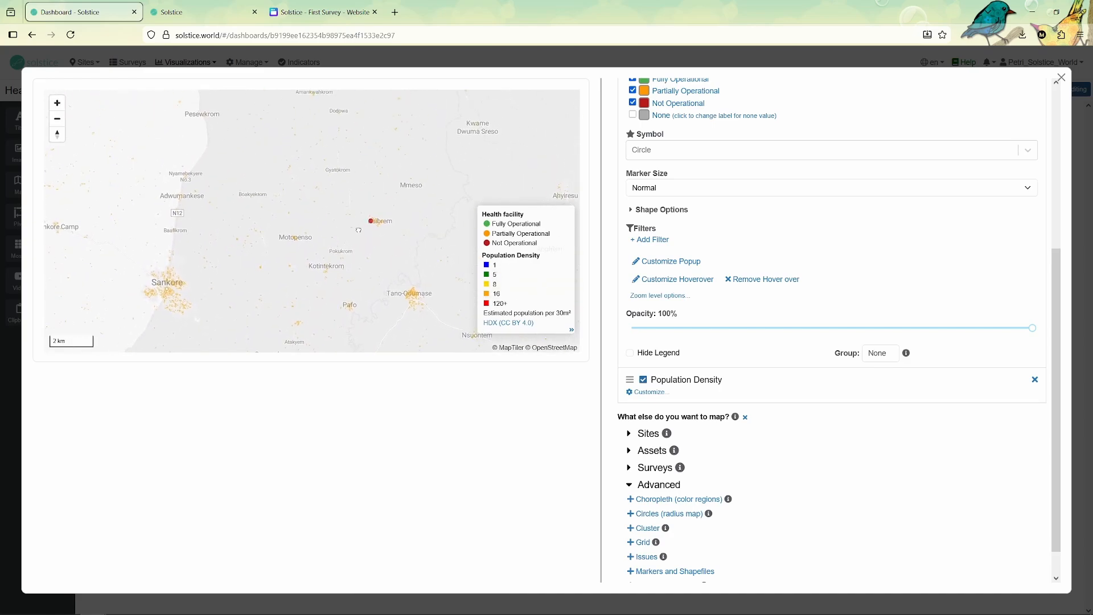
left_click(57, 104)
left_click(60, 102)
left_click_drag(433, 231, 303, 230)
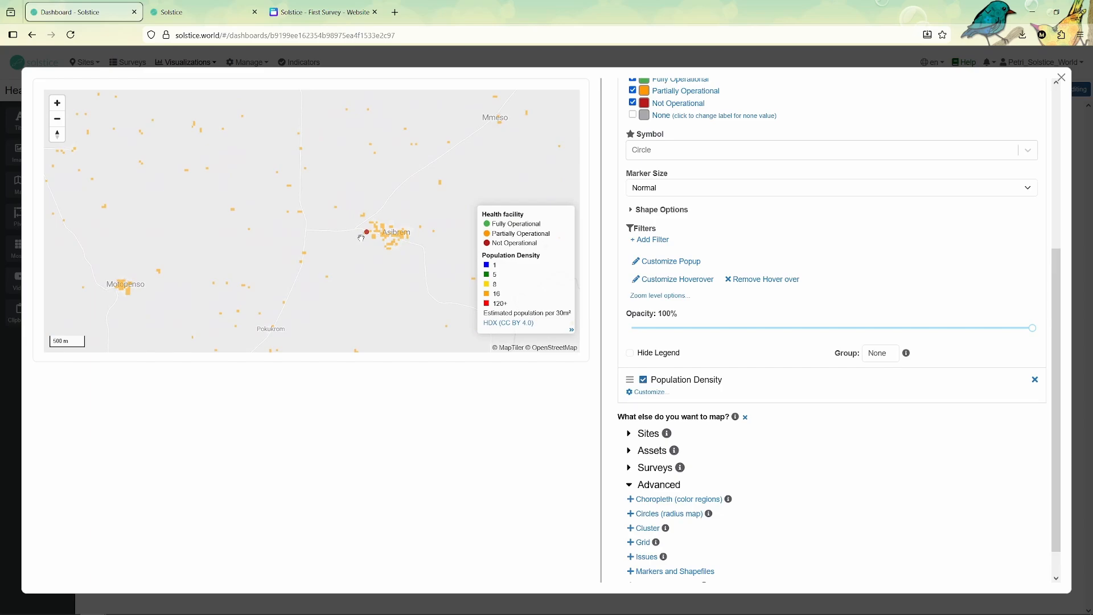
- Close the map's settings and add a donut chart beside the map with Health facility as its data source
mouse_move(366, 233)
left_click(1060, 78)
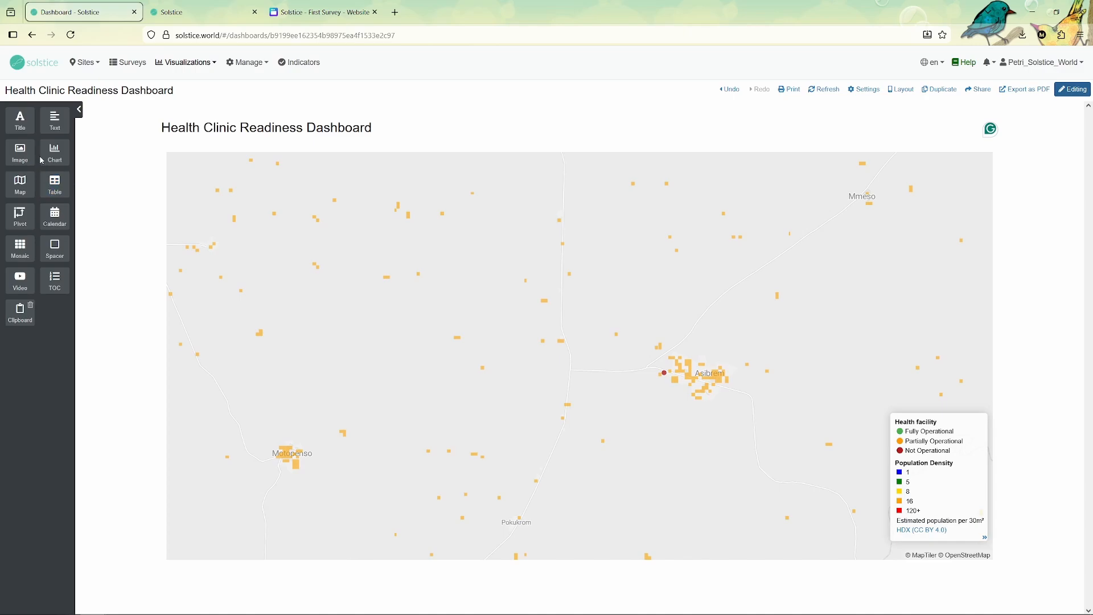
left_click_drag(50, 154, 922, 385)
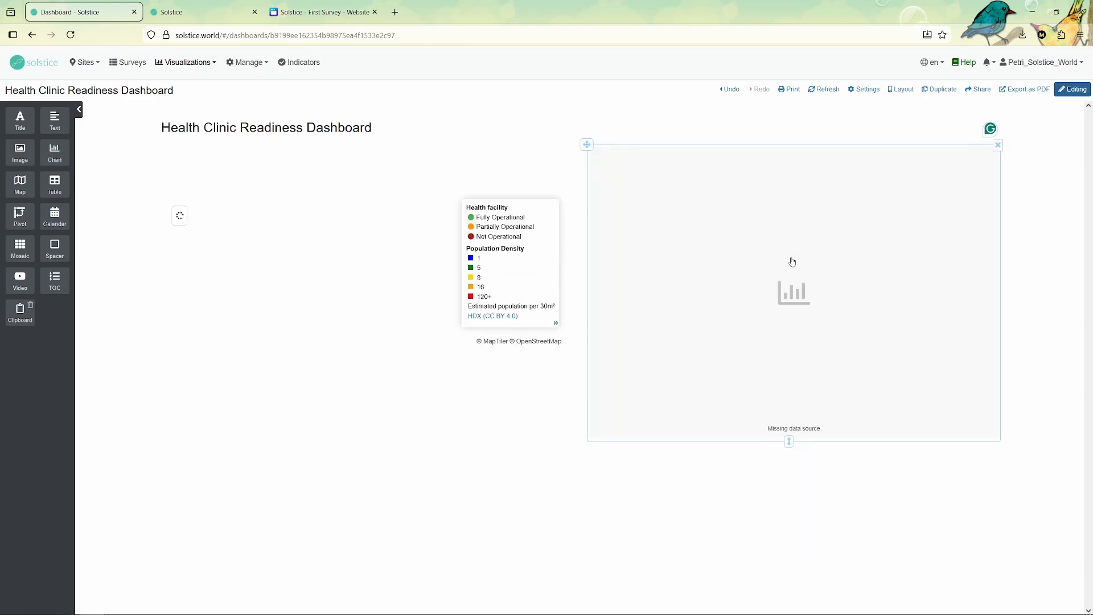
double_click(671, 216)
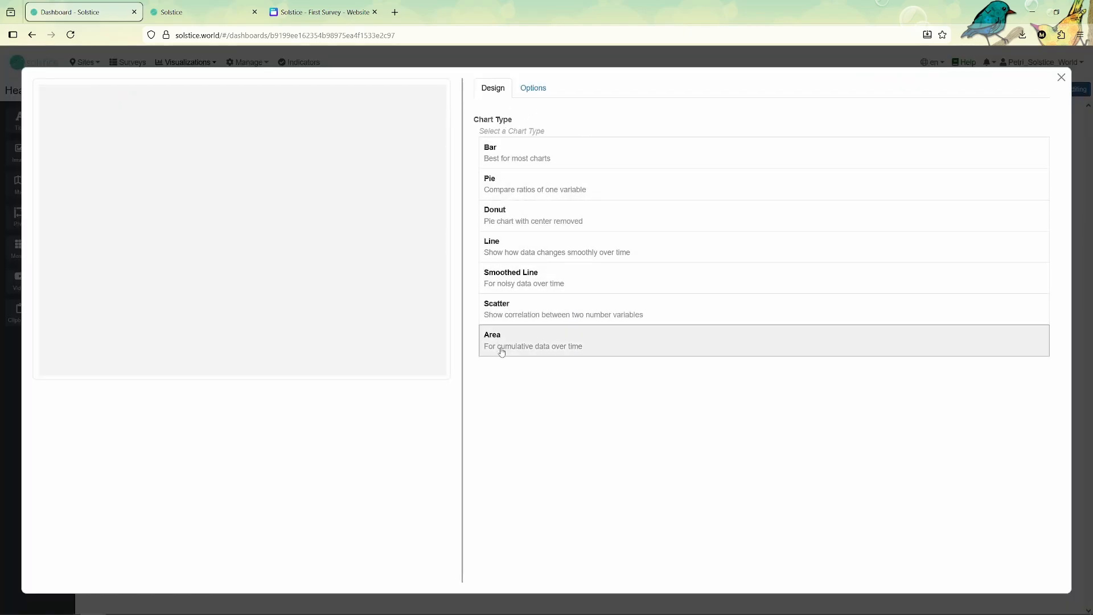
left_click(513, 223)
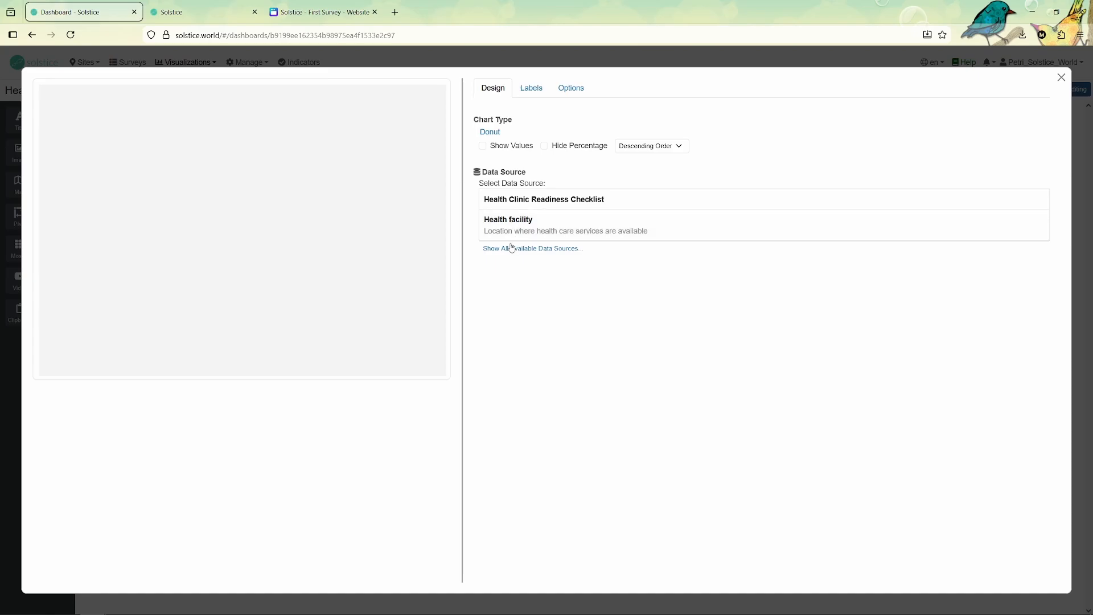
left_click(511, 222)
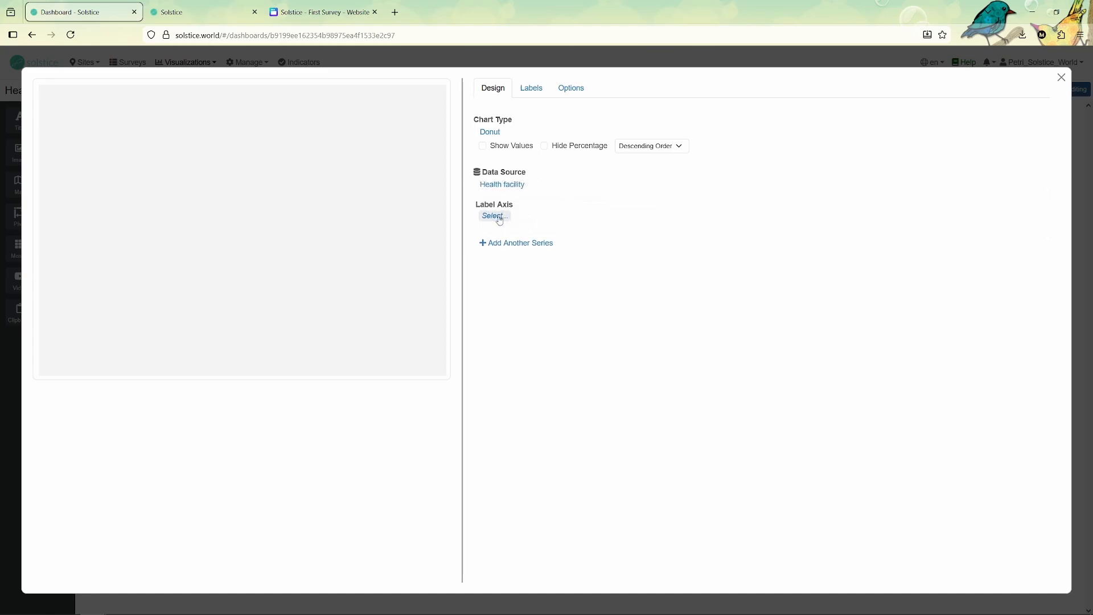
- Label the donut by the readiness checklist's latest answer on essential antibiotics in stock, and exclude the None value
left_click(501, 218)
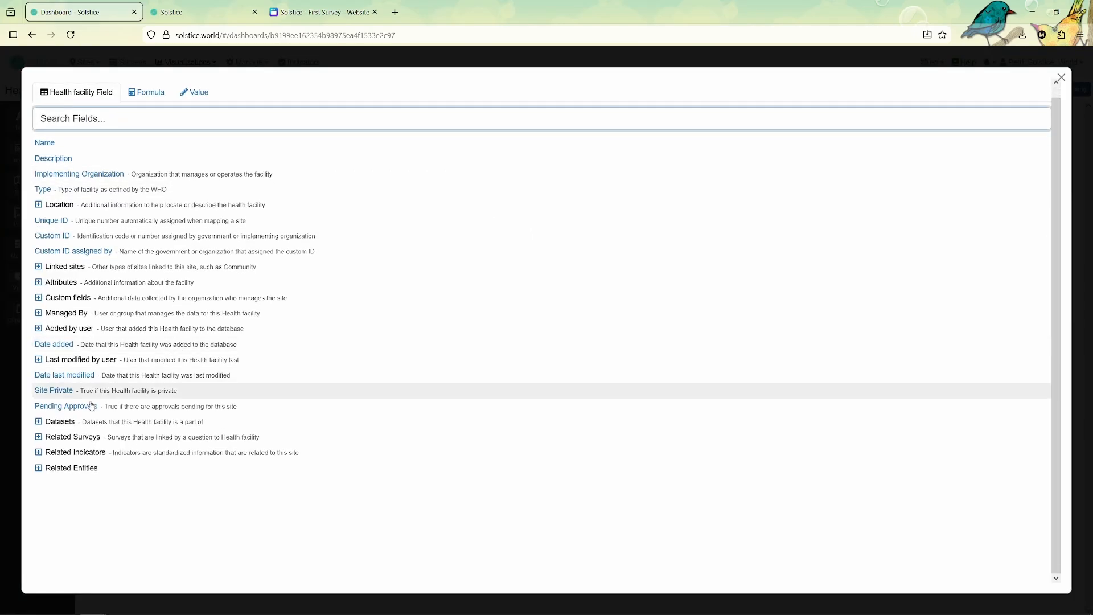
left_click(77, 437)
scroll(77, 437, "down", 1)
left_click(111, 419)
scroll(191, 383, "down", 2)
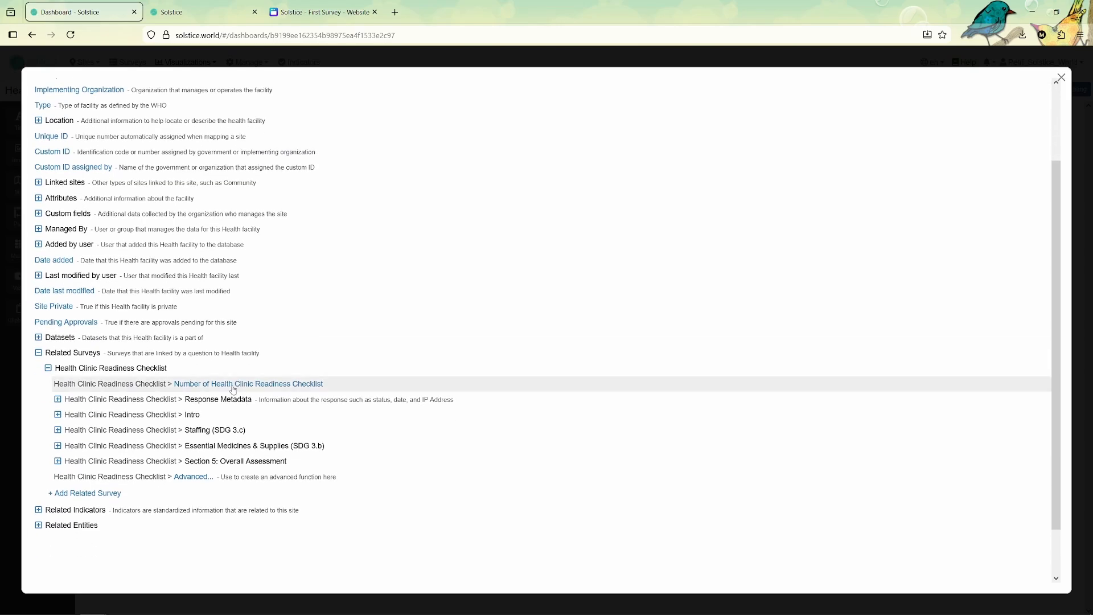
left_click(192, 446)
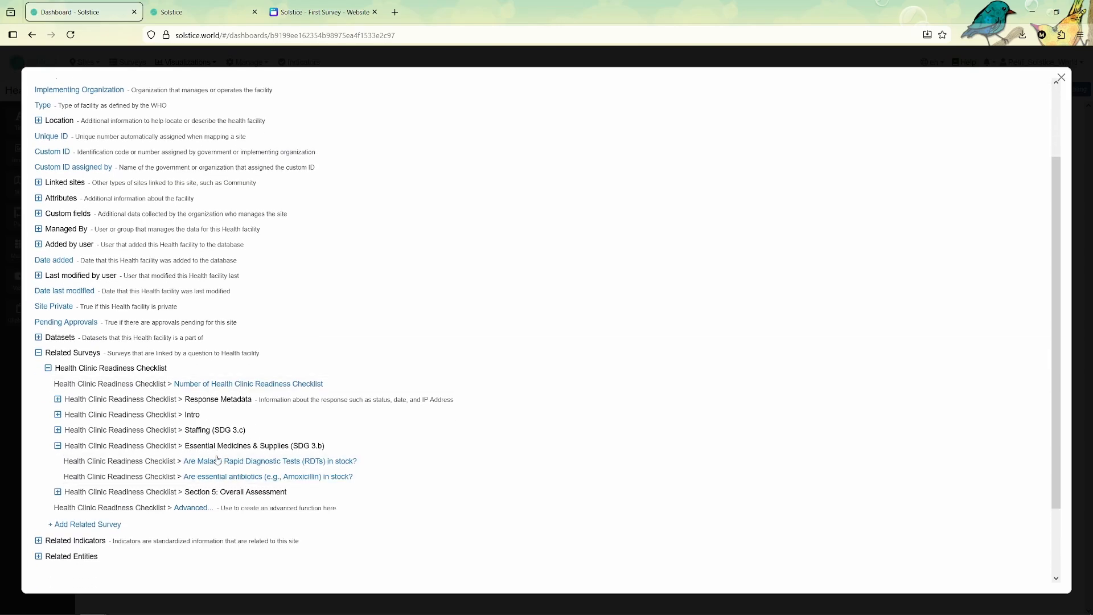
left_click(217, 478)
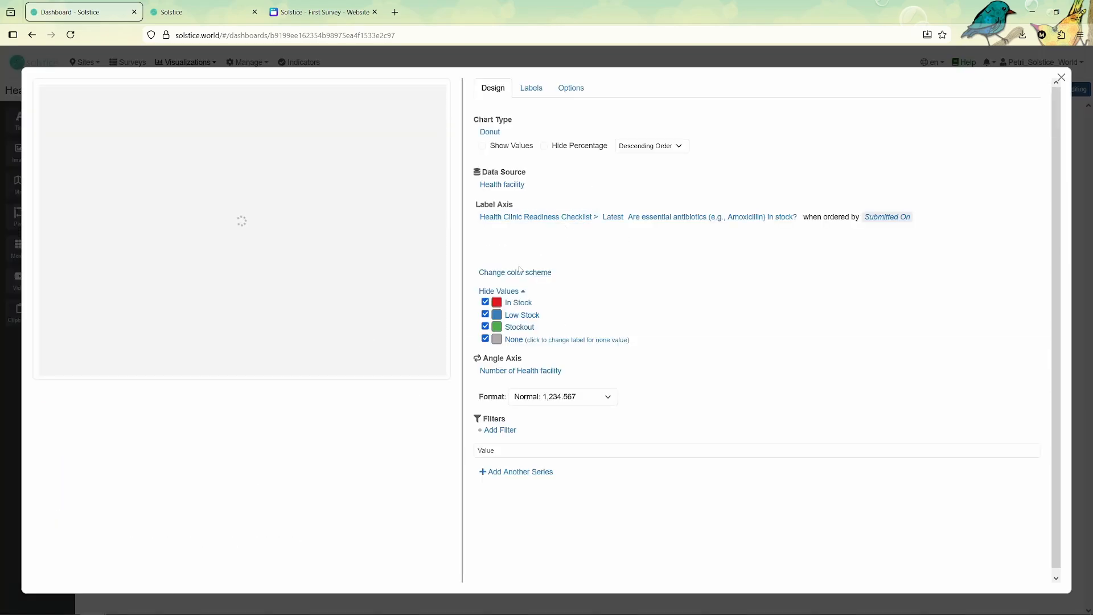
left_click(486, 339)
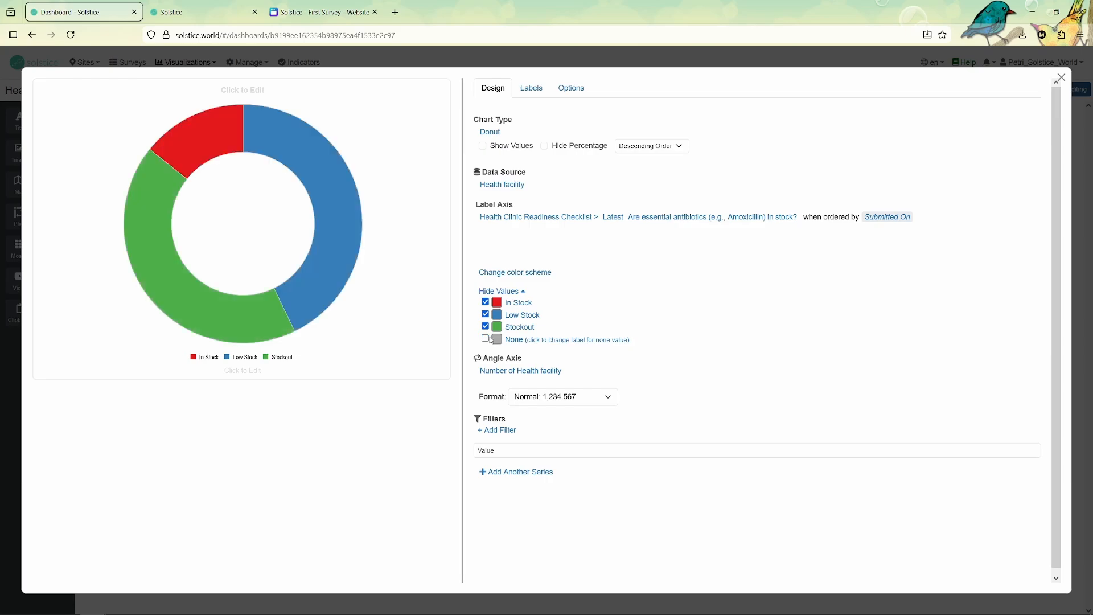
- Color In Stock green, Low Stock orange and Stockout red, and show the values on the donut chart
left_click(505, 304)
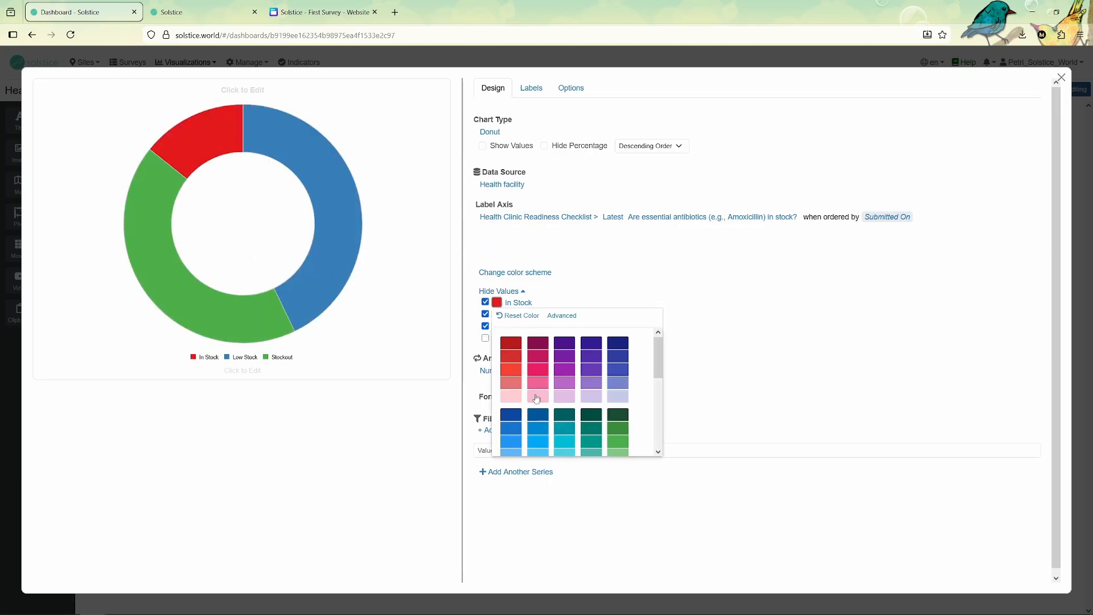
scroll(575, 387, "down", 3)
left_click(618, 390)
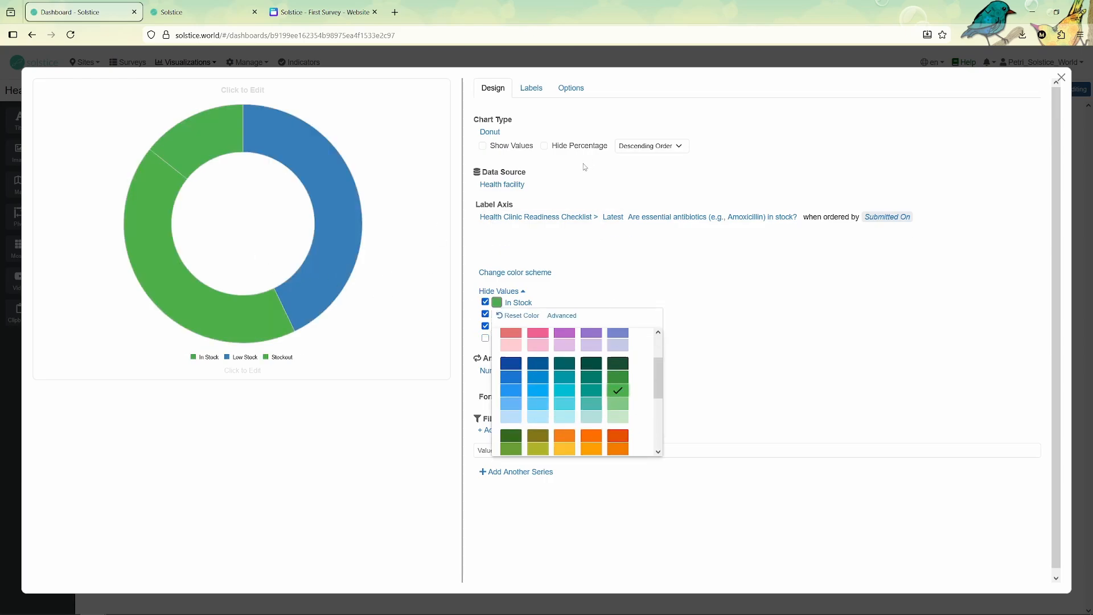
left_click(510, 145)
left_click(497, 315)
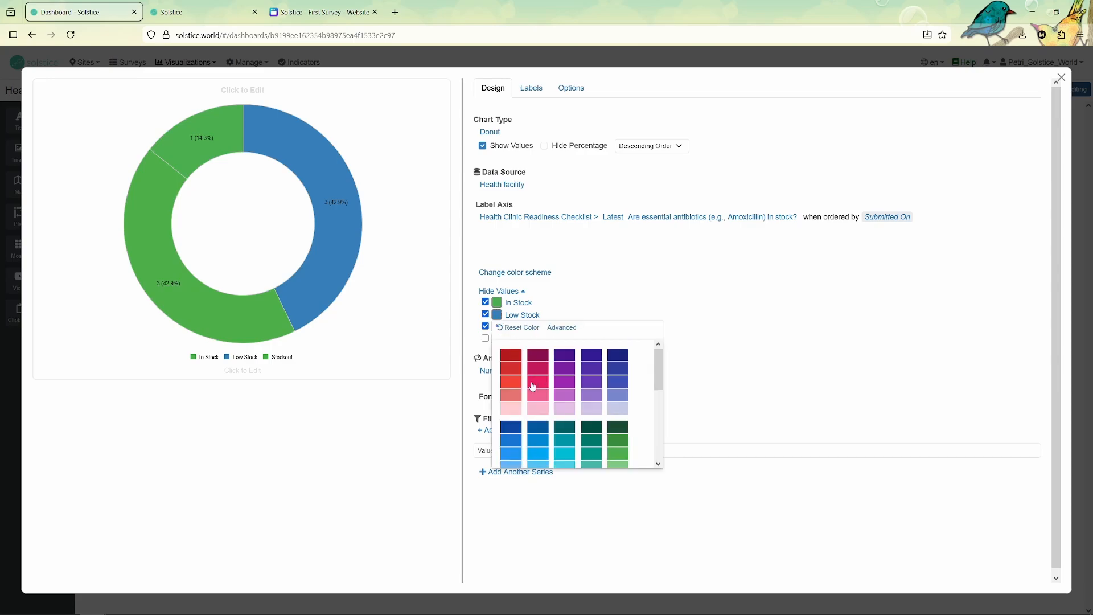
scroll(532, 386, "down", 3)
left_click(617, 410)
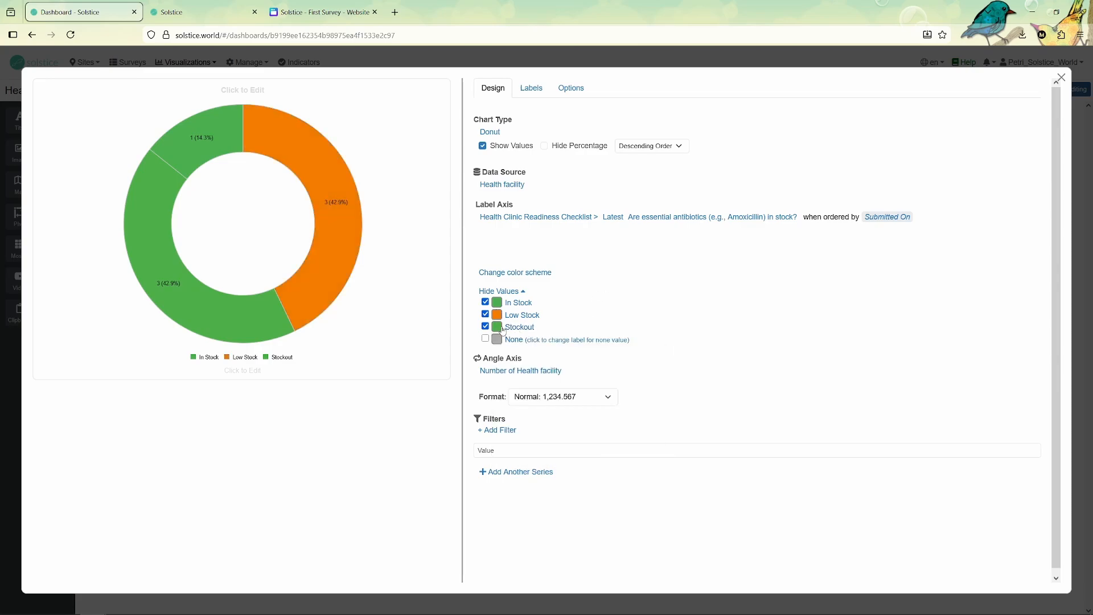
left_click(497, 327)
left_click(511, 380)
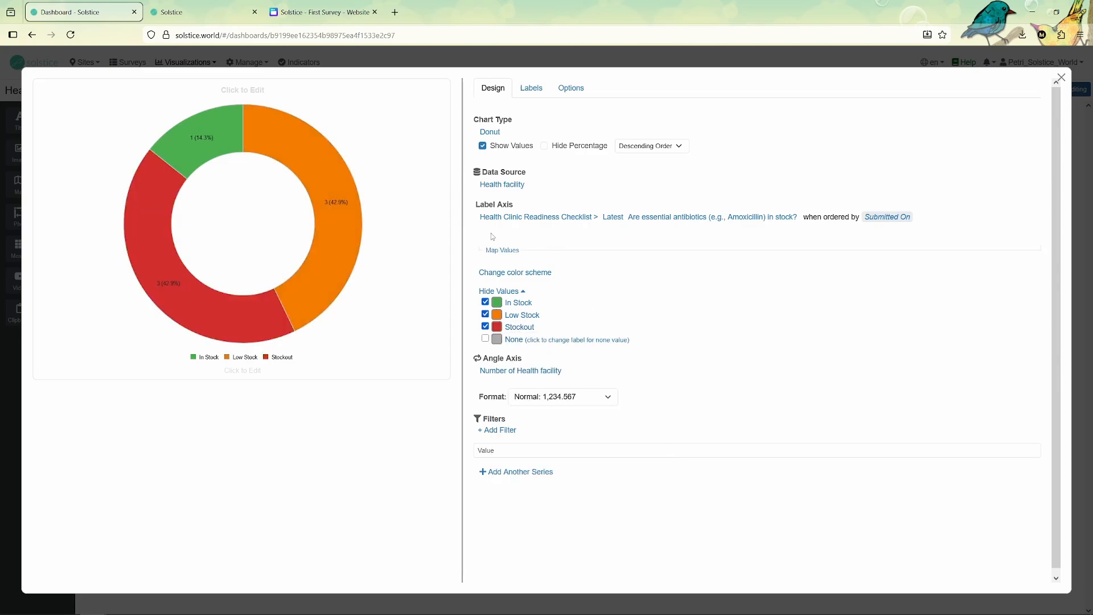
- Close the donut chart's settings and make the map taller to match the chart beside it
mouse_move(201, 162)
mouse_move(339, 203)
mouse_move(210, 322)
left_click(1061, 78)
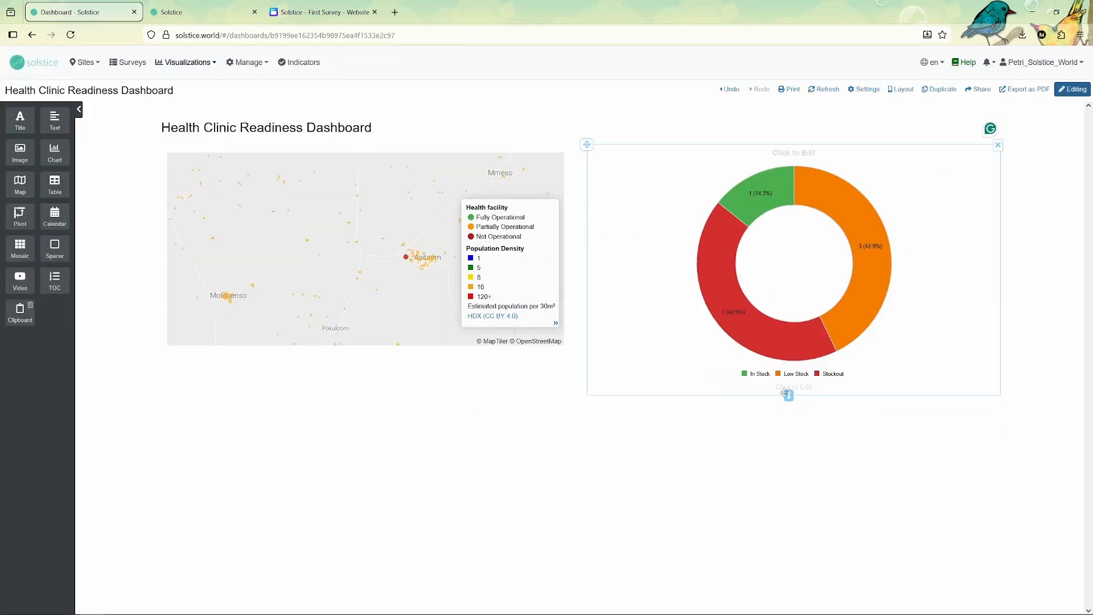
left_click_drag(361, 352, 361, 387)
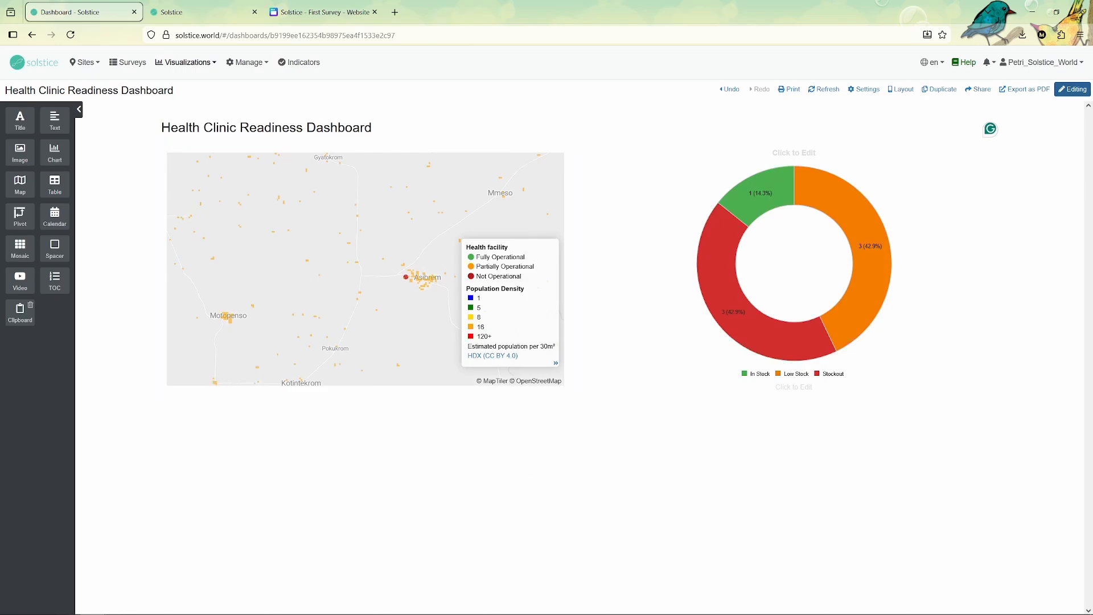
- Add a bar chart below the map with Health facility as its data source
left_click_drag(54, 152, 288, 393)
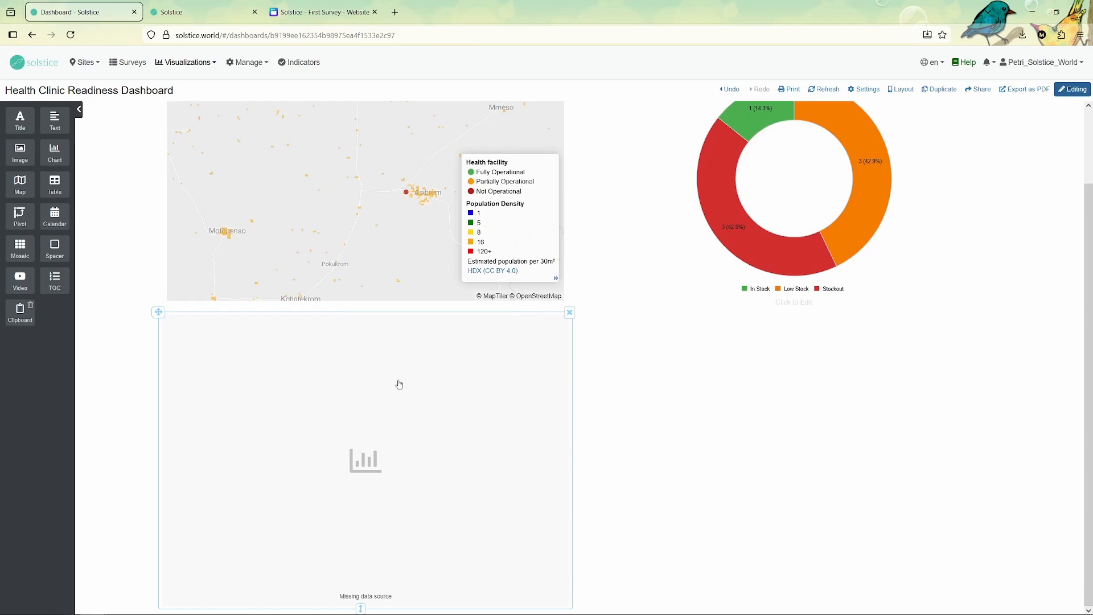
left_click(399, 385)
left_click(523, 148)
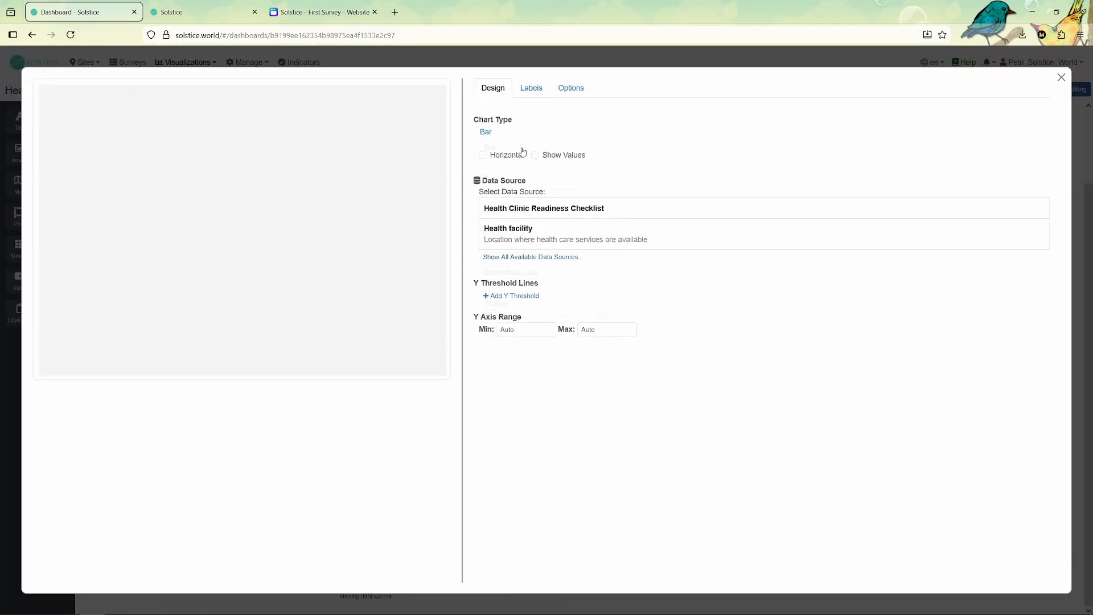
left_click(510, 218)
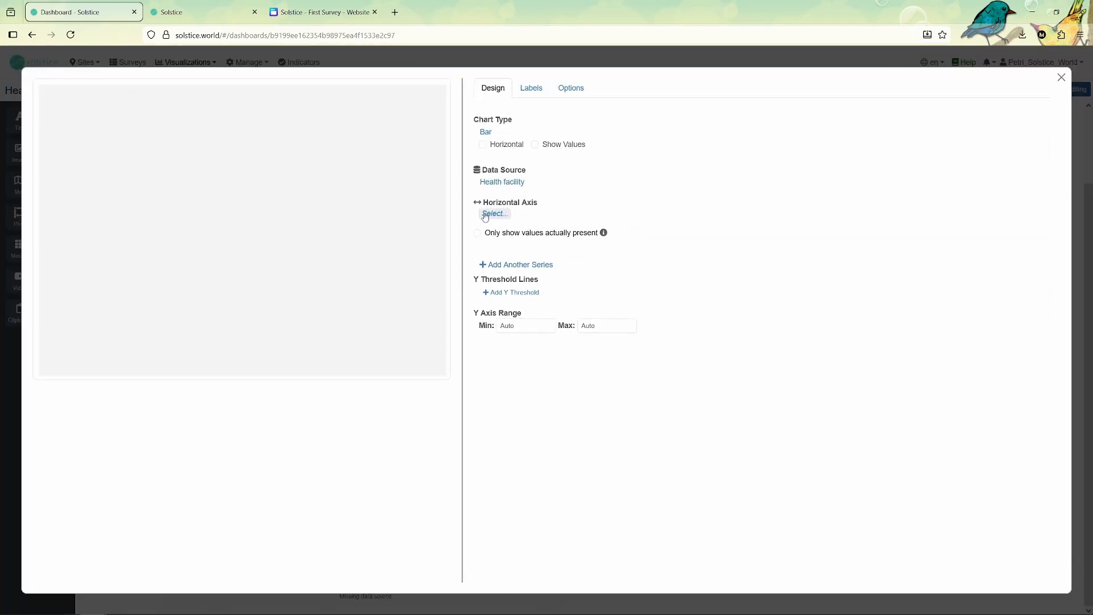
left_click(490, 219)
left_click(39, 448)
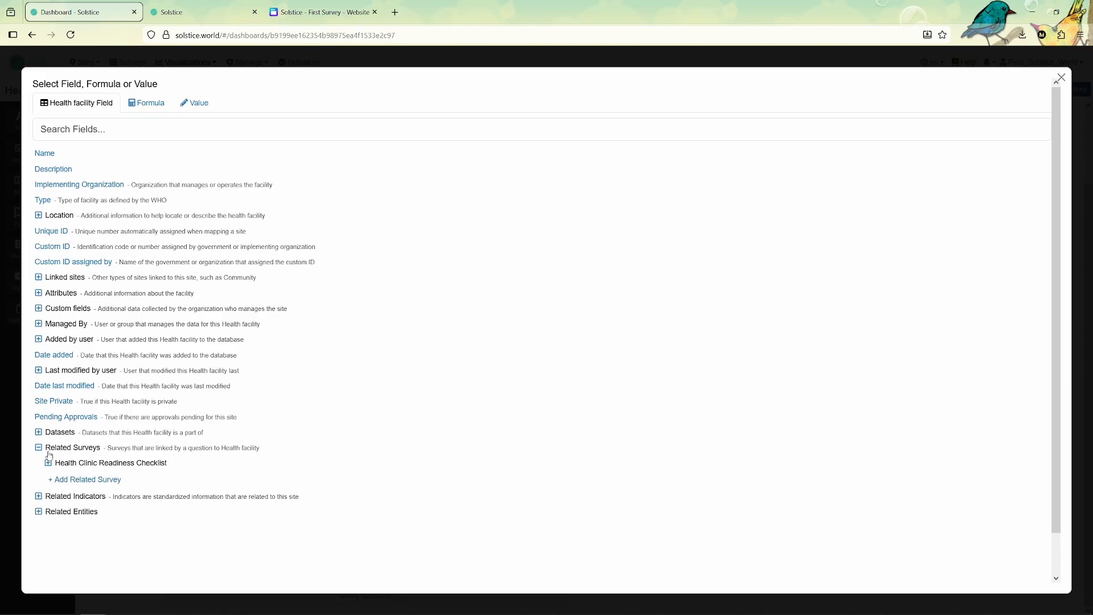
left_click(46, 465)
scroll(74, 465, "down", 1)
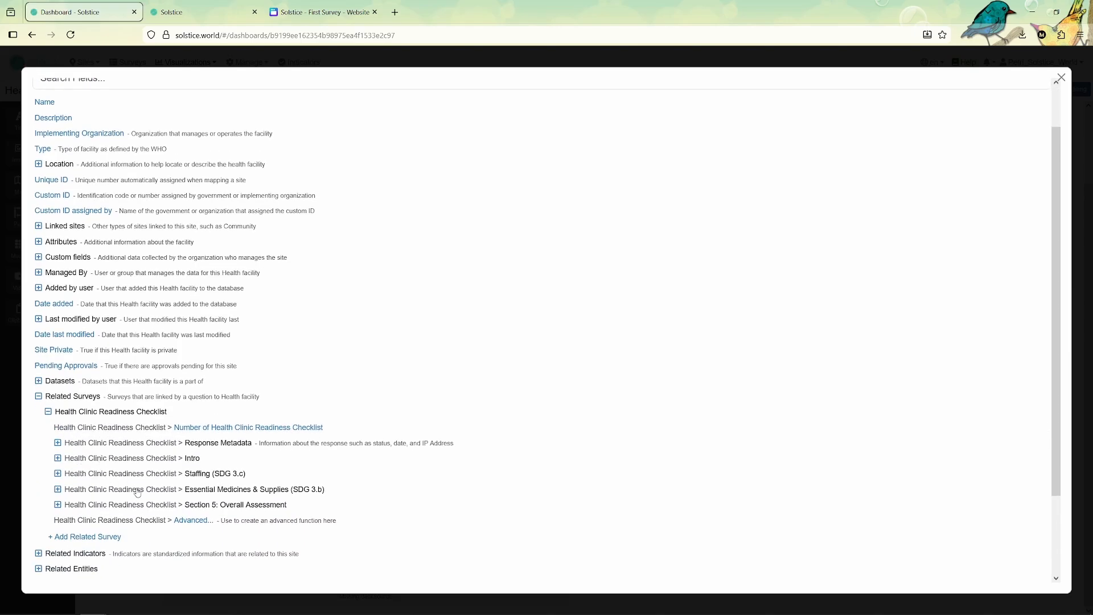
left_click(155, 475)
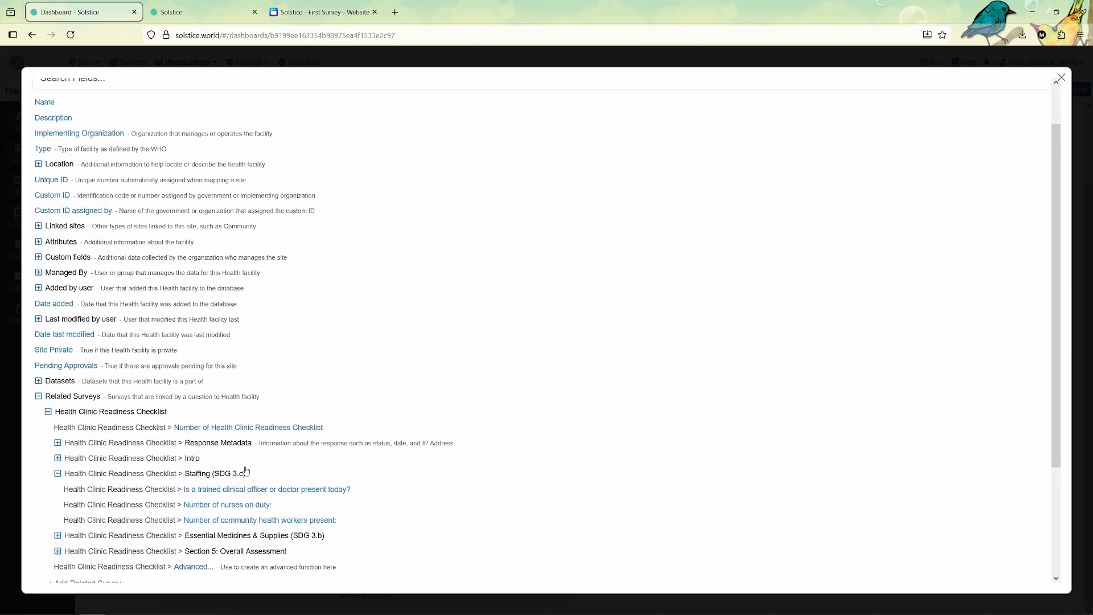
left_click(240, 506)
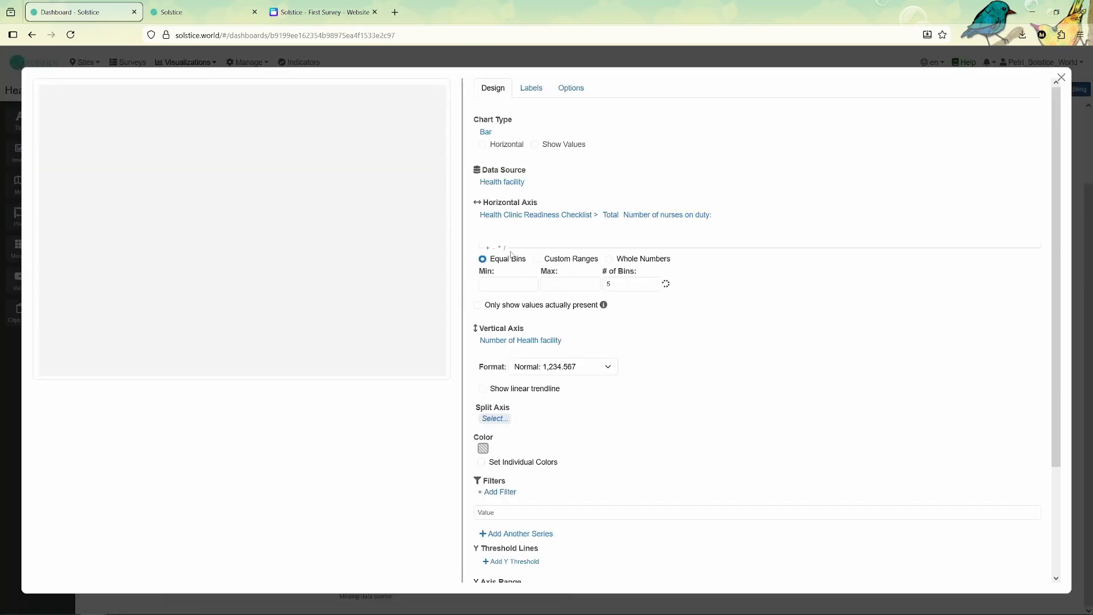
left_click(510, 220)
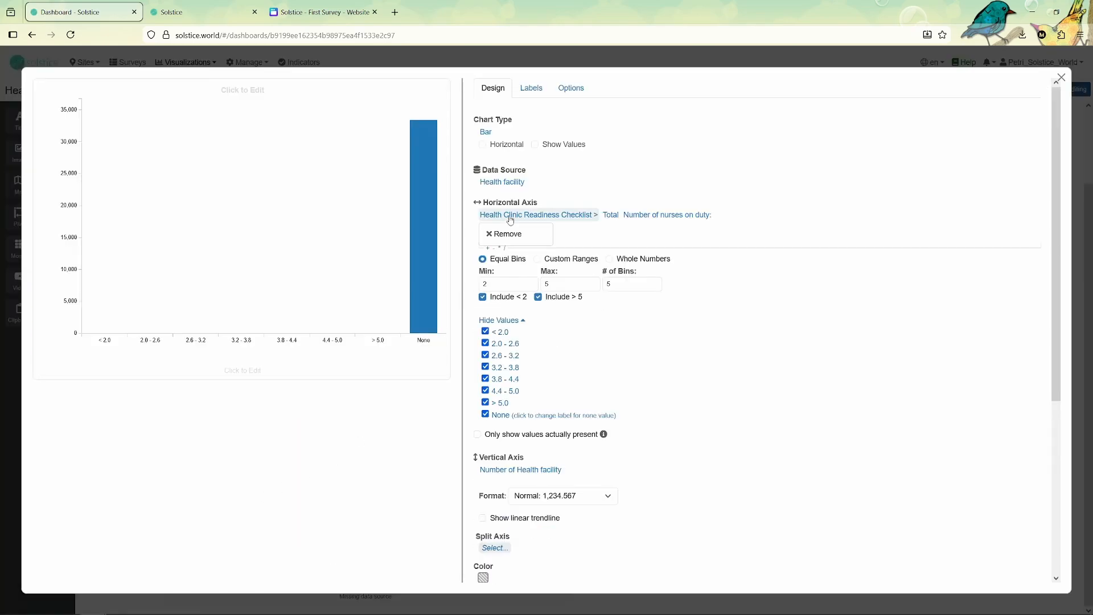
left_click(499, 234)
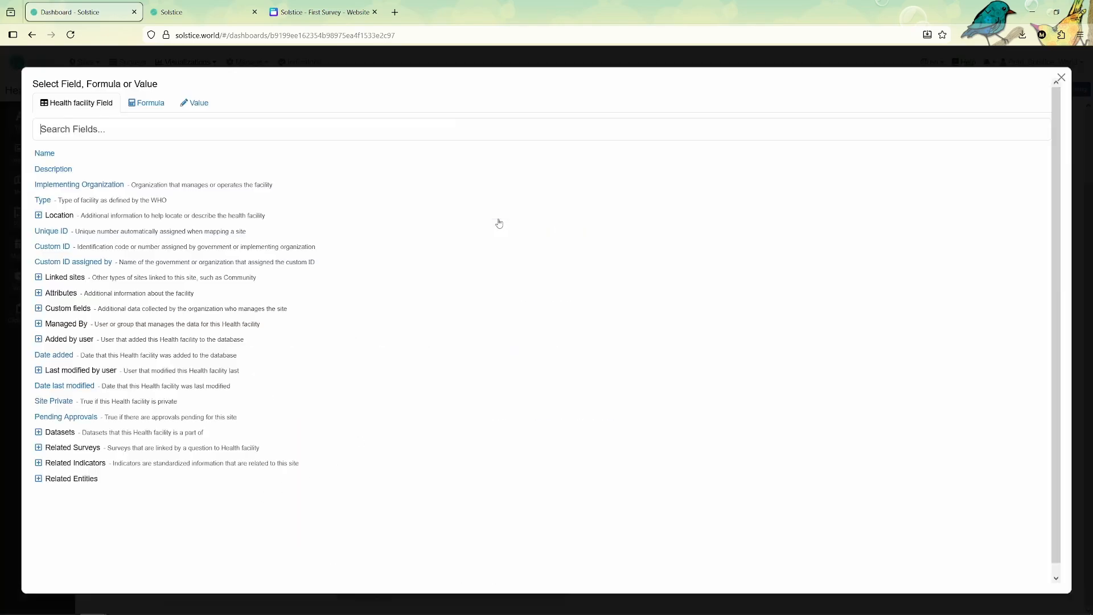
- Set the bar chart's horizontal axis to the facility Name and collapse its list of values
left_click(45, 154)
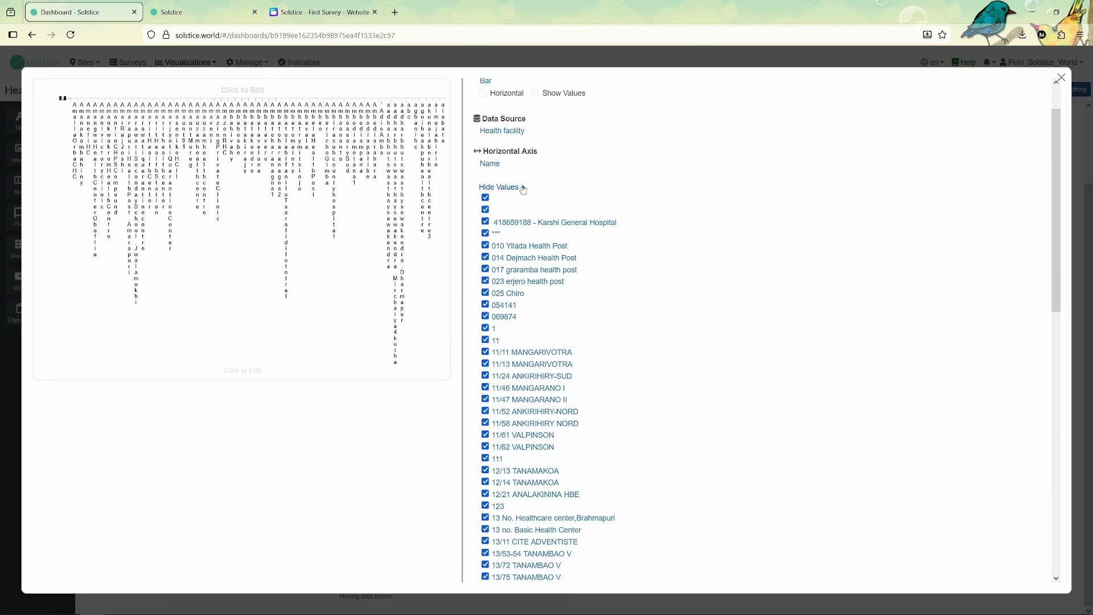
left_click(519, 188)
left_click(505, 261)
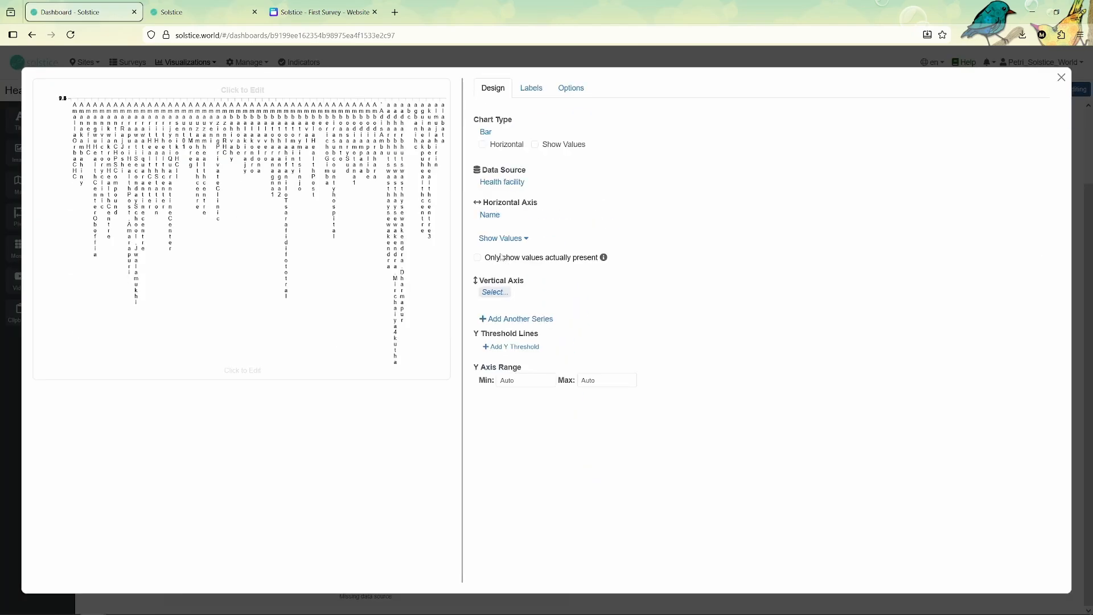
- Set the vertical axis to the checklist's total "Number of nurses on duty" from the Staffing (SDG 3.c) section
left_click(488, 291)
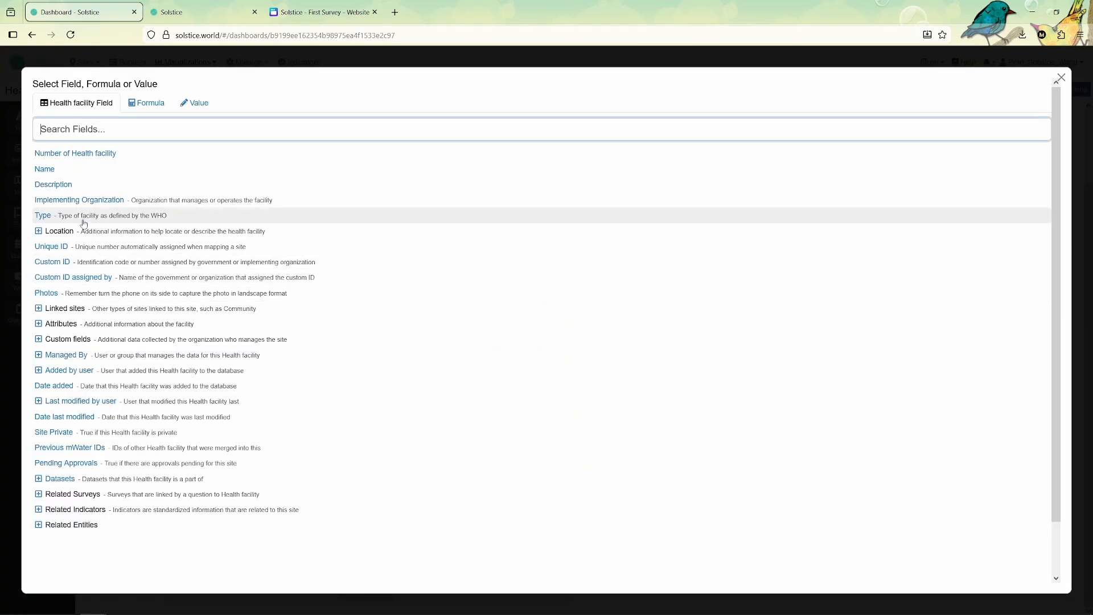
left_click(39, 493)
scroll(50, 467, "down", 1)
left_click(48, 458)
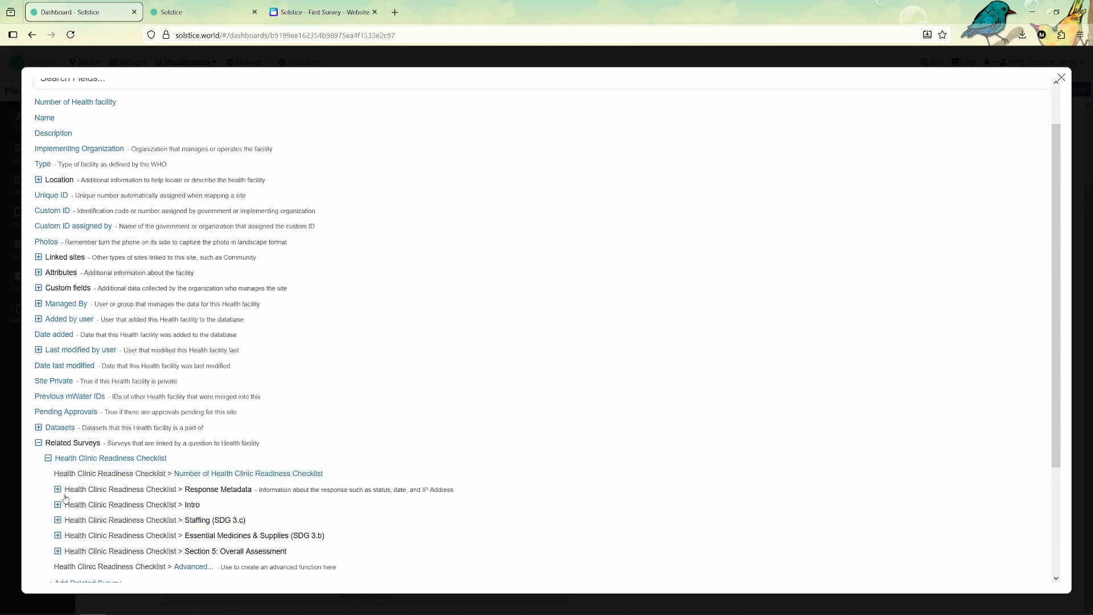
left_click(58, 520)
left_click(94, 550)
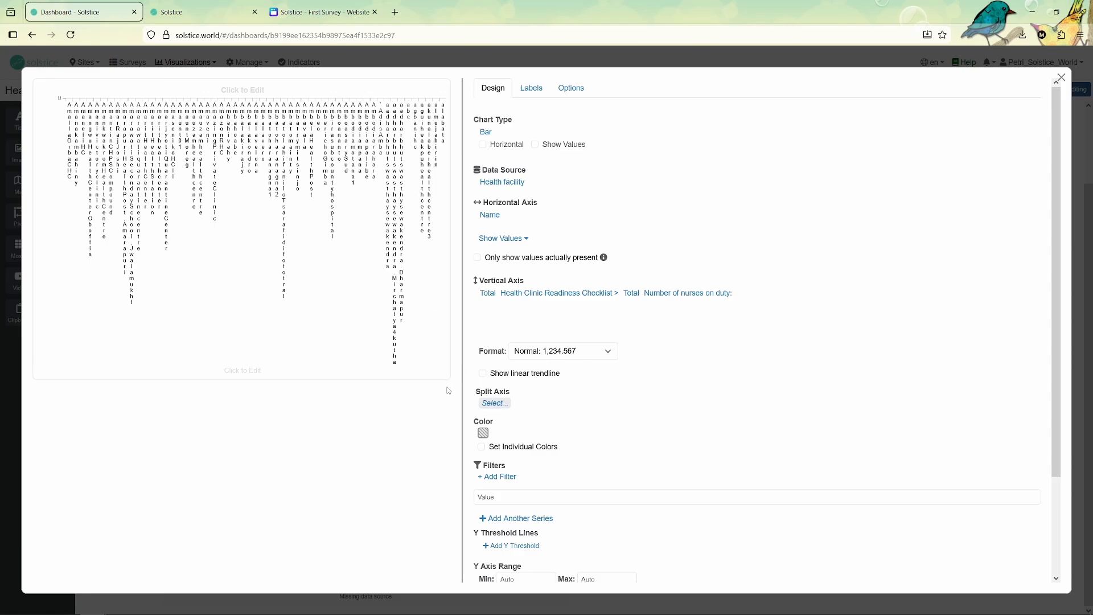
- Add a filter to the bar chart on the related survey's Number of Health Clinic Readiness Checklist field
scroll(508, 373, "down", 3)
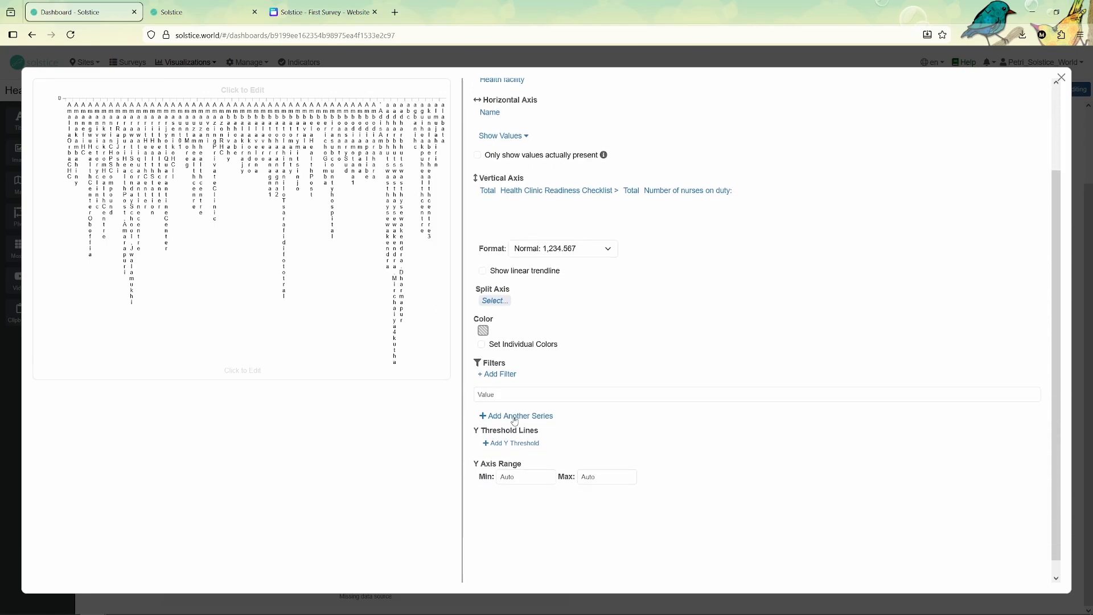
left_click(494, 374)
scroll(228, 341, "down", 2)
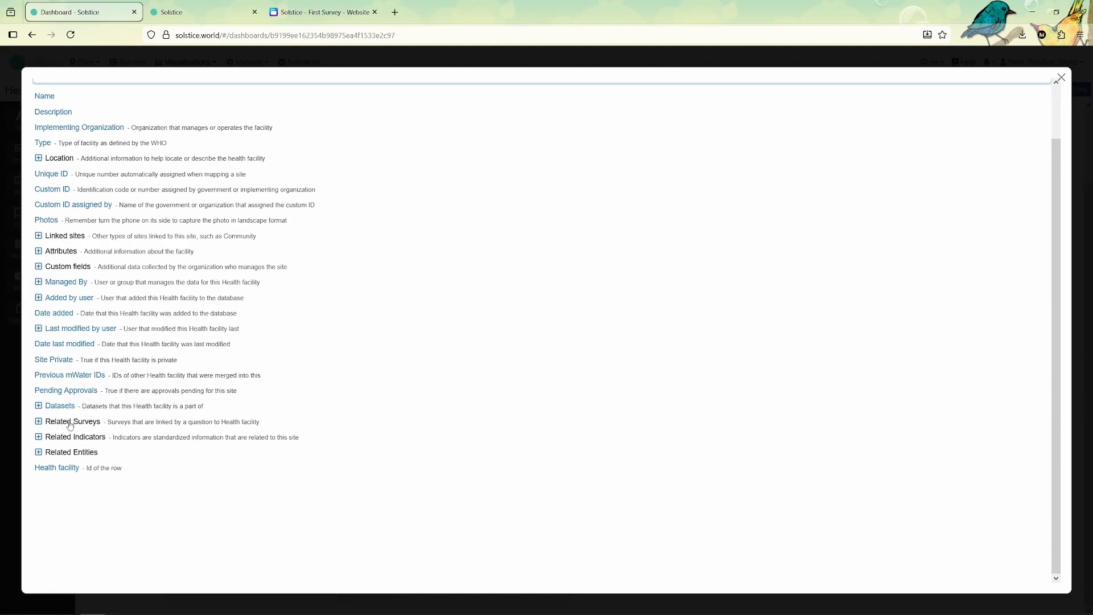
left_click(38, 422)
left_click(48, 437)
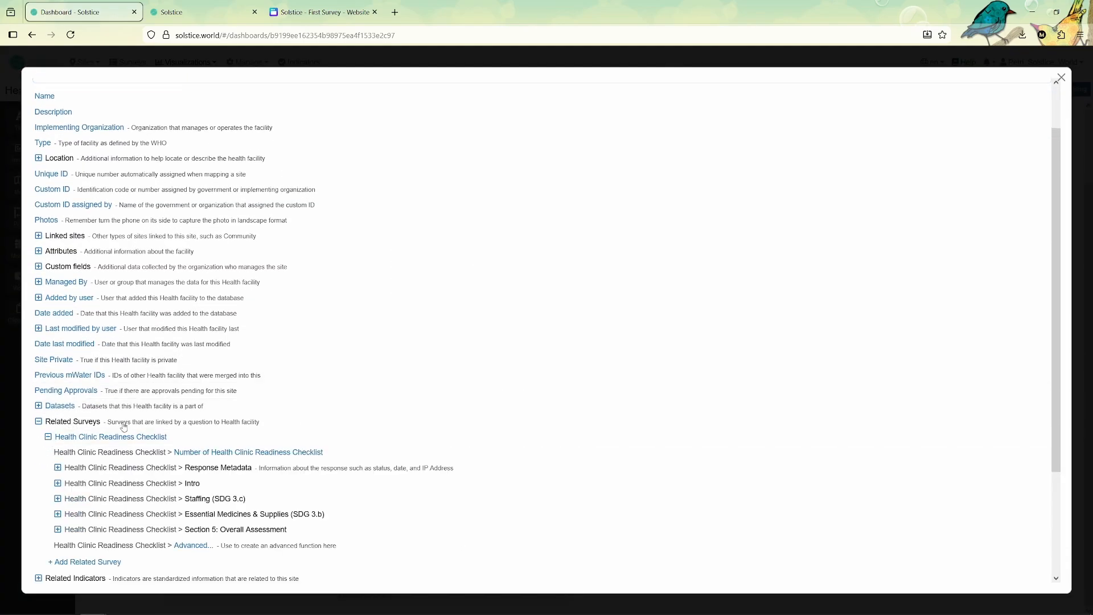
left_click(287, 457)
- Set the filter's condition to is greater than 0
left_click(758, 375)
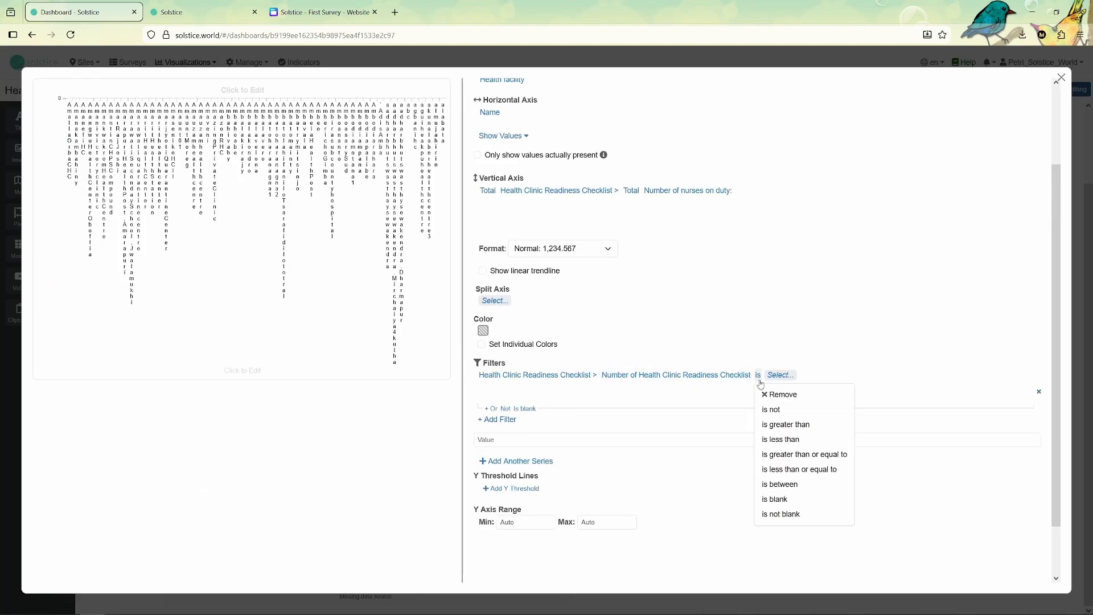
left_click(791, 424)
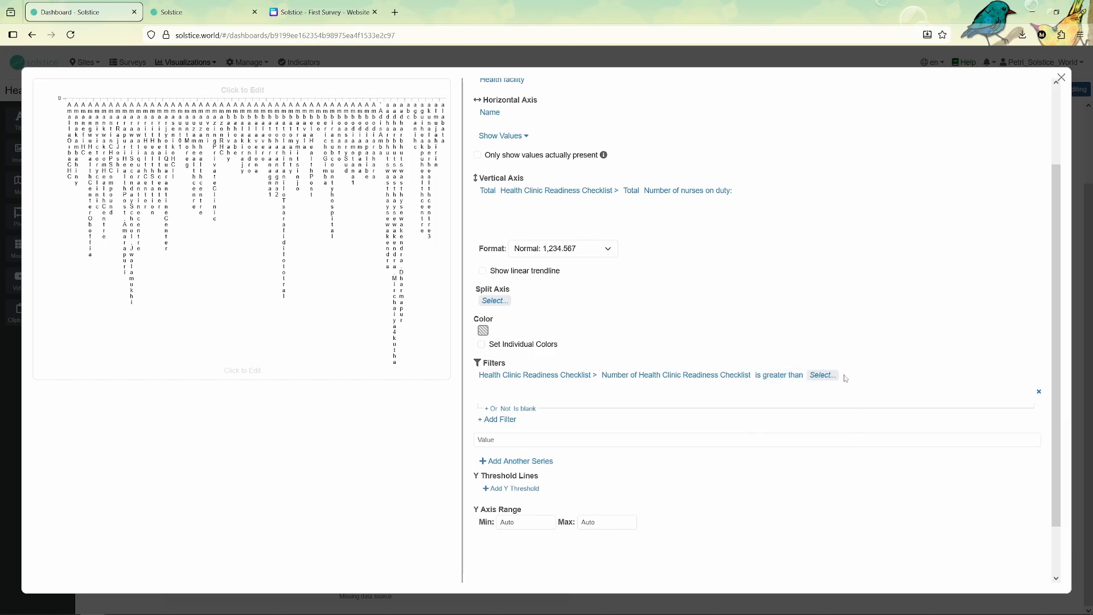
left_click(825, 378)
left_click(38, 156)
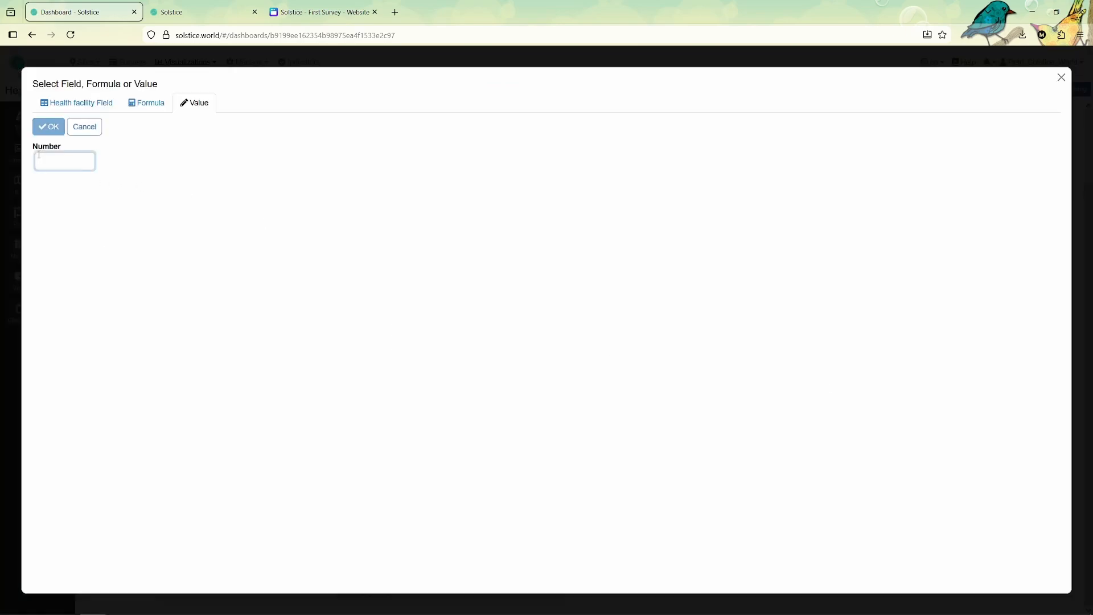
type("0")
left_click(49, 127)
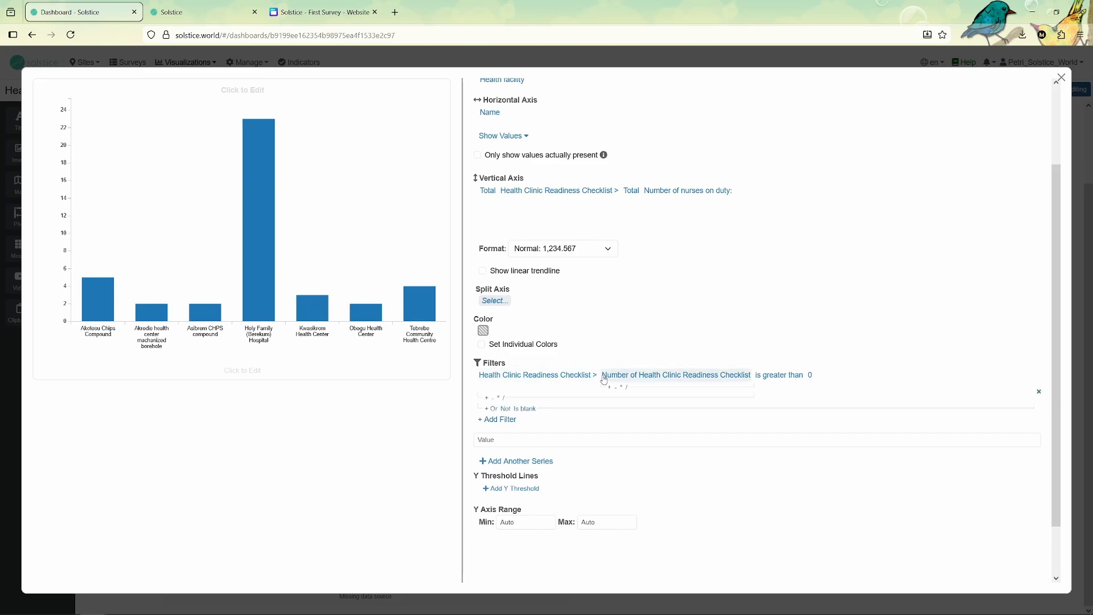
- Change the nurses-on-duty aggregation from Total to Latest on the vertical axis and close the bar chart's settings
left_click(631, 190)
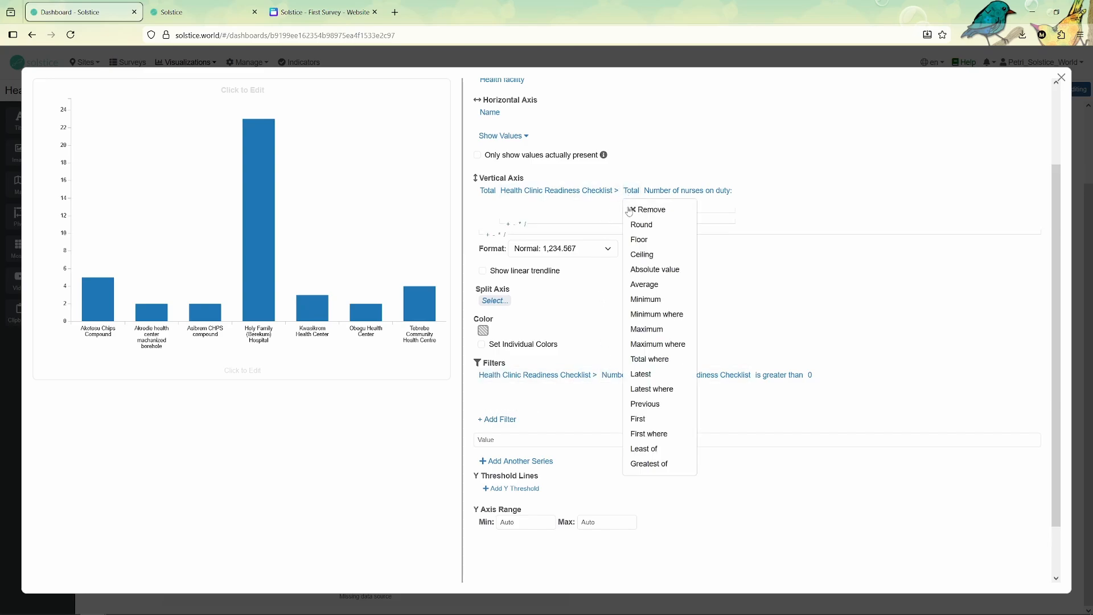
left_click(651, 374)
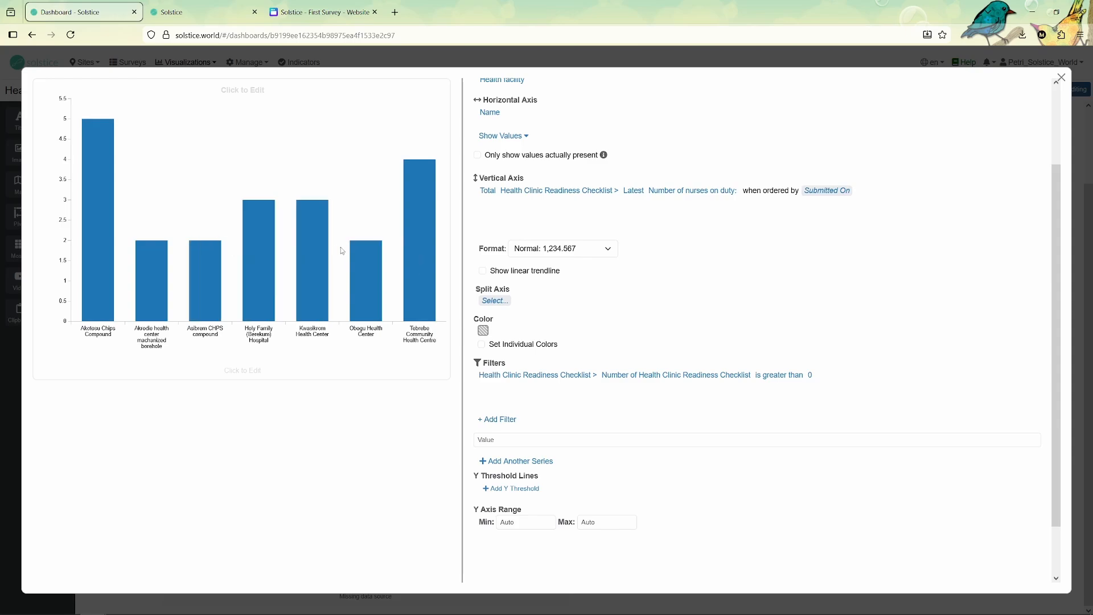
scroll(490, 251, "up", 1)
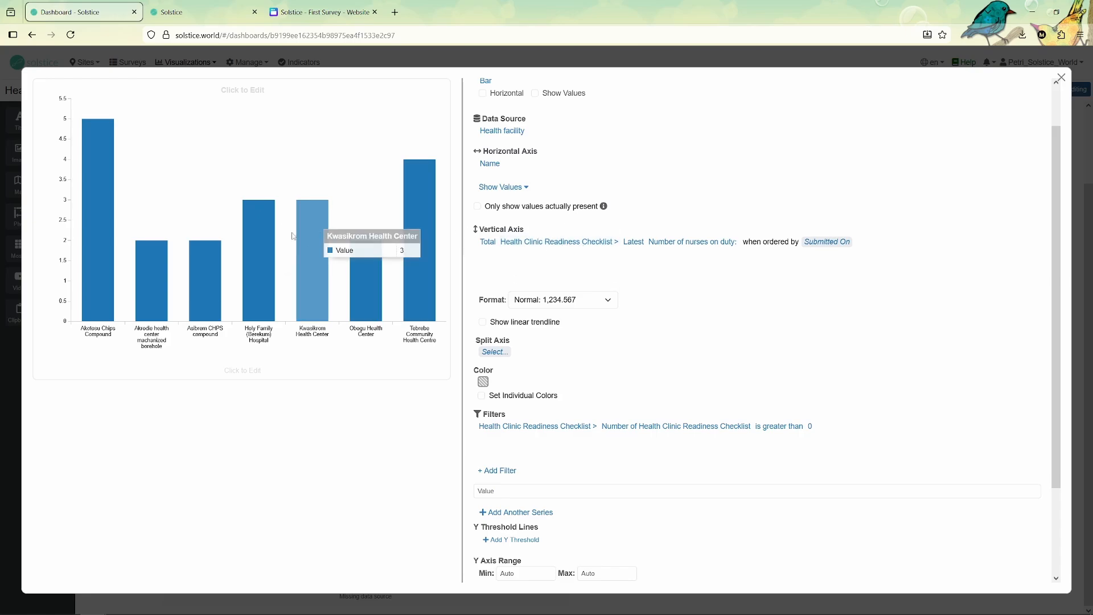
mouse_move(251, 217)
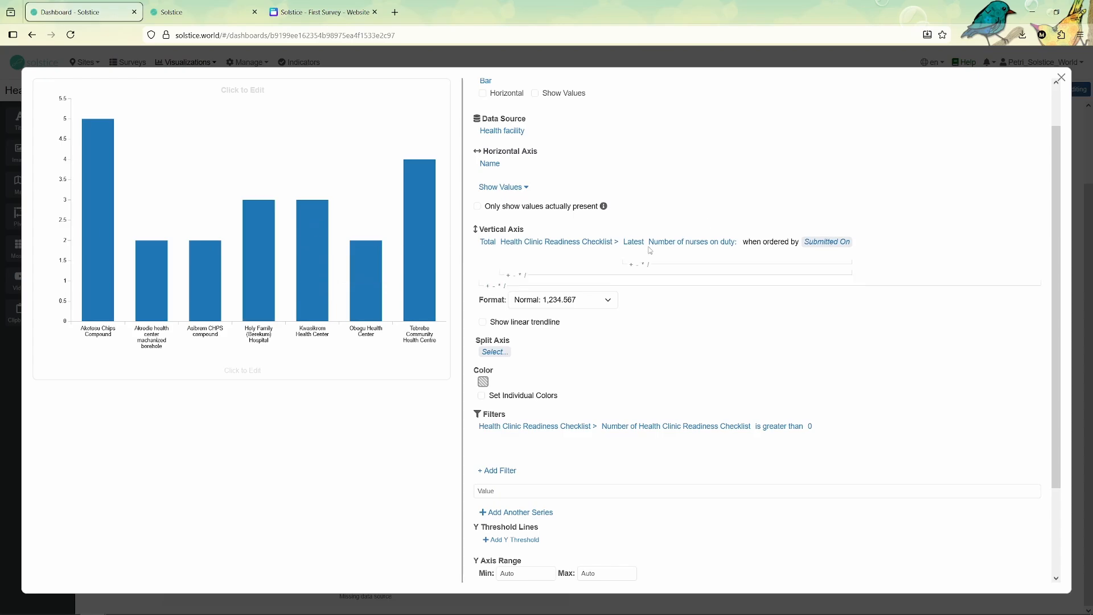
left_click(1061, 78)
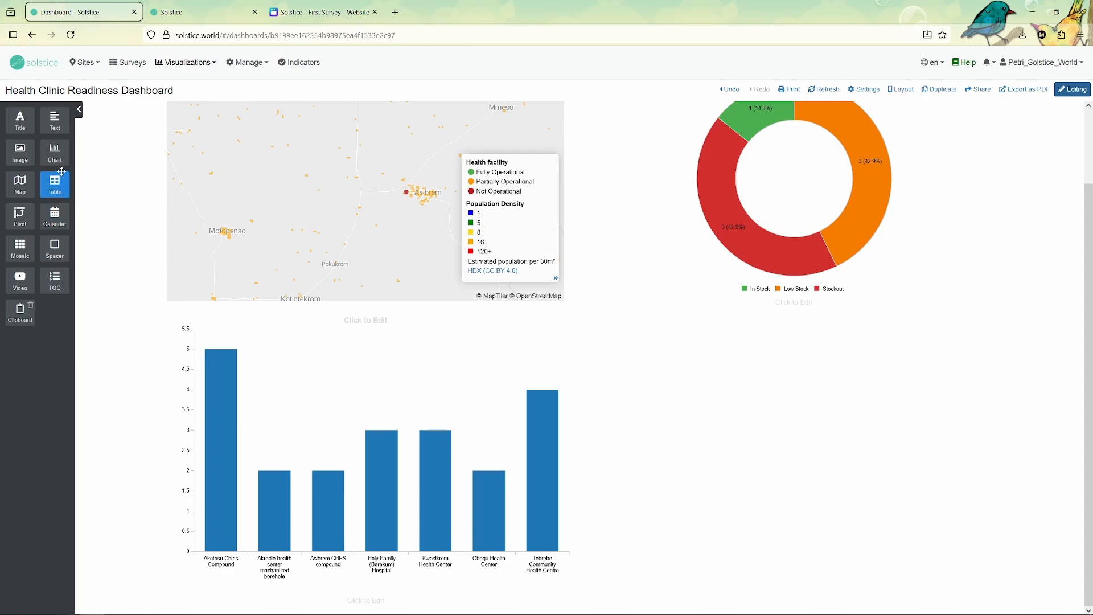
- Add a table beside the bar chart with Health Clinic Readiness Checklist as its data source, showing all survey responses
left_click_drag(48, 171, 701, 315)
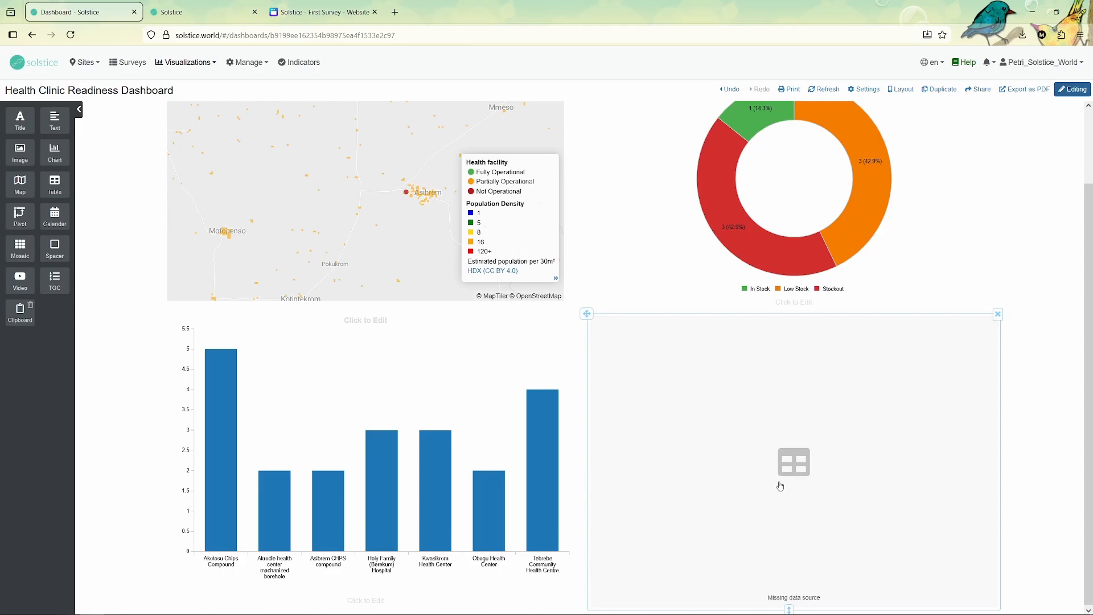
left_click(792, 463)
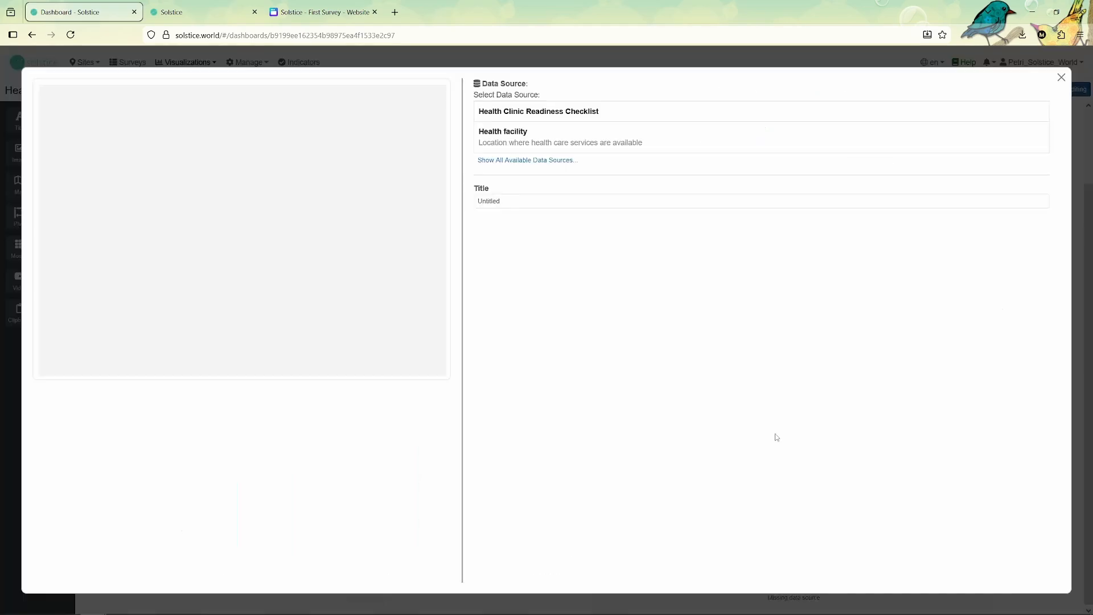
left_click(523, 114)
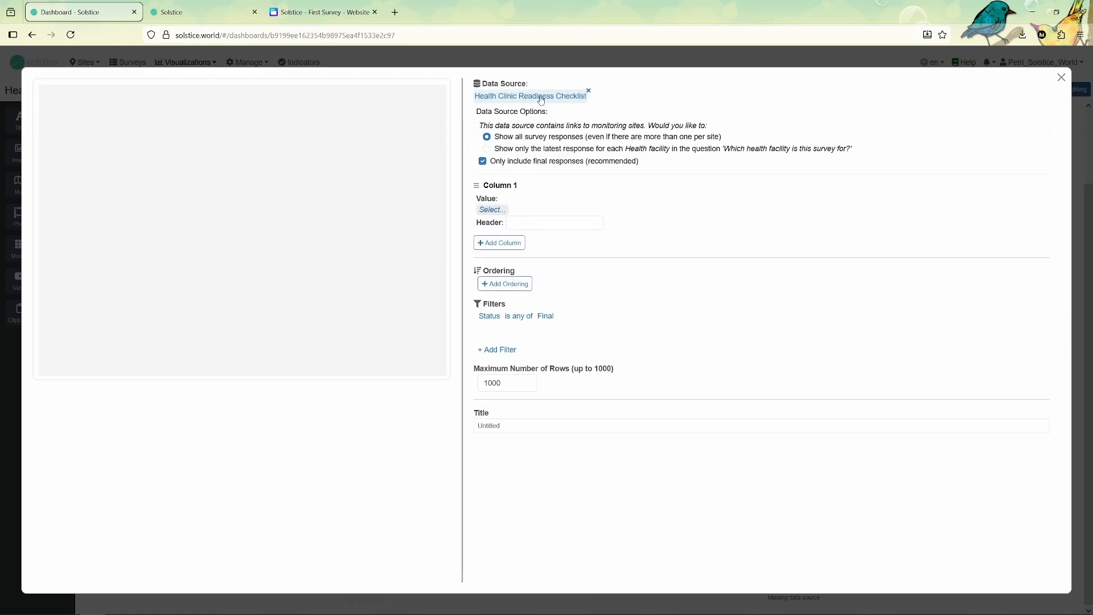
left_click(533, 149)
left_click(563, 136)
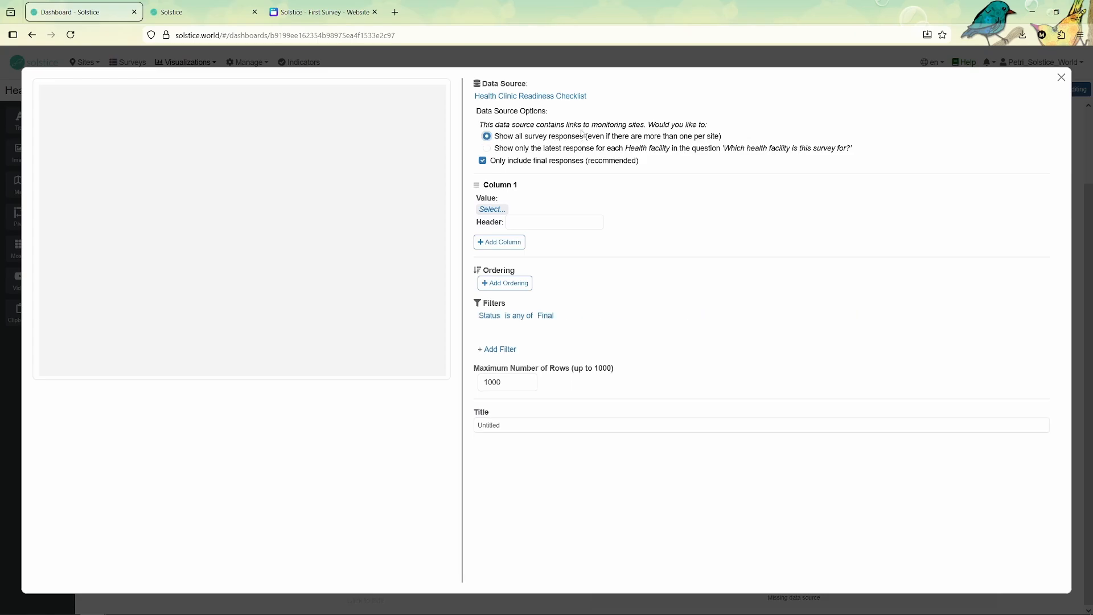
- Set the table's first column to the Name of the surveyed health facility from the Intro section
left_click(503, 211)
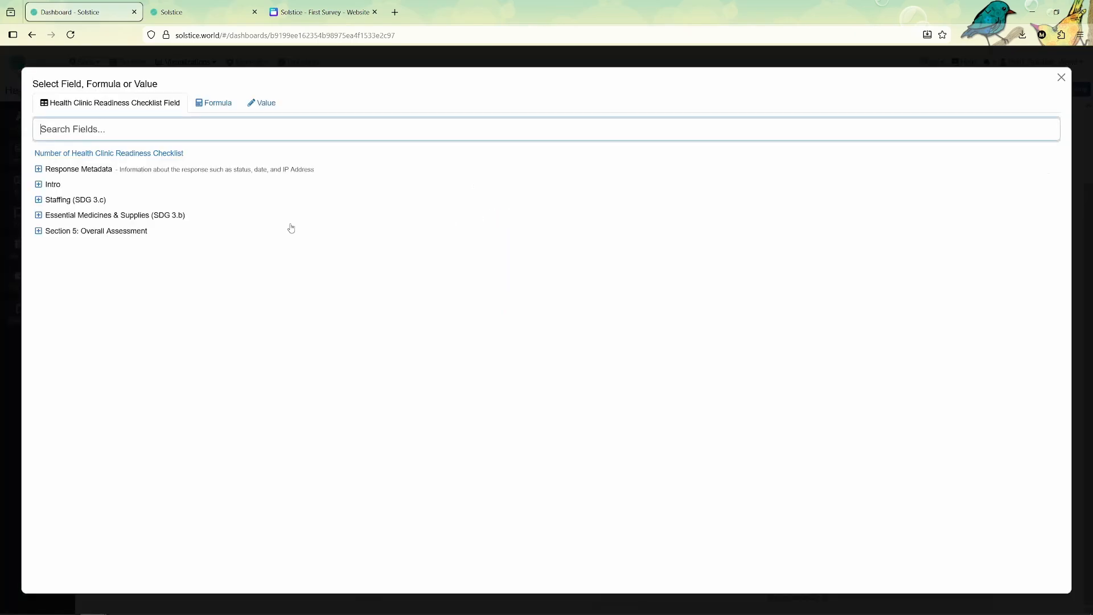
left_click(38, 185)
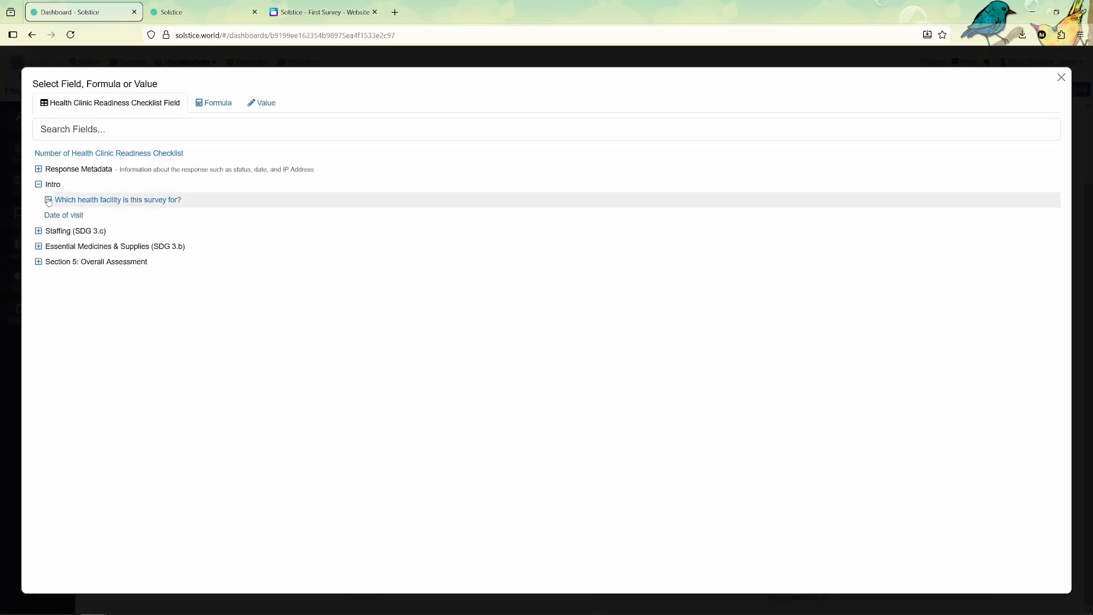
left_click(48, 200)
left_click(57, 216)
- Add a second table column showing the Date of visit
left_click(499, 263)
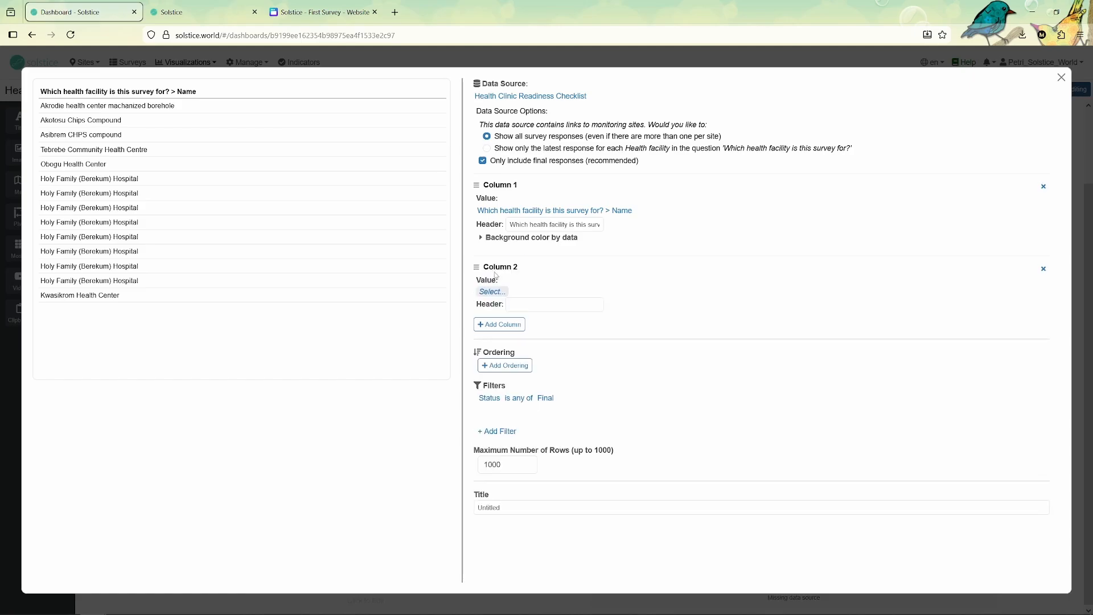
left_click(492, 291)
left_click(39, 183)
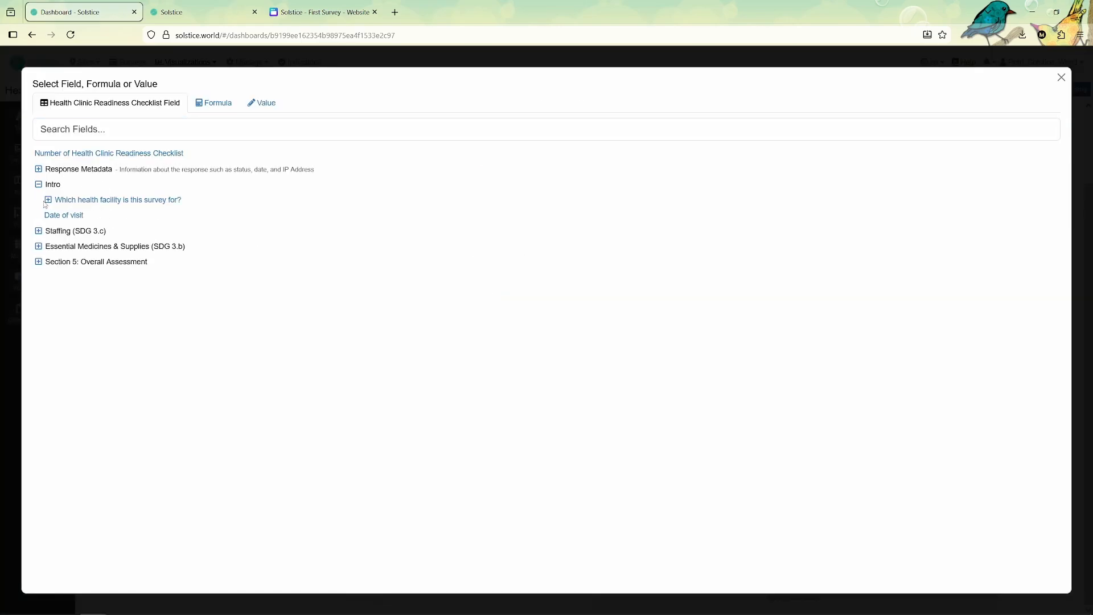
left_click(54, 215)
- Add a third table column showing the overall readiness level question from Section 5: Overall Assessment
left_click(486, 371)
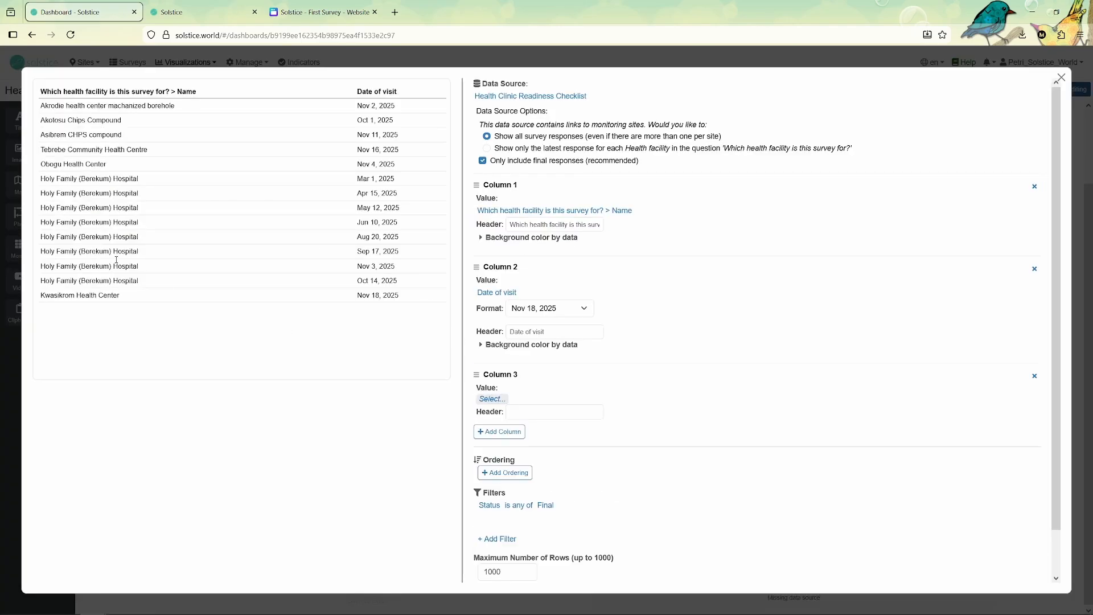
left_click(491, 401)
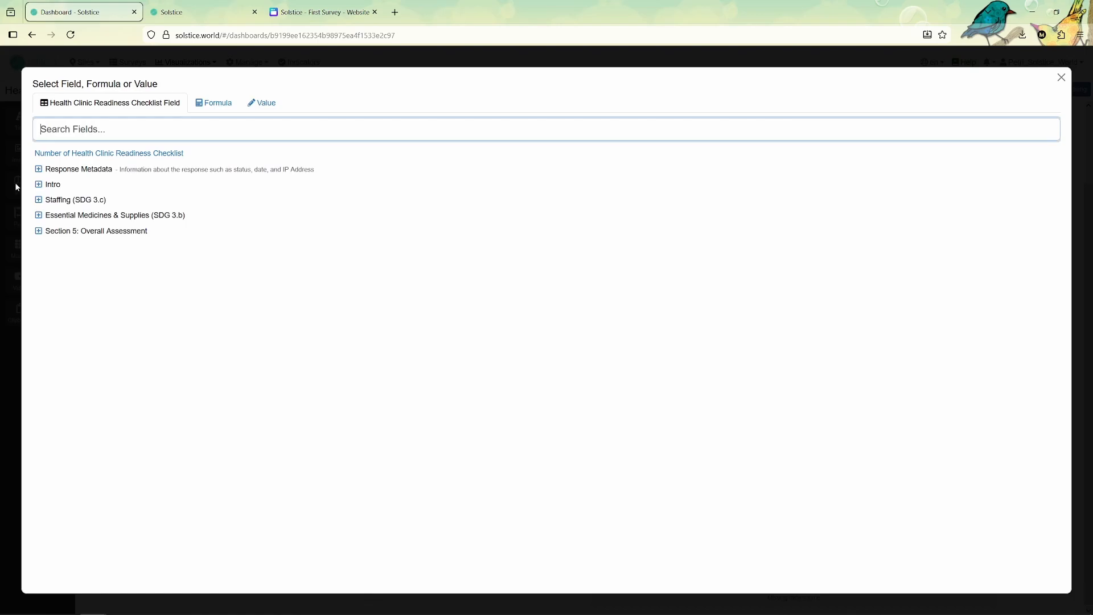
left_click(38, 230)
left_click(61, 249)
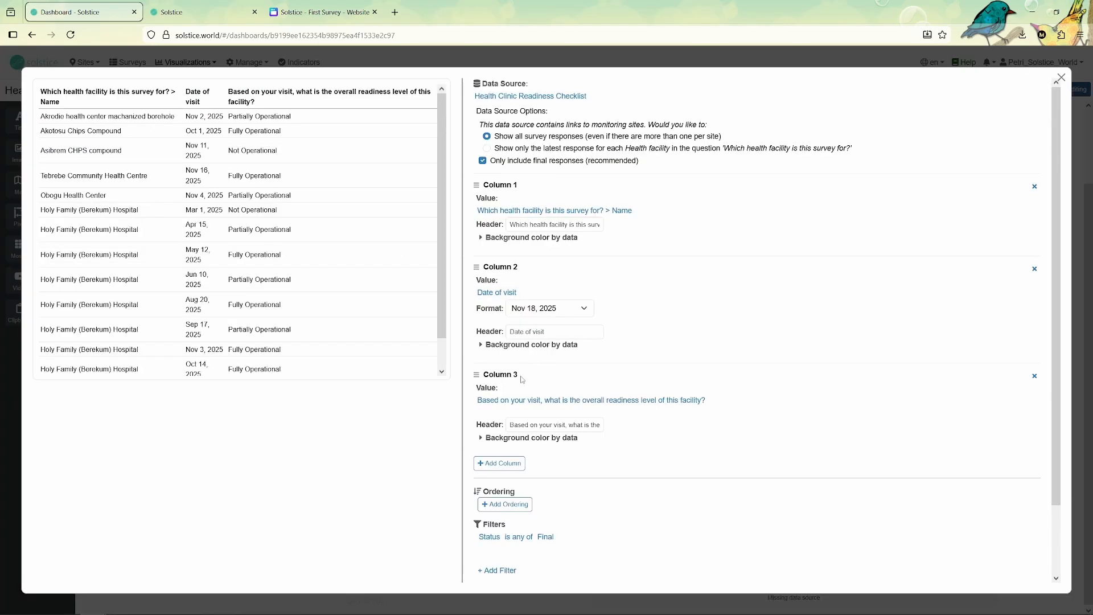
- Add an ordering that sorts the table by the surveyed health facility's Name
scroll(302, 162, "down", 1)
scroll(553, 335, "down", 2)
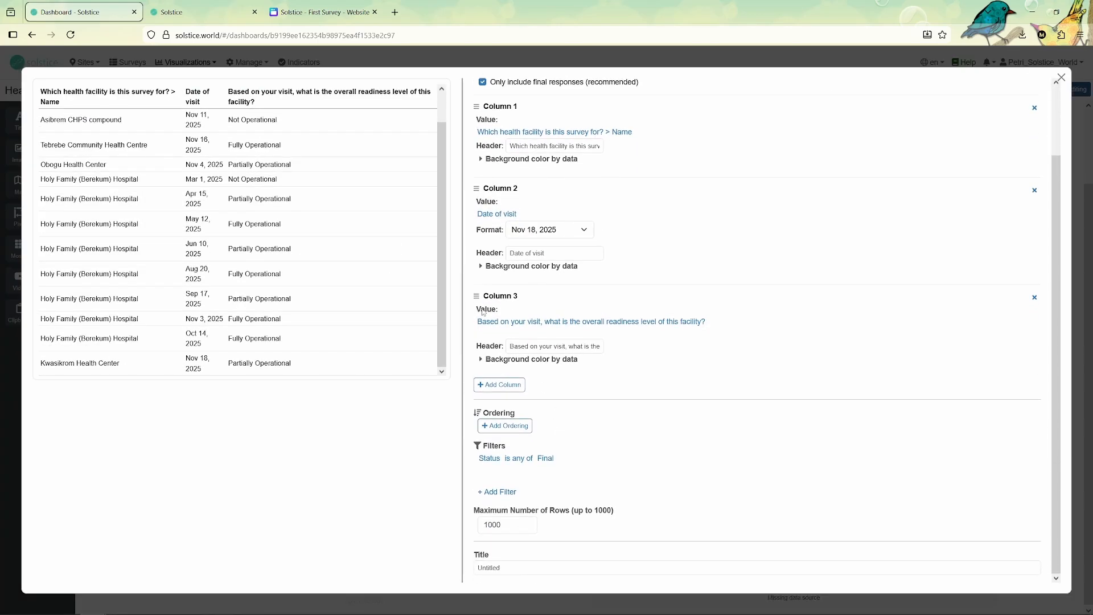
left_click(515, 425)
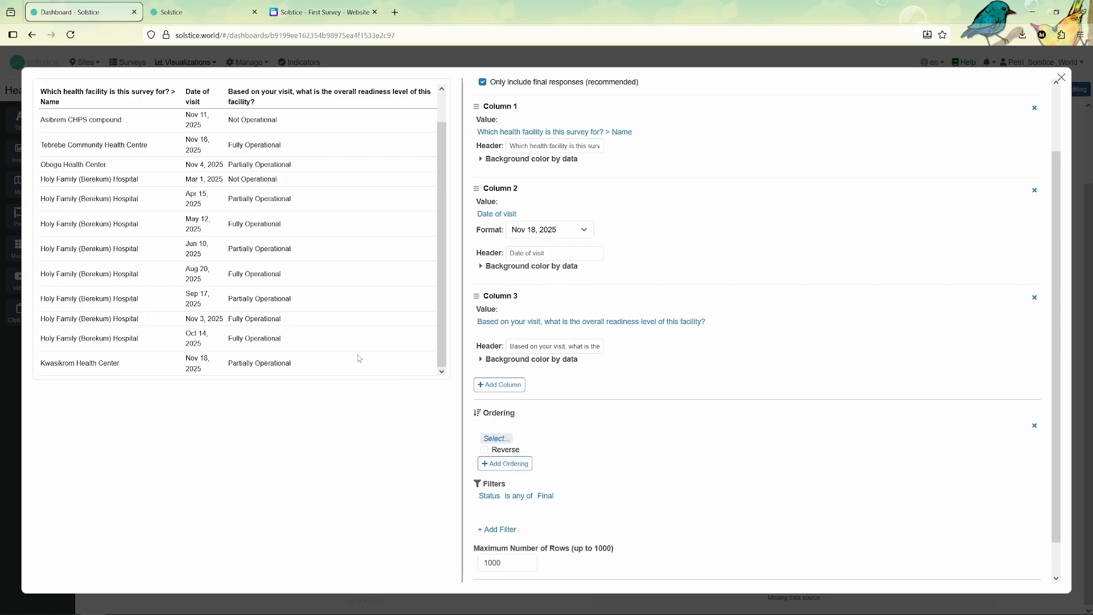
left_click(486, 443)
left_click(38, 184)
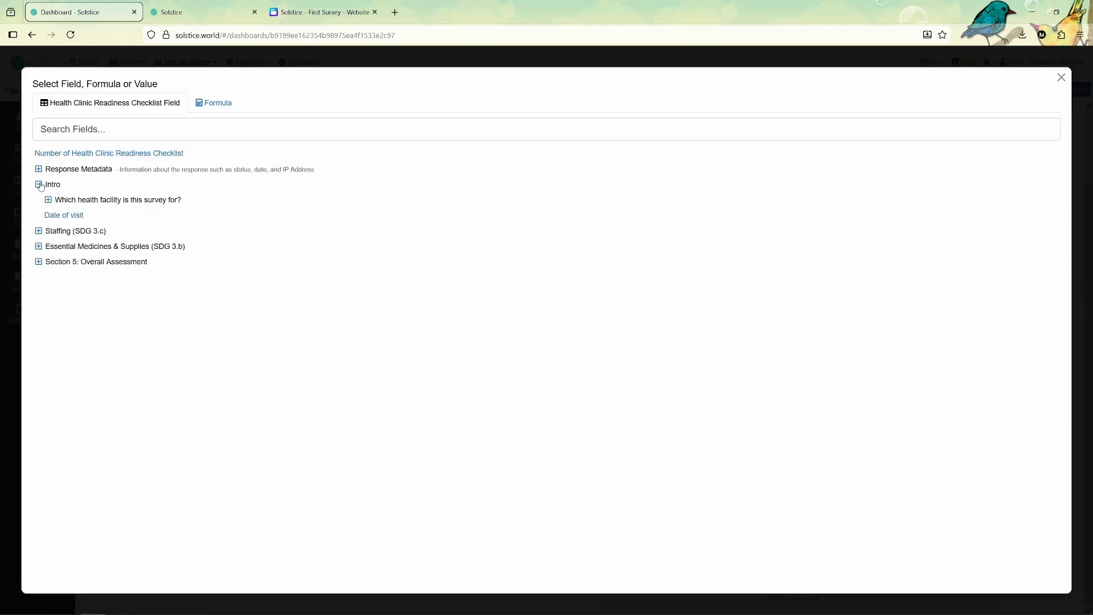
left_click(48, 199)
left_click(88, 222)
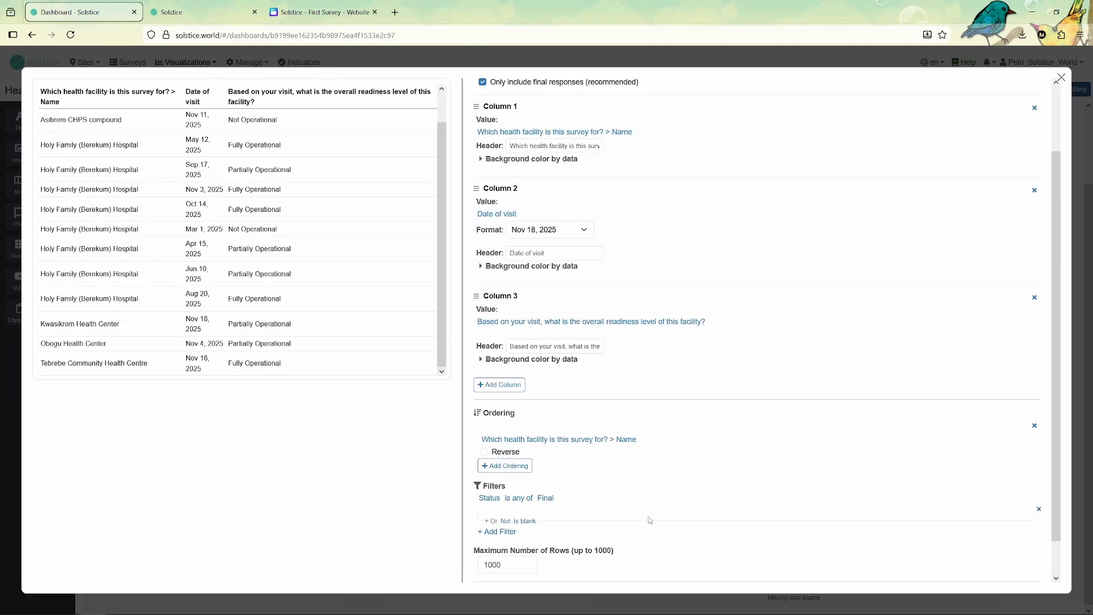
- Add a second ordering that sorts the table by Date of visit
left_click(502, 463)
left_click(497, 479)
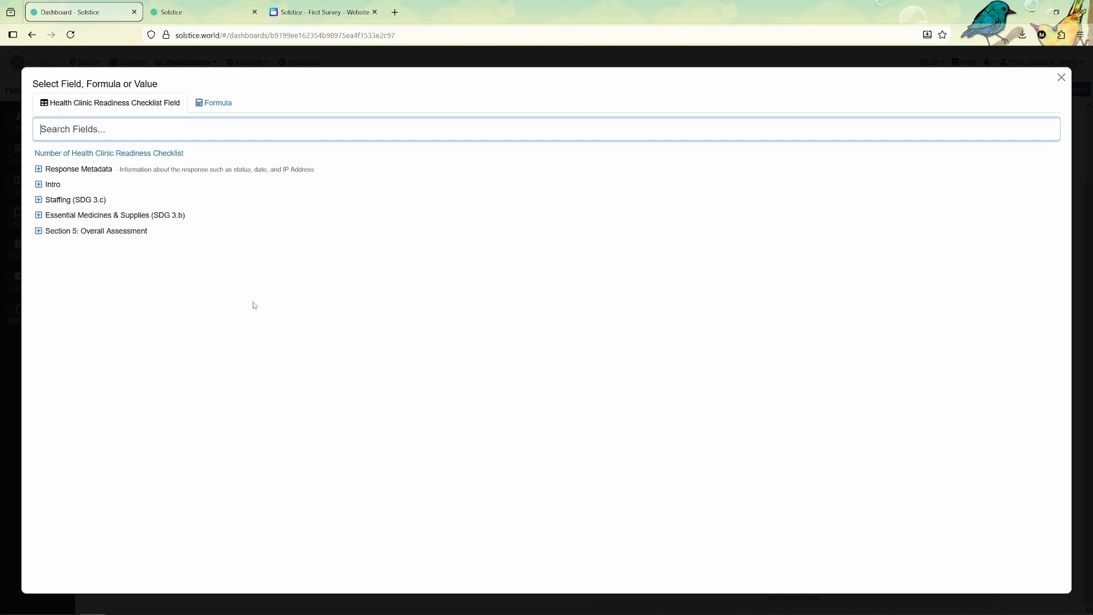
left_click(38, 183)
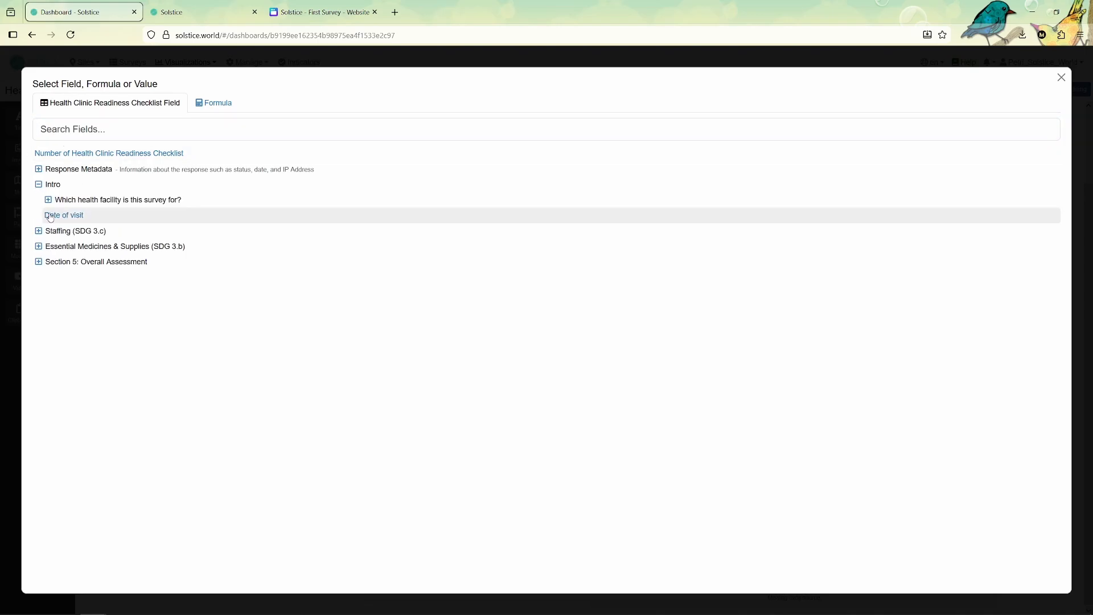
left_click(57, 214)
scroll(208, 161, "up", 1)
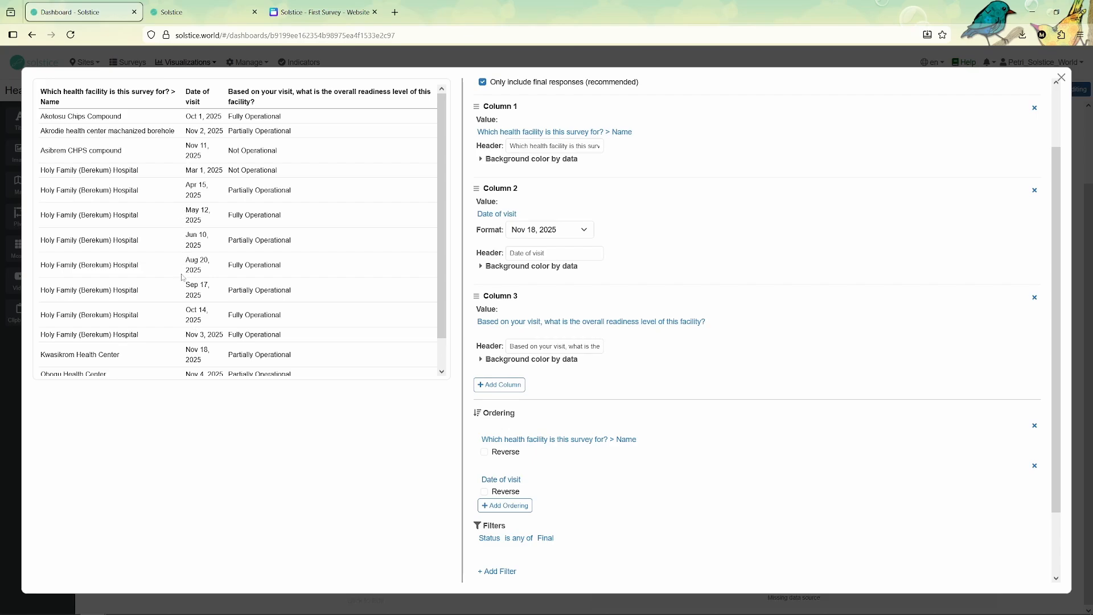
- Color the third column's background by the overall readiness level answer from Section 5: Overall Assessment
scroll(538, 308, "down", 1)
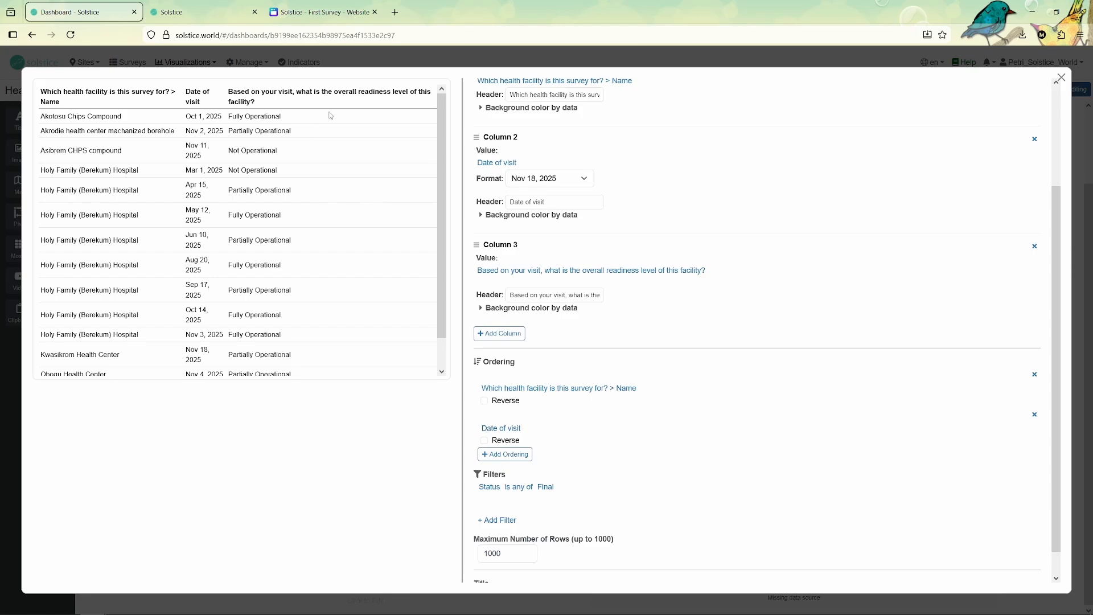
left_click(492, 314)
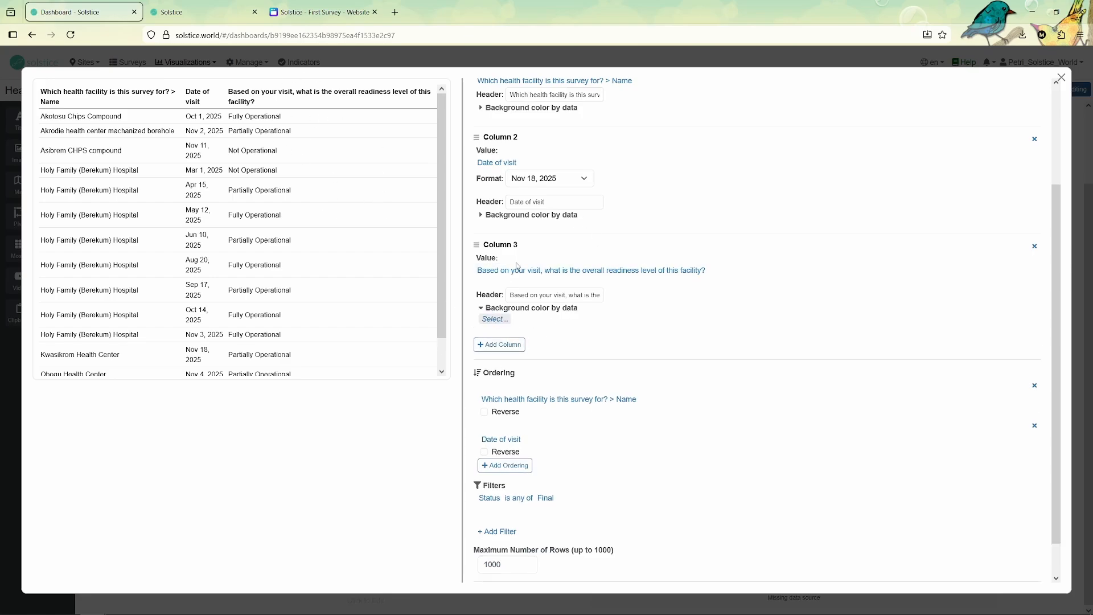
left_click(492, 320)
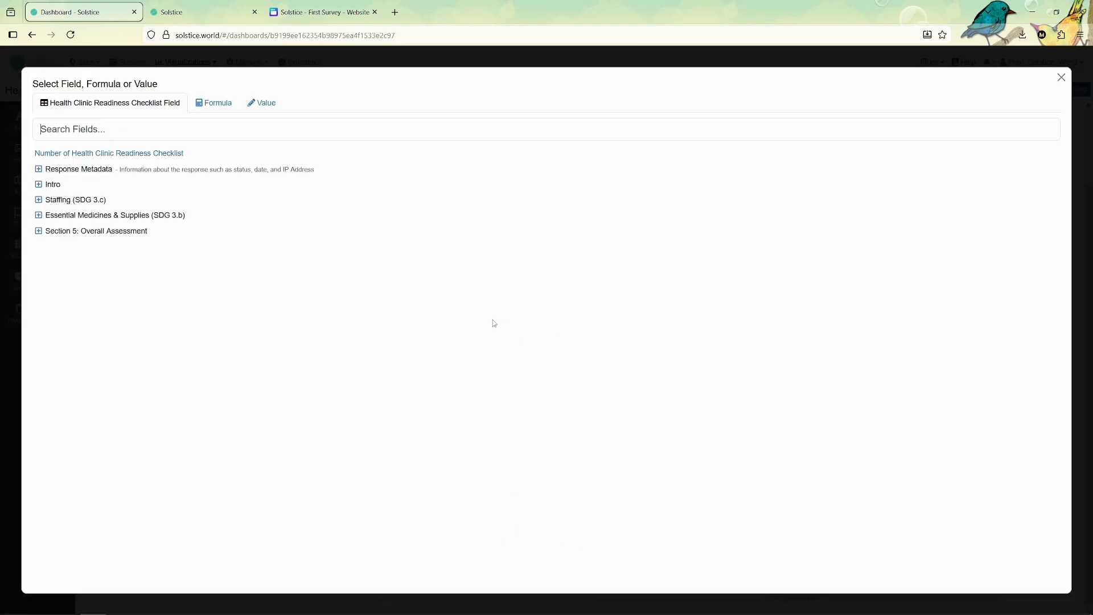
left_click(66, 232)
left_click(74, 246)
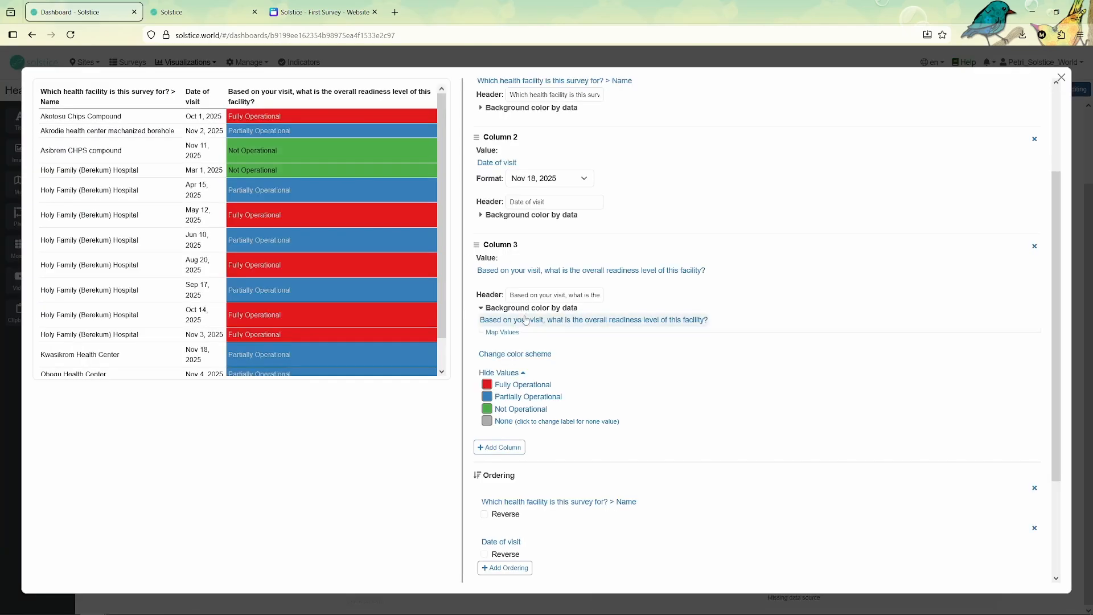
- Color the third column's Fully Operational answer light green and its Partially Operational answer orange
left_click(485, 385)
scroll(605, 483, "down", 2)
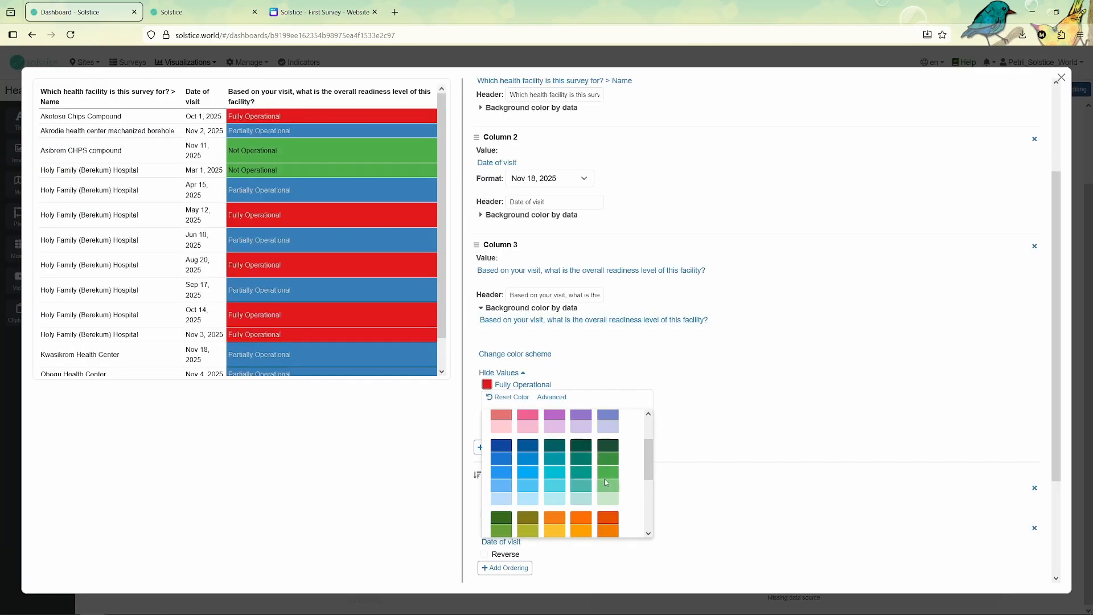
left_click(606, 483)
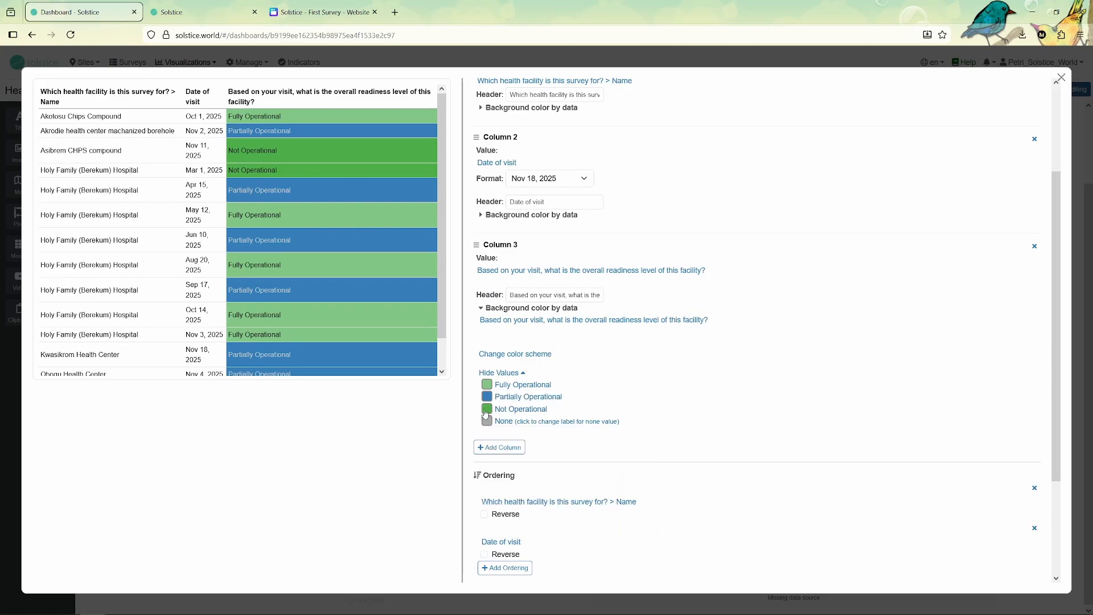
left_click(487, 397)
scroll(564, 459, "down", 3)
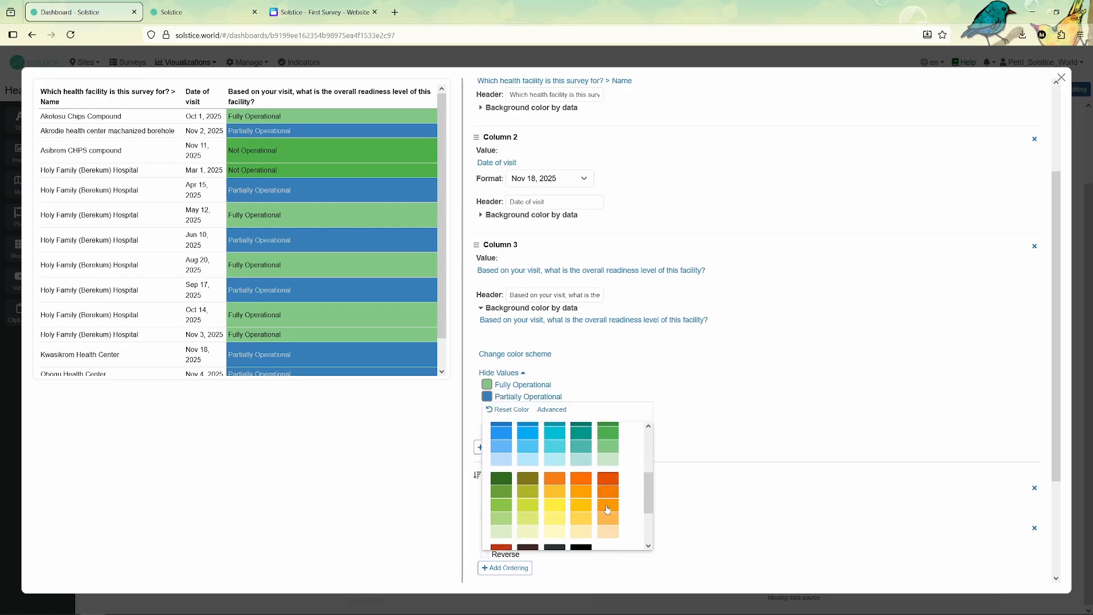
left_click(608, 505)
left_click(678, 370)
- Color the third column's Not Operational answer red and close the table's settings
left_click(487, 409)
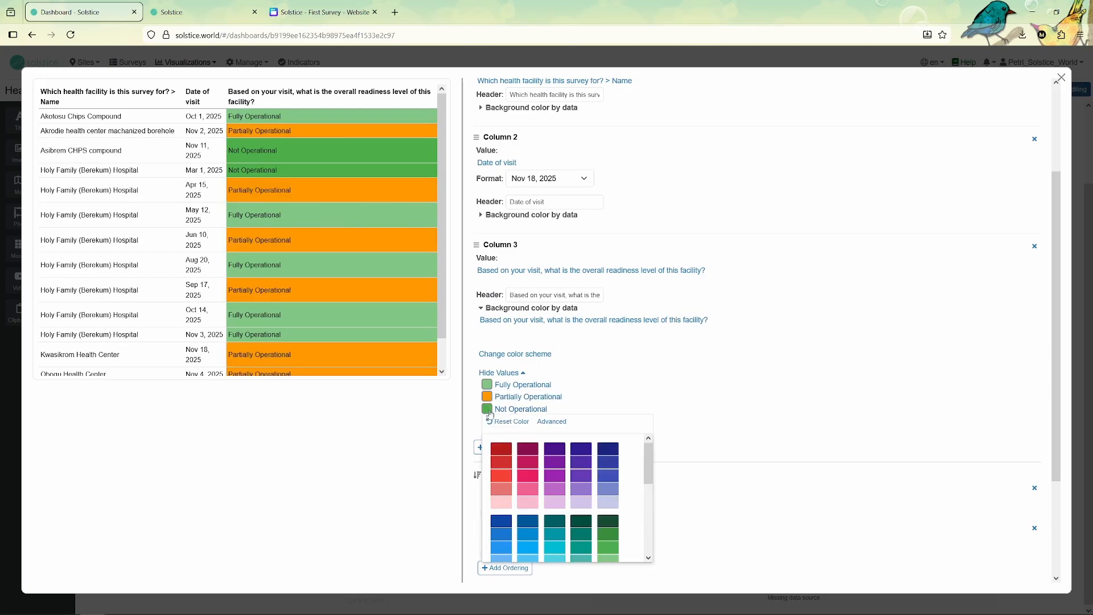
left_click(500, 462)
left_click(635, 345)
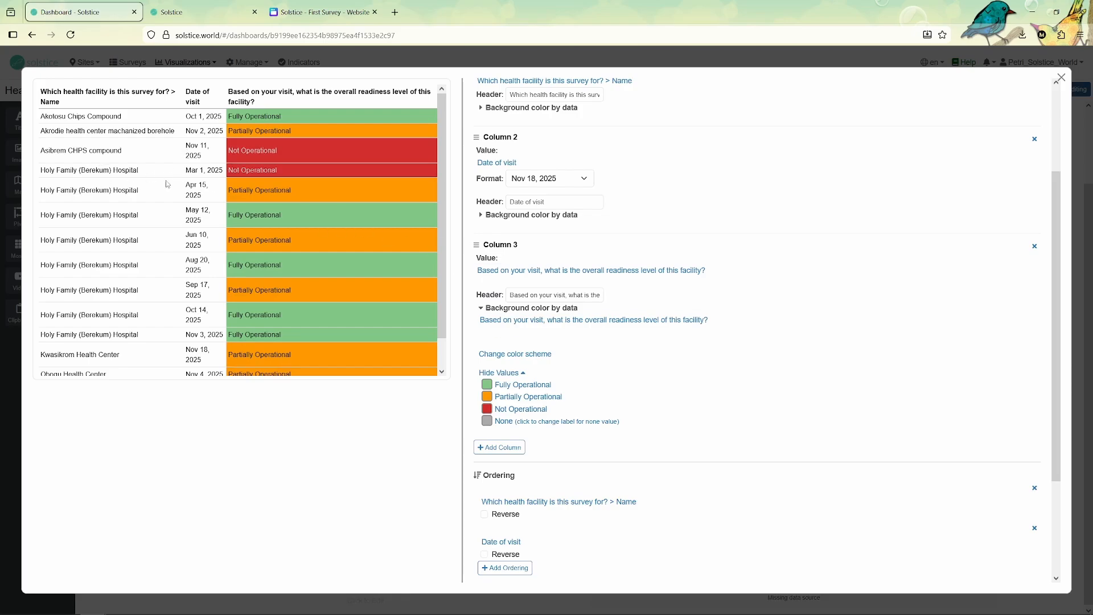
scroll(626, 273, "down", 3)
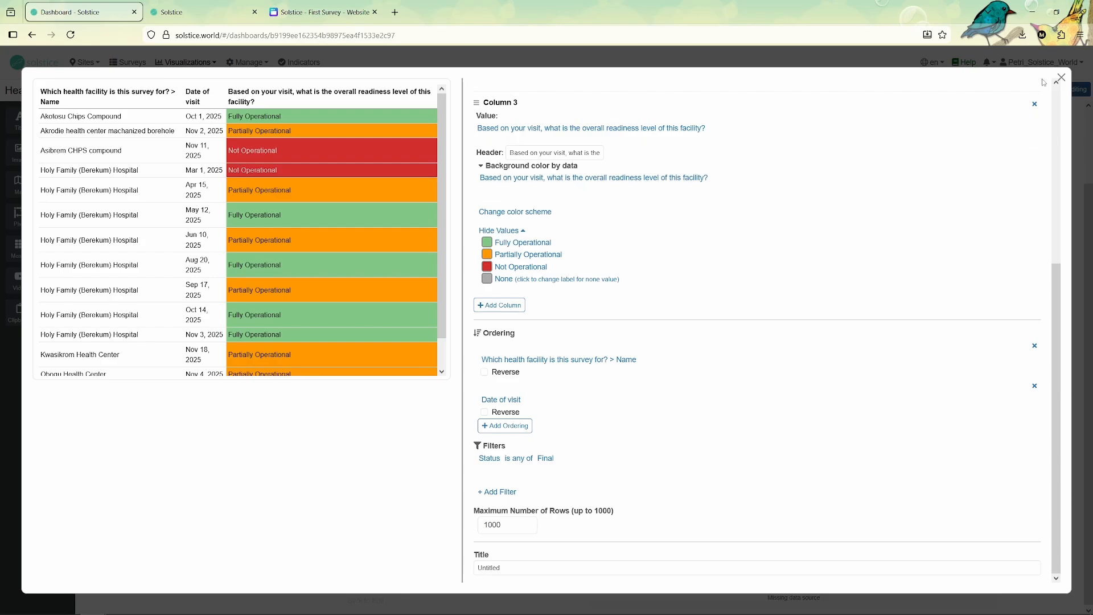
left_click(1060, 78)
- Add a quick filter in the dashboard settings with Health Clinic Readiness Checklist as its data source
scroll(775, 439, "down", 2)
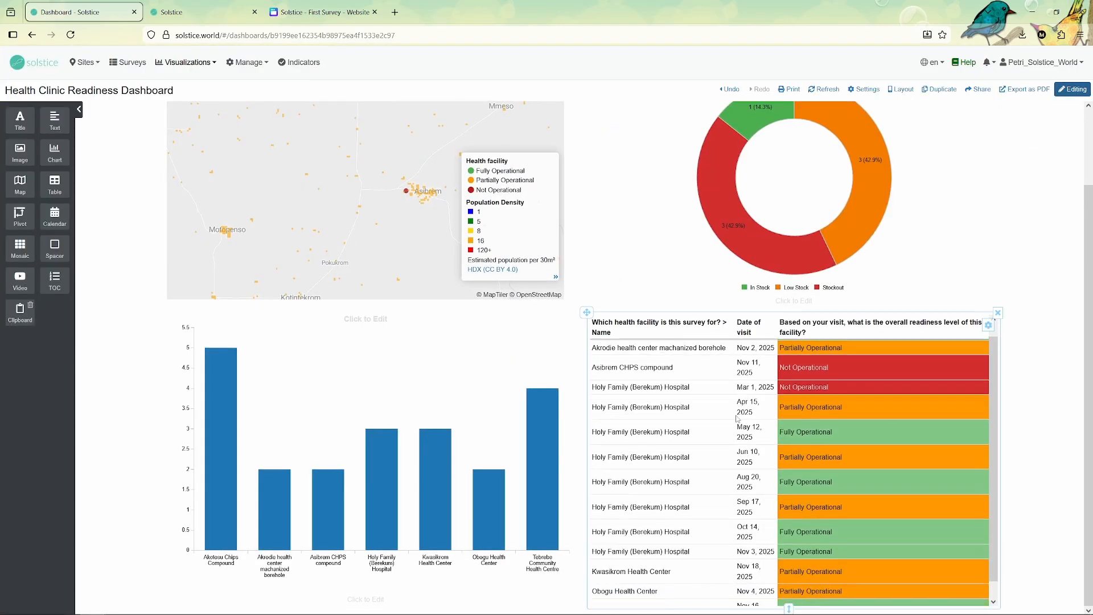
scroll(729, 394, "up", 2)
scroll(715, 264, "up", 3)
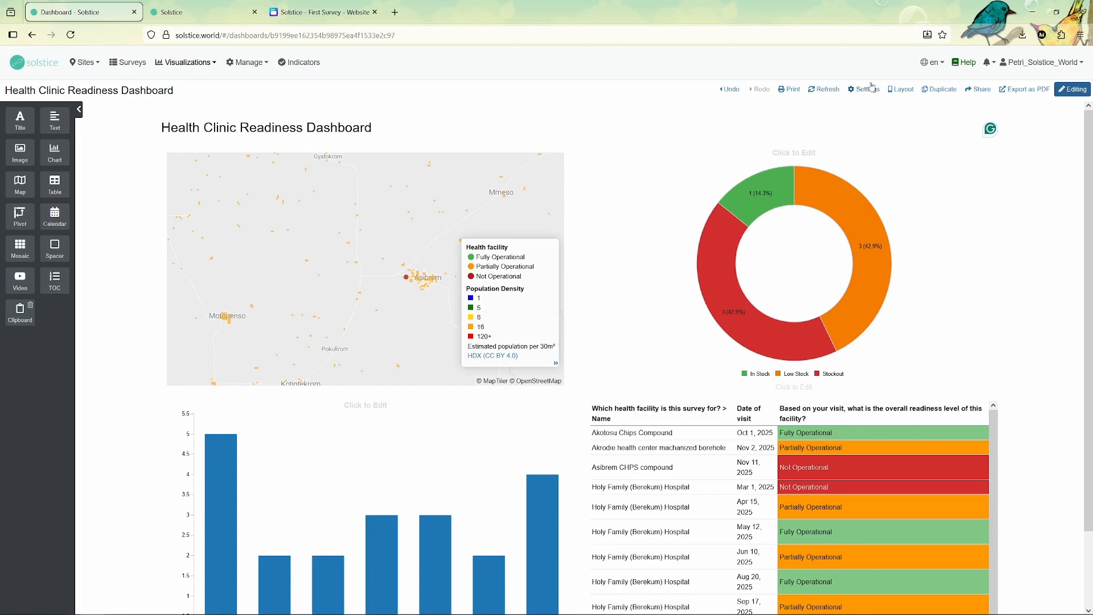
left_click(865, 89)
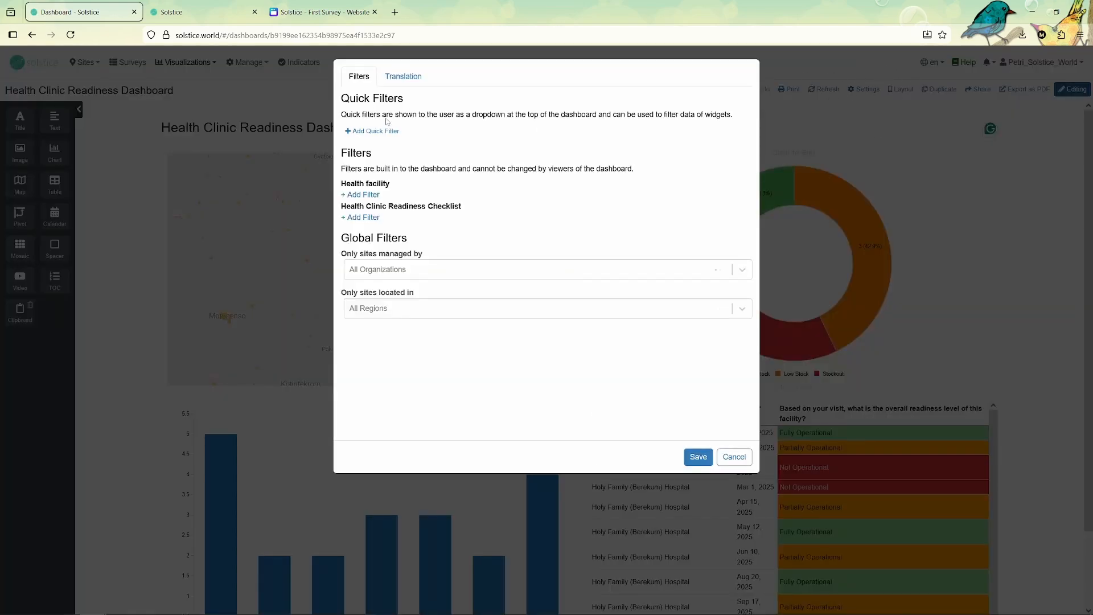
left_click_drag(357, 118, 742, 125)
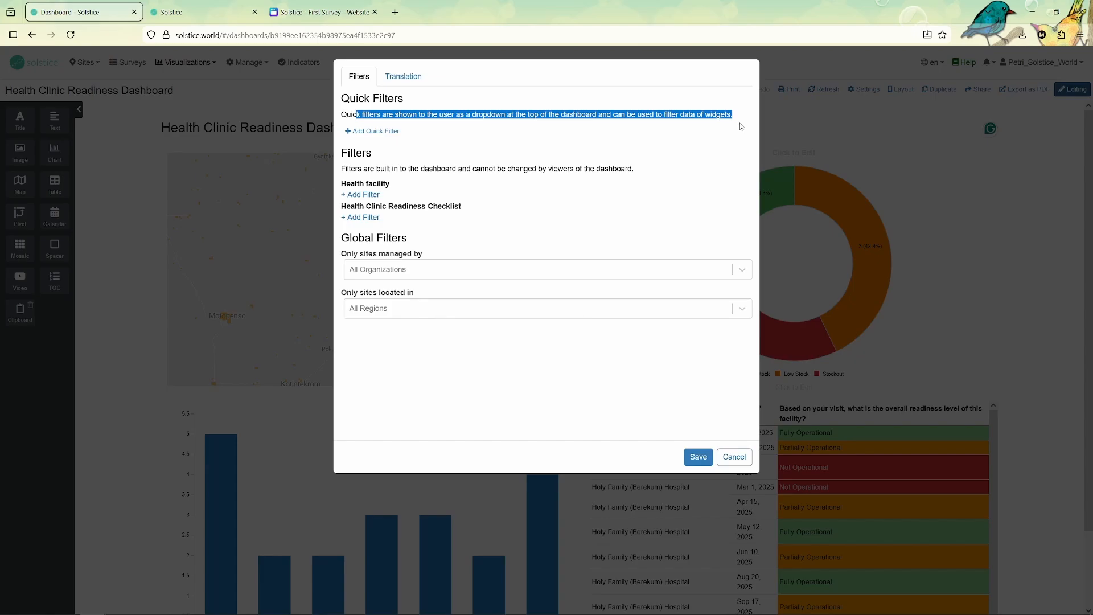
left_click(476, 111)
left_click(371, 131)
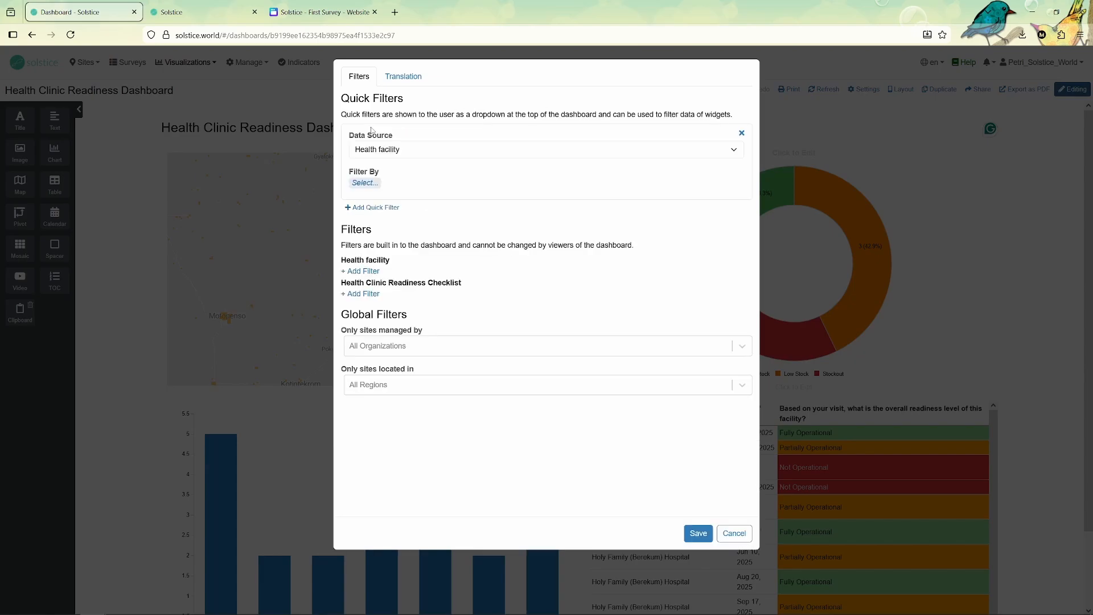
left_click(368, 153)
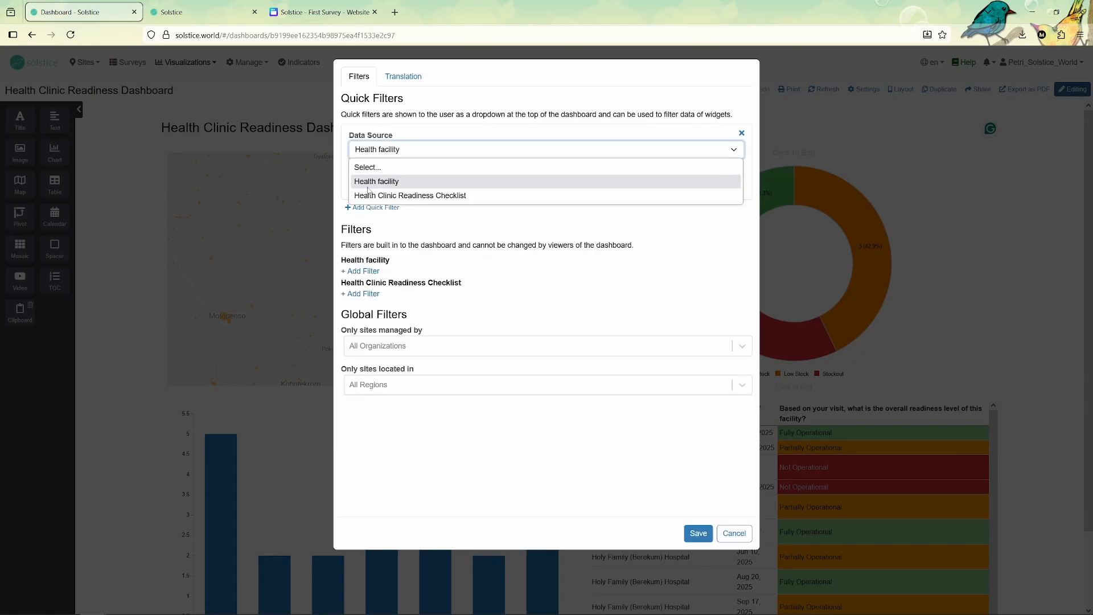
left_click(371, 195)
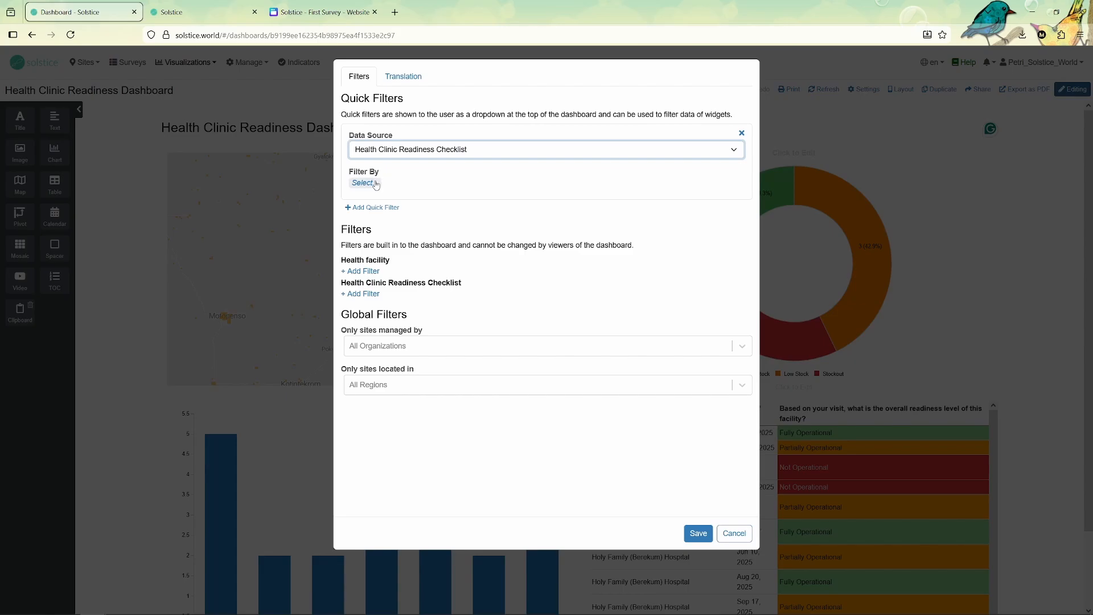
- Make the quick filter use the surveyed health facility's Name from the Intro section and save the dashboard settings
left_click(365, 183)
left_click(39, 215)
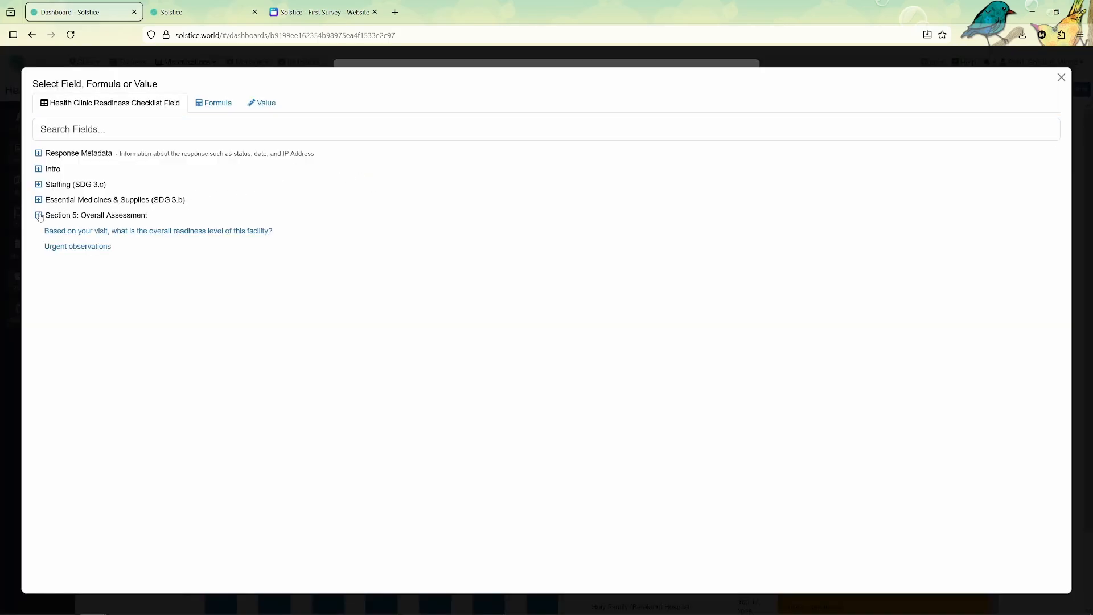
left_click(38, 169)
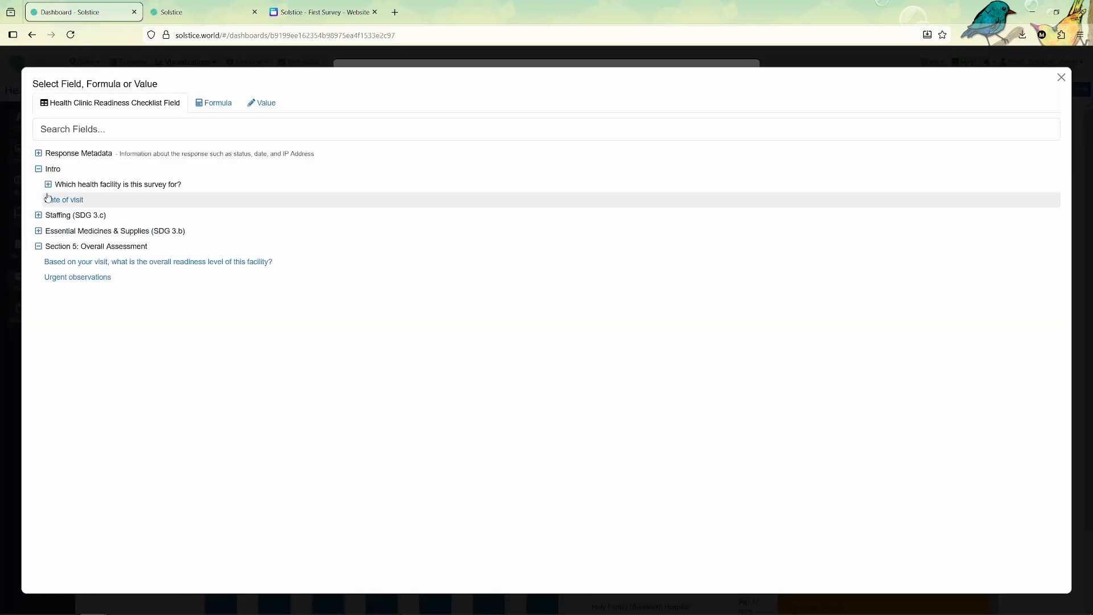
left_click(46, 183)
left_click(68, 198)
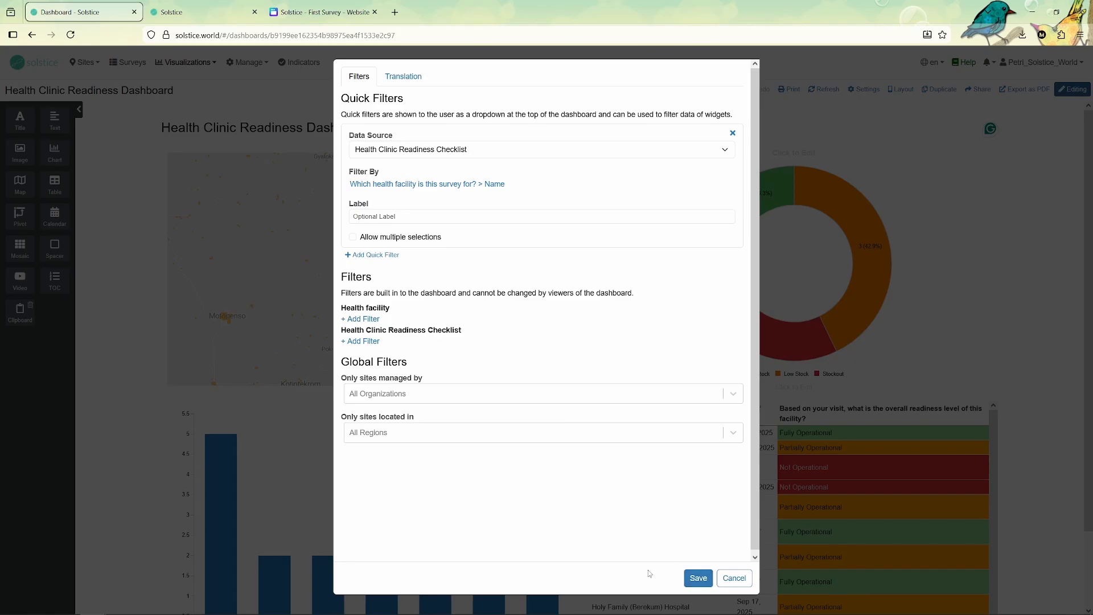
left_click(697, 577)
- Collapse the widget sidebar and try the new quick filter with Holy Family (Berekum) Hospital, checking the table
left_click(79, 136)
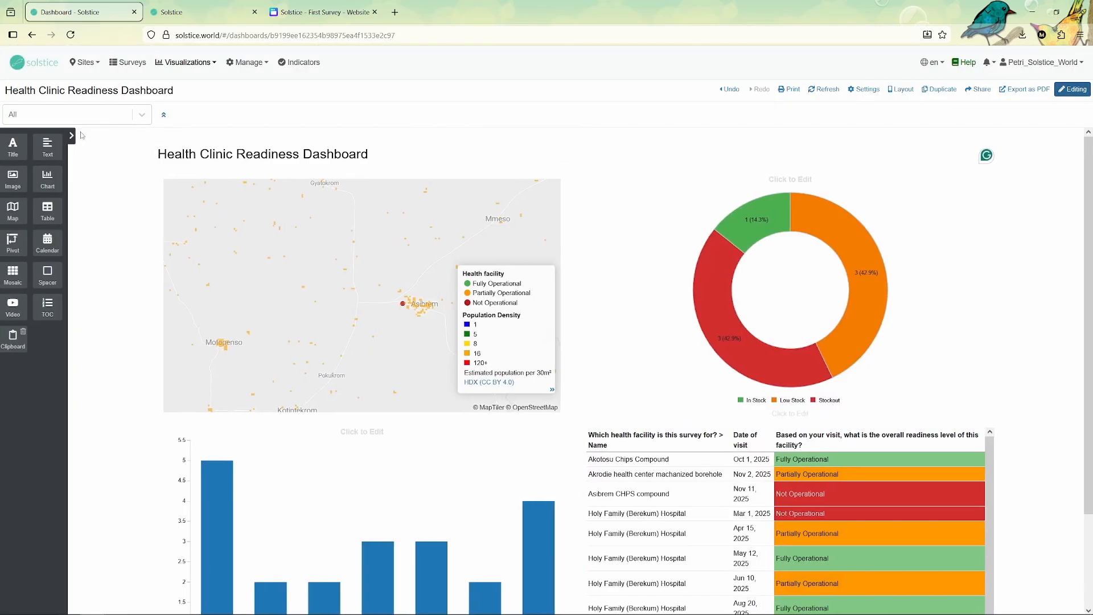
left_click(79, 116)
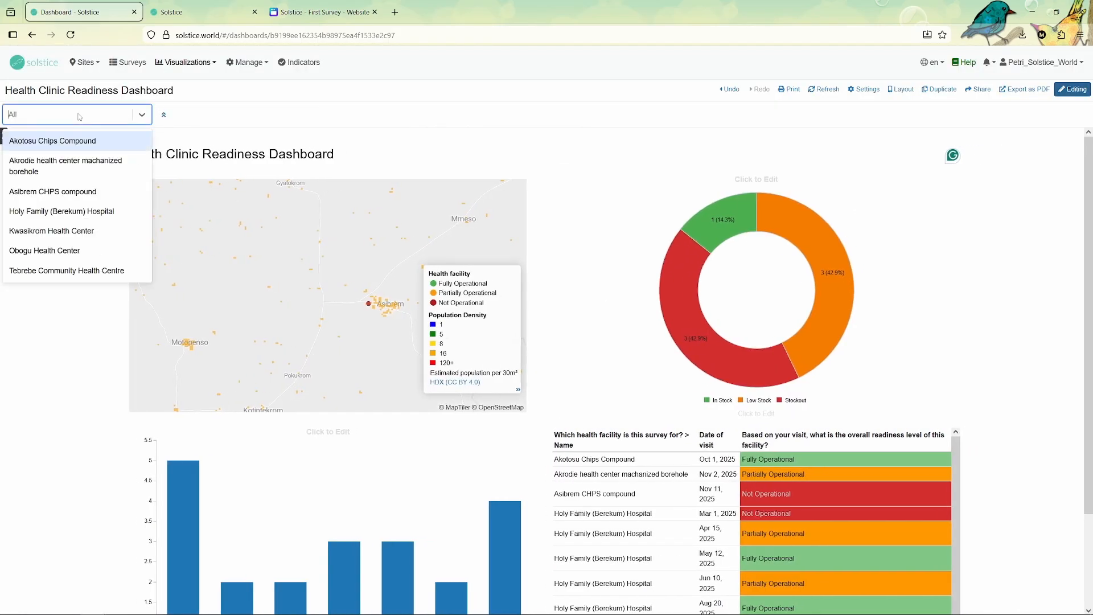
left_click(75, 213)
scroll(572, 266, "down", 2)
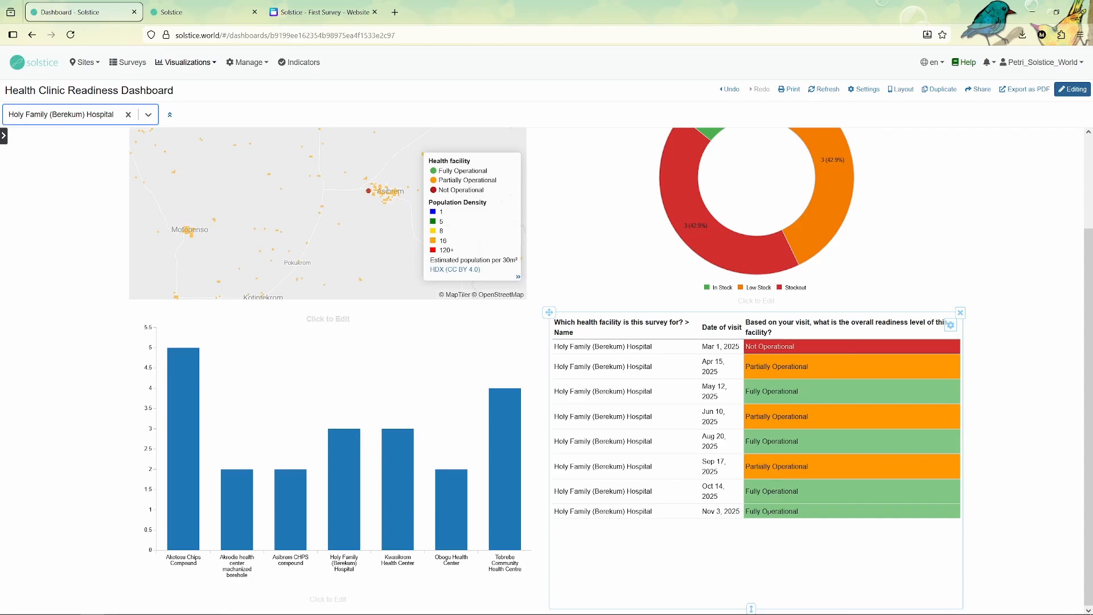
- Inspect the hospital's Oct 14, 2025 visit response from the table and reset the quick filter to All
left_click(627, 490)
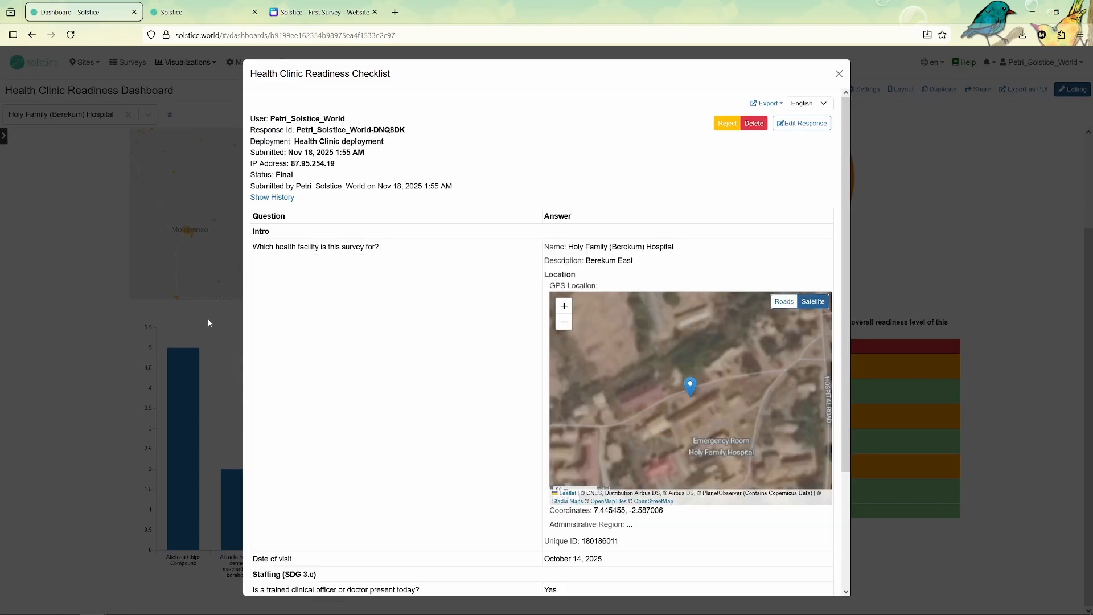
left_click(208, 319)
scroll(722, 180, "up", 2)
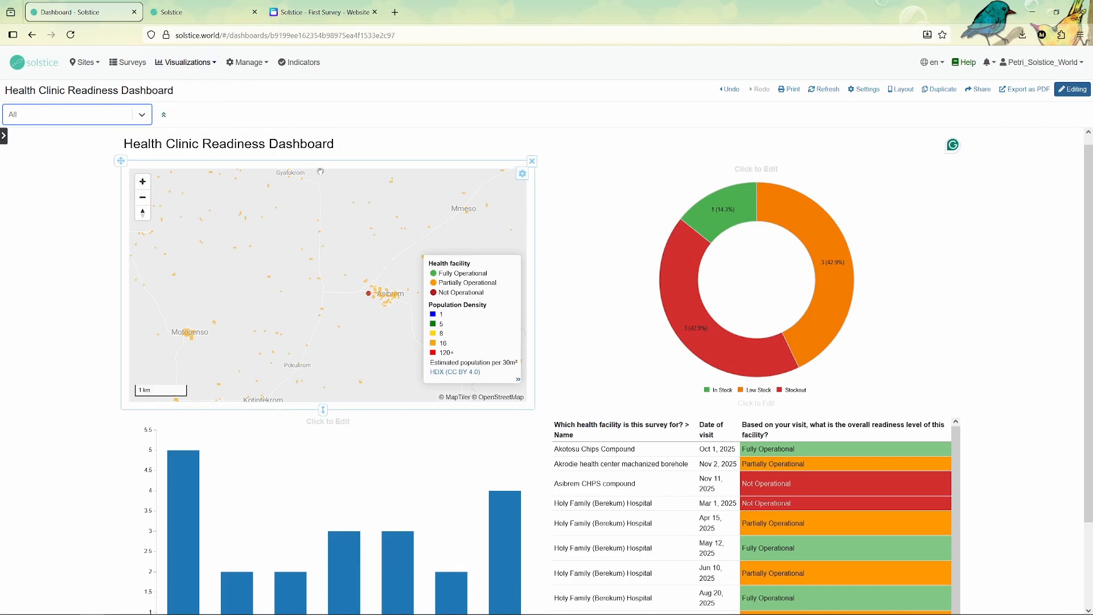
- Add a second quick filter on the Health facility data source that filters by Name
left_click(864, 89)
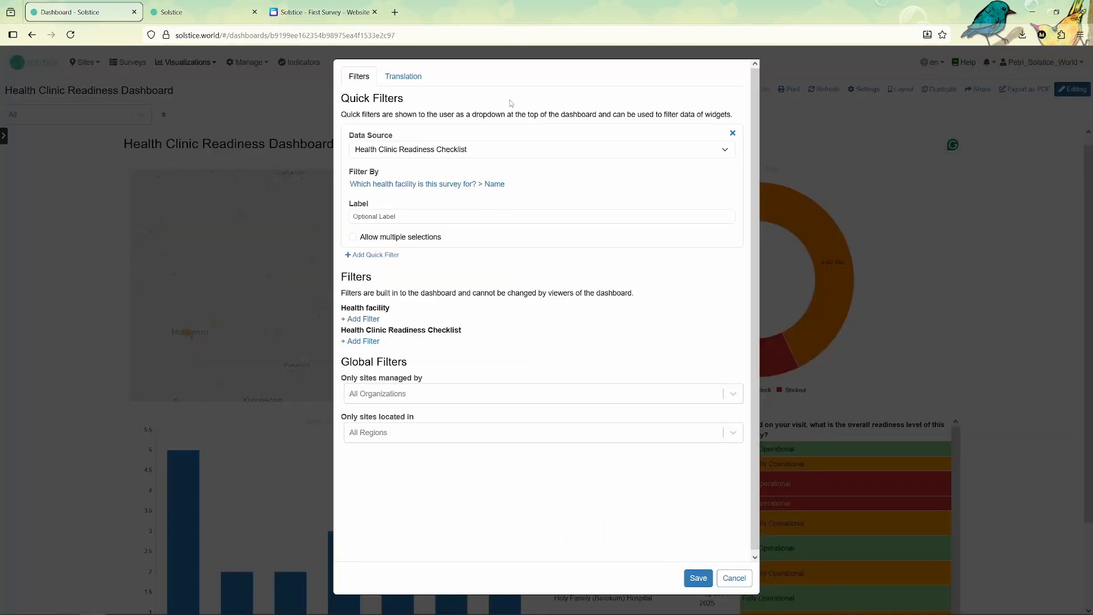
left_click(385, 256)
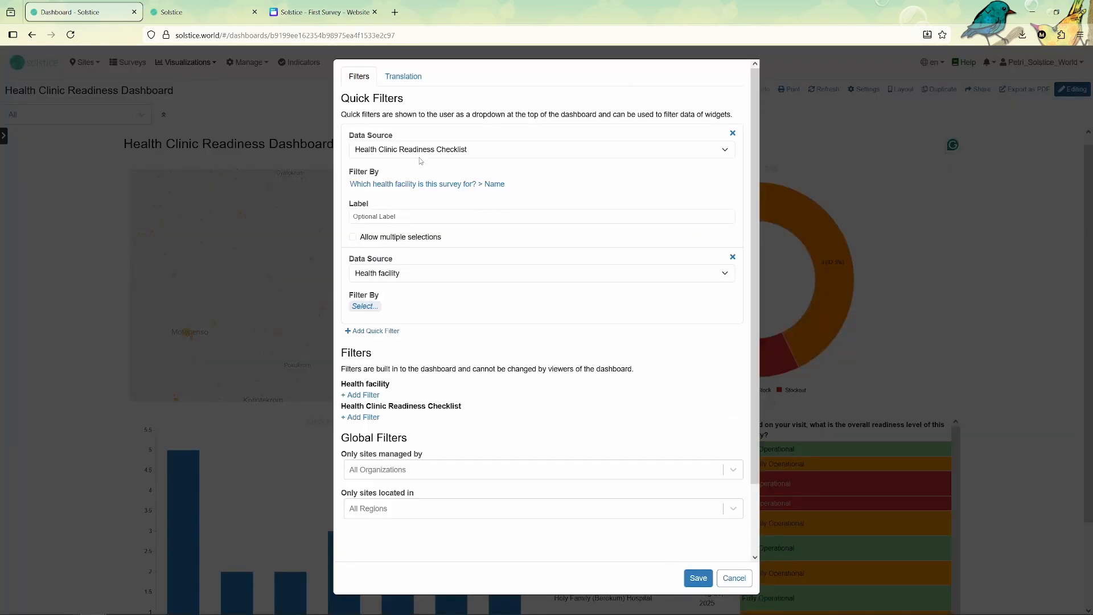
left_click(365, 306)
left_click(91, 152)
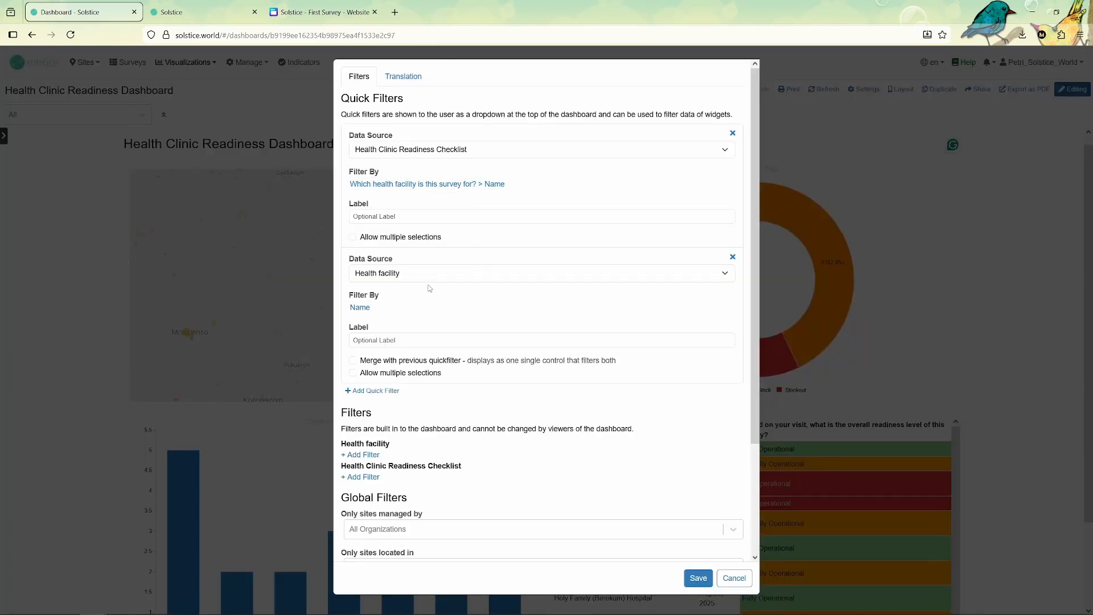
- Merge the second quick filter with the previous one, label the first one "Health facility" and save the settings
left_click(390, 362)
left_click(379, 217)
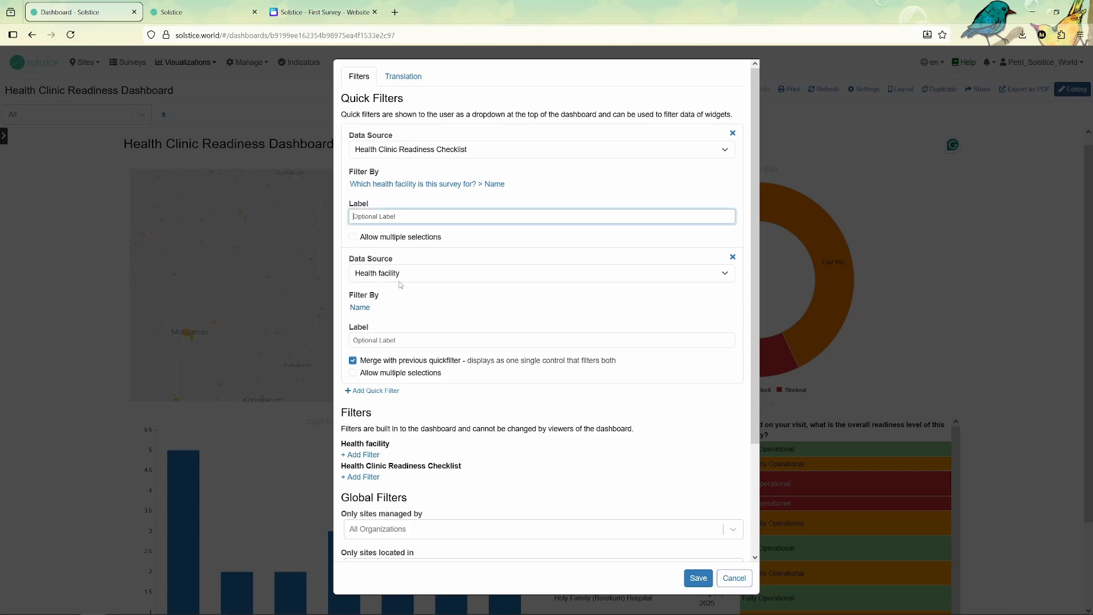
type("Health facility")
left_click(707, 583)
- Filter the whole dashboard to Holy Family (Berekum) Hospital with the merged Health facility quick filter
left_click(103, 110)
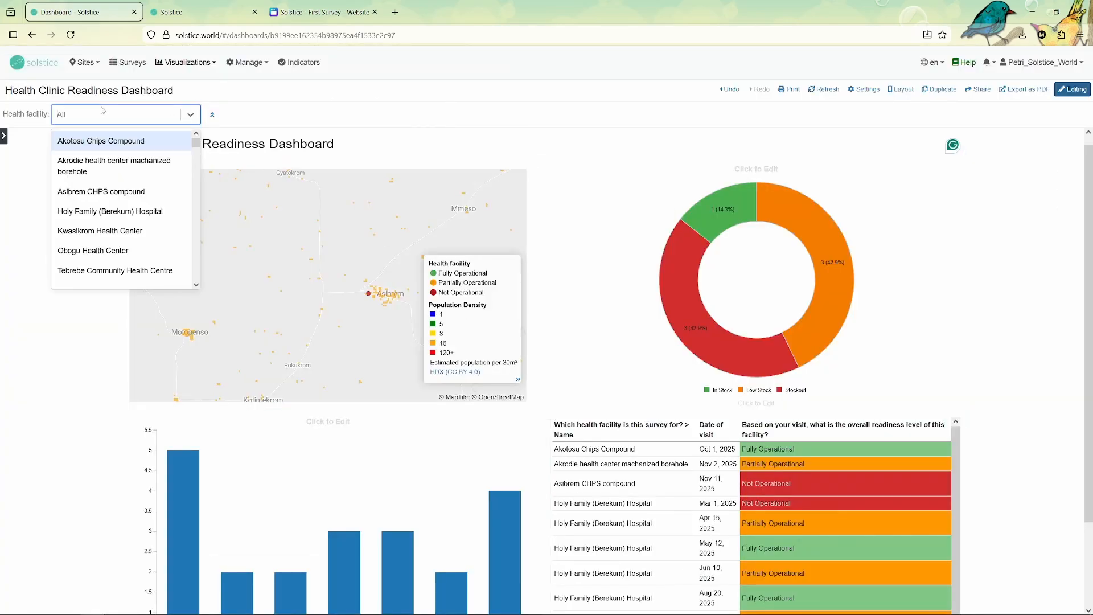
scroll(105, 189, "down", 3)
scroll(105, 189, "up", 3)
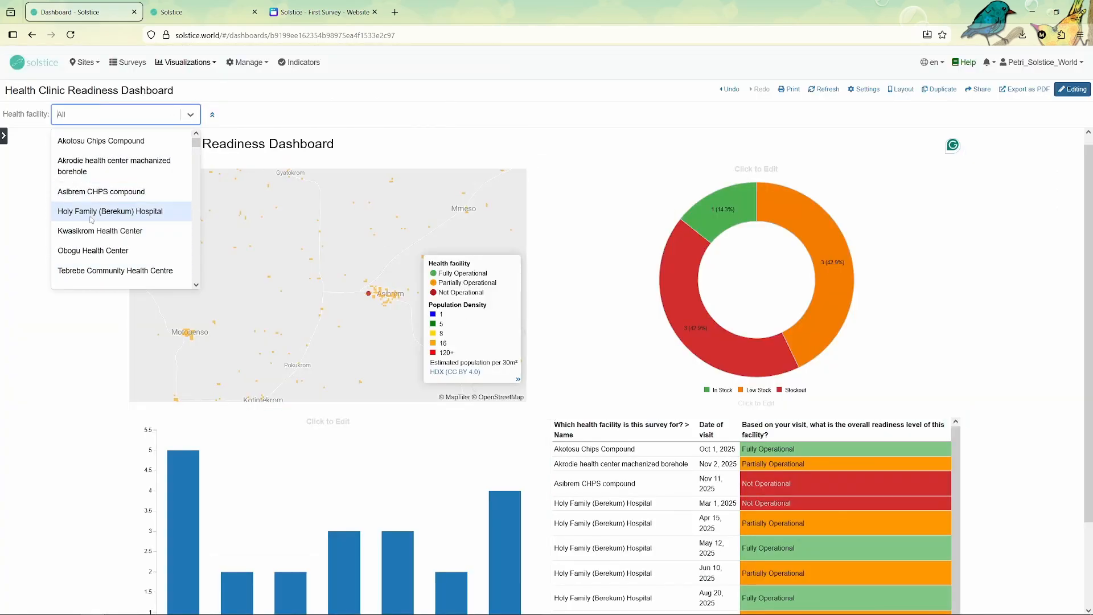
left_click(94, 212)
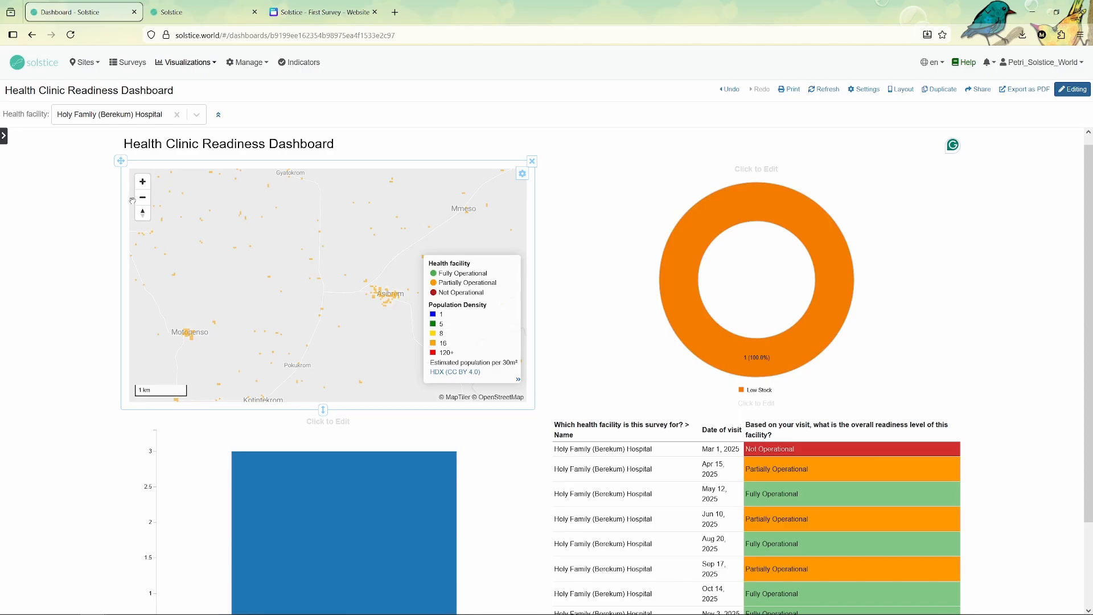
- Zoom out and pan the facility map to find the filtered hospital's marker near Berekum
left_click(143, 199)
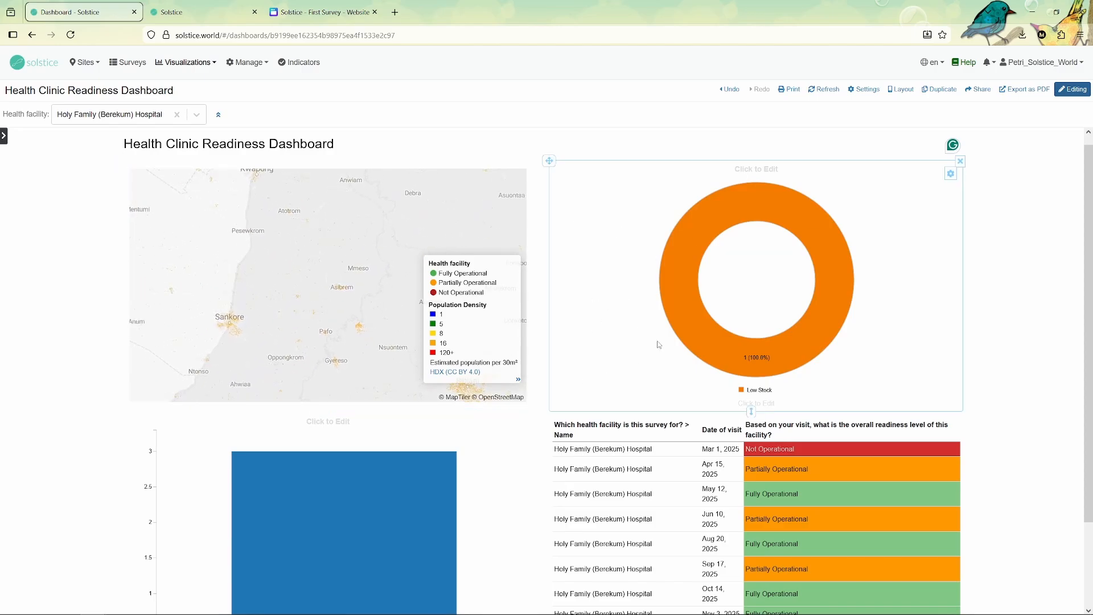
mouse_move(339, 546)
left_click(143, 199)
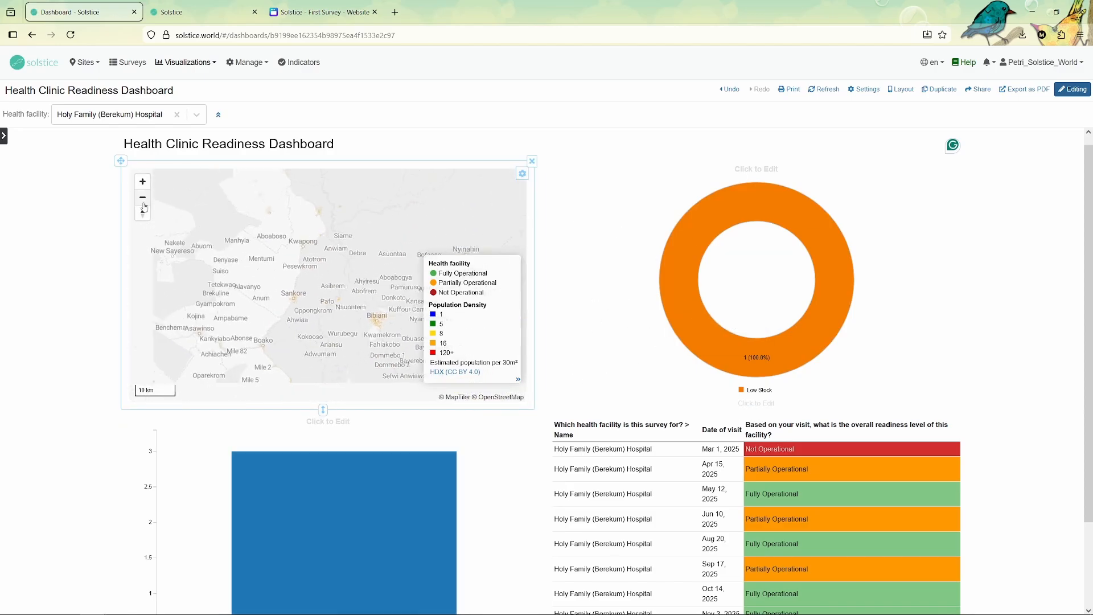
left_click(143, 201)
mouse_move(327, 216)
left_mouse_down()
mouse_move(274, 219)
mouse_move(299, 313)
left_mouse_up()
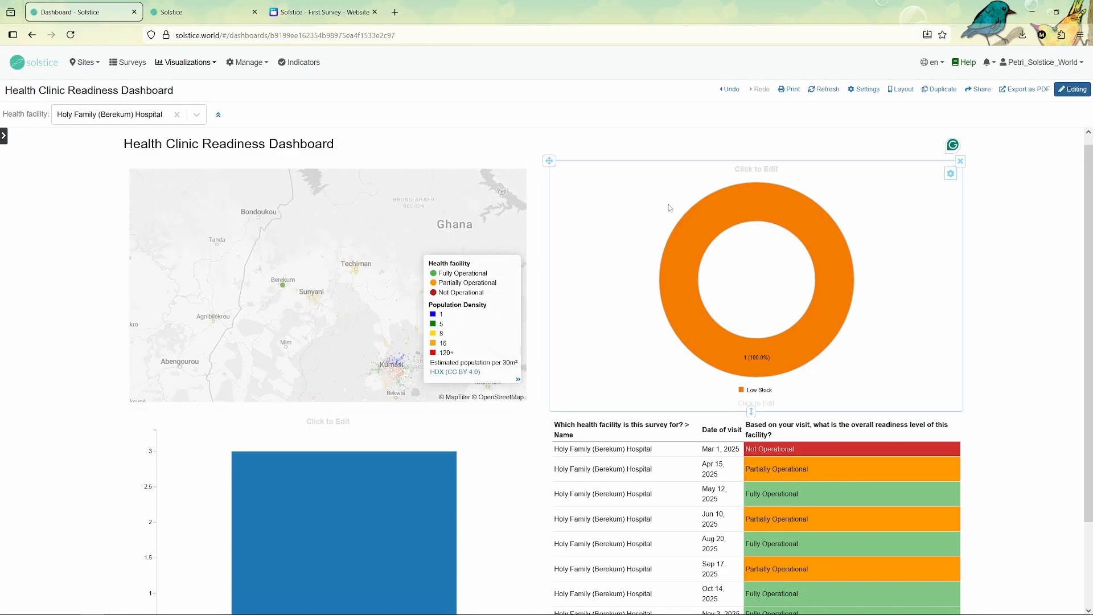
- Add a Health facility quick filter on the checklist's latest "Is a trained clinical officer or doctor present today?" answer and save the settings
left_click(858, 86)
scroll(459, 454, "down", 3)
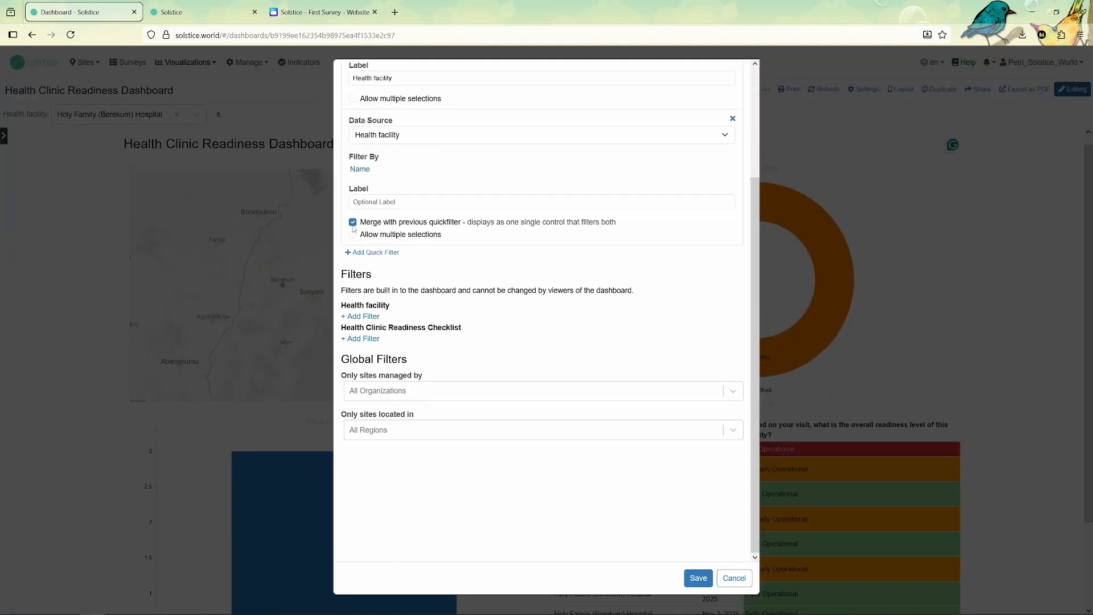
left_click(366, 252)
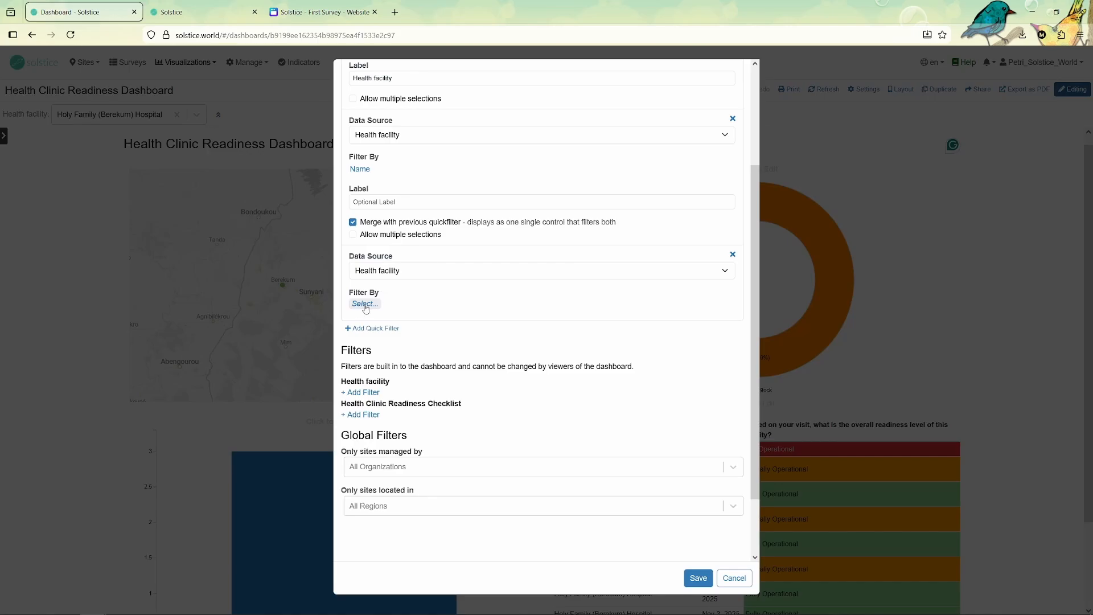
left_click(362, 301)
left_click(39, 432)
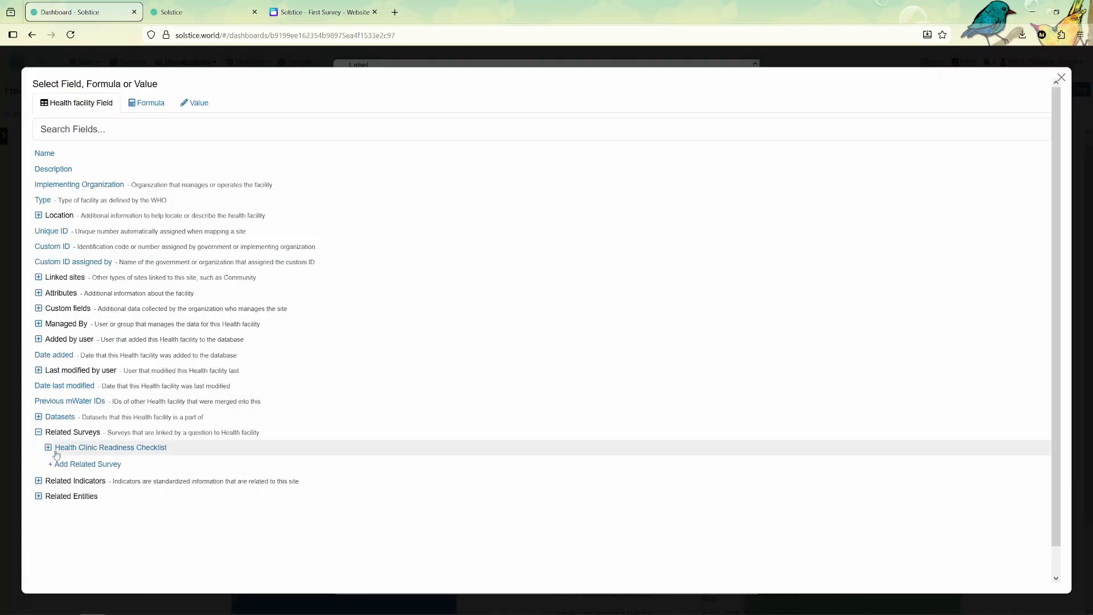
left_click(48, 448)
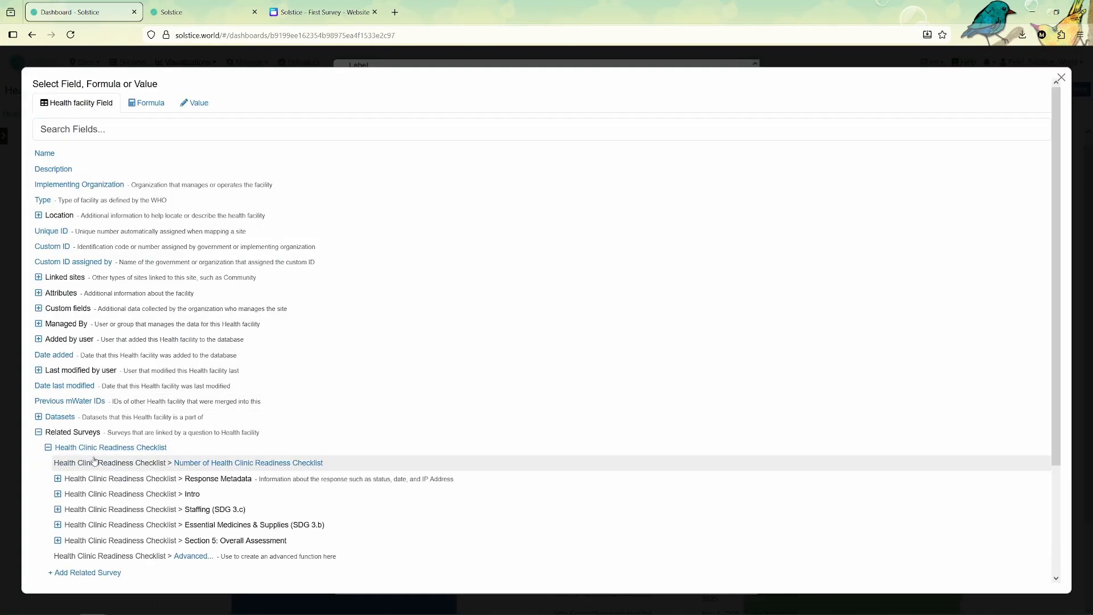
left_click(57, 509)
left_click(88, 522)
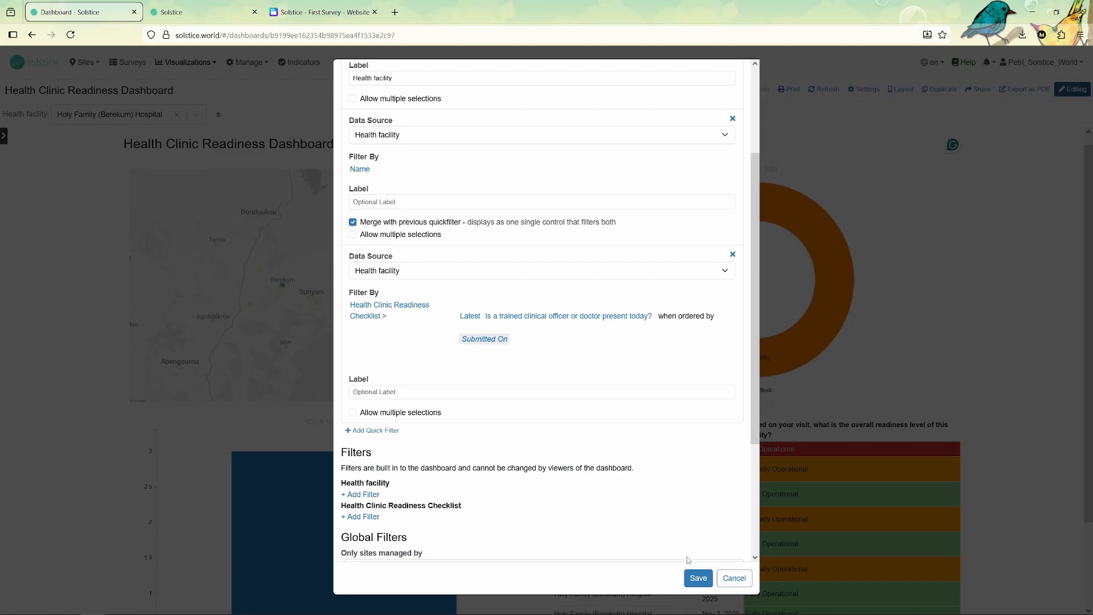
left_click(698, 577)
- Test the new quick filter by limiting the dashboard to facilities answered No, and clear the selection
left_click(235, 114)
left_click(216, 156)
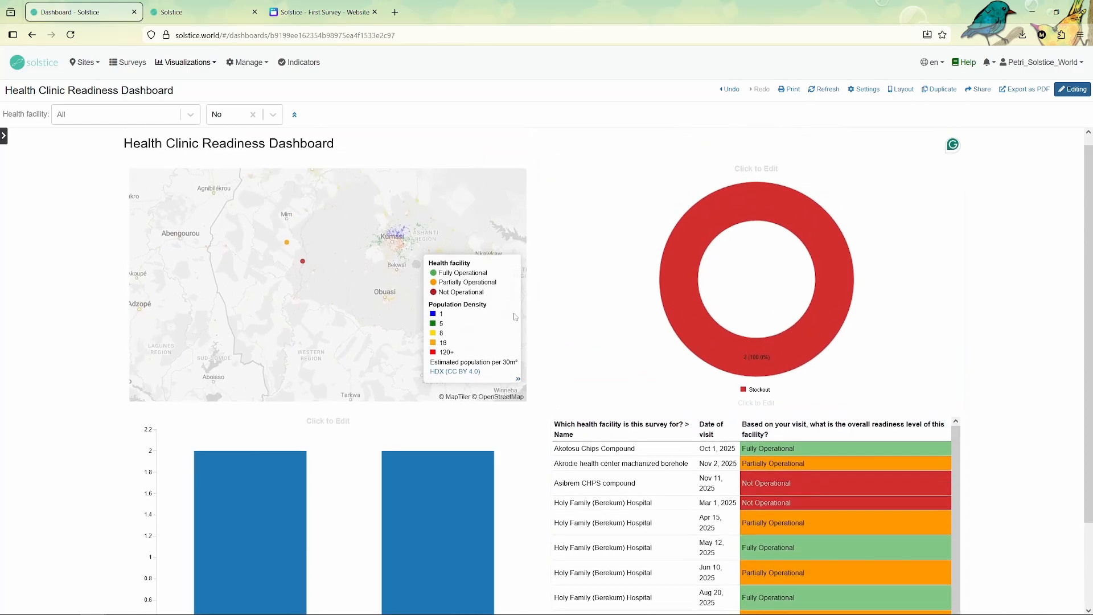
mouse_move(518, 436)
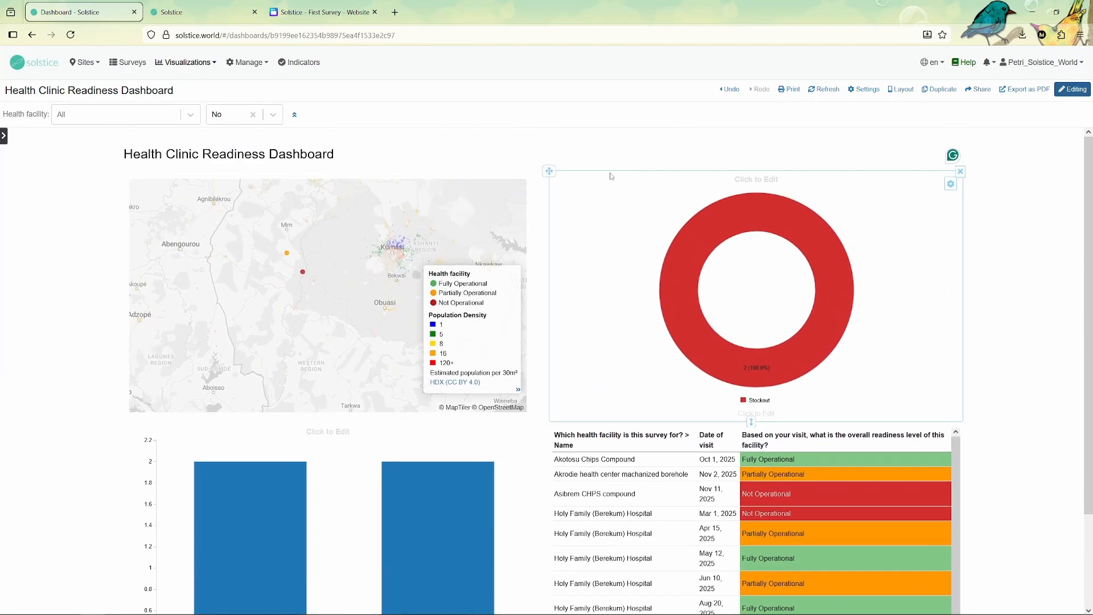
left_click(253, 115)
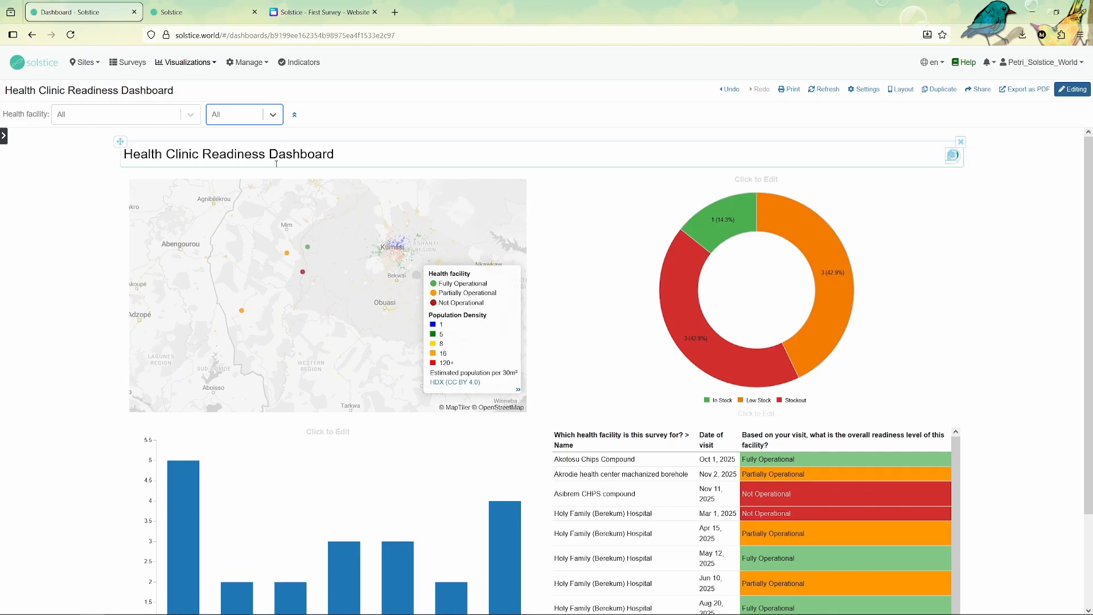
- Add French (Français) as an additional dashboard language, autotranslate it and save the settings
left_click(875, 89)
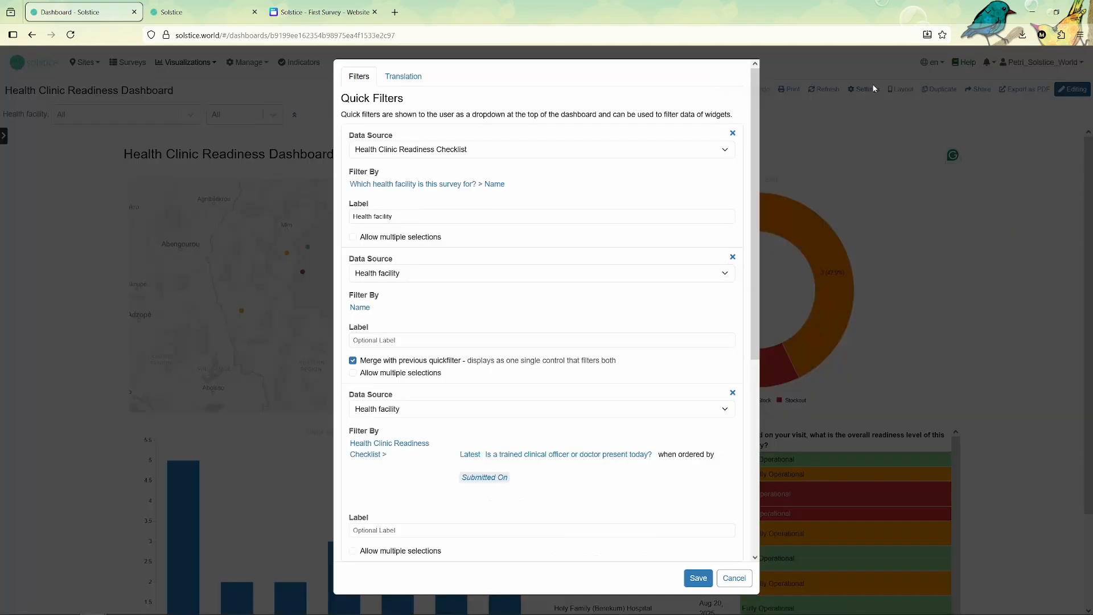
left_click(402, 78)
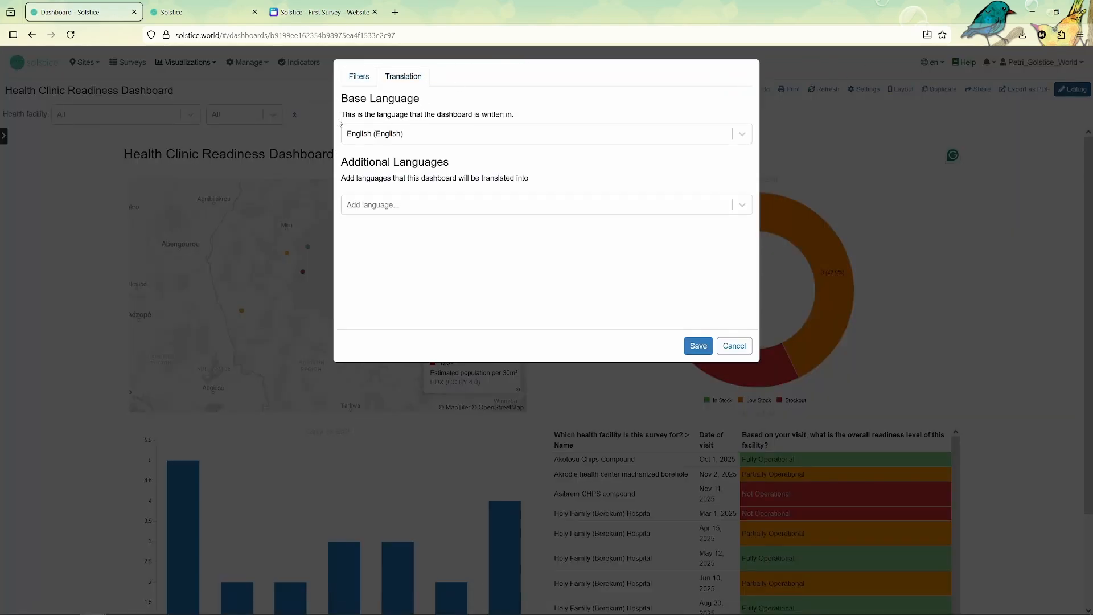
left_click(374, 210)
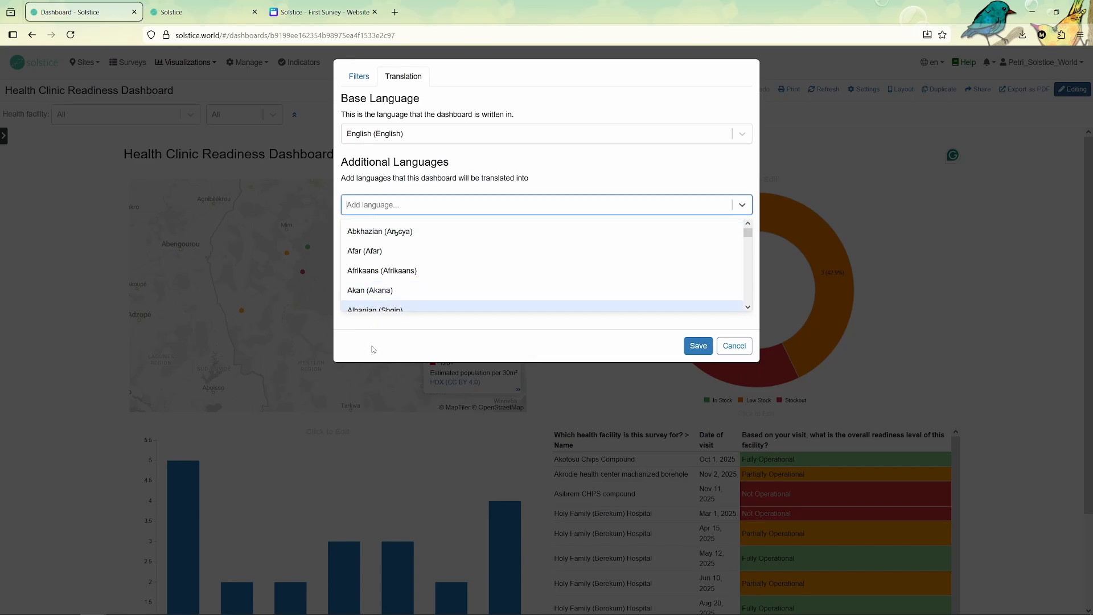
type("fr")
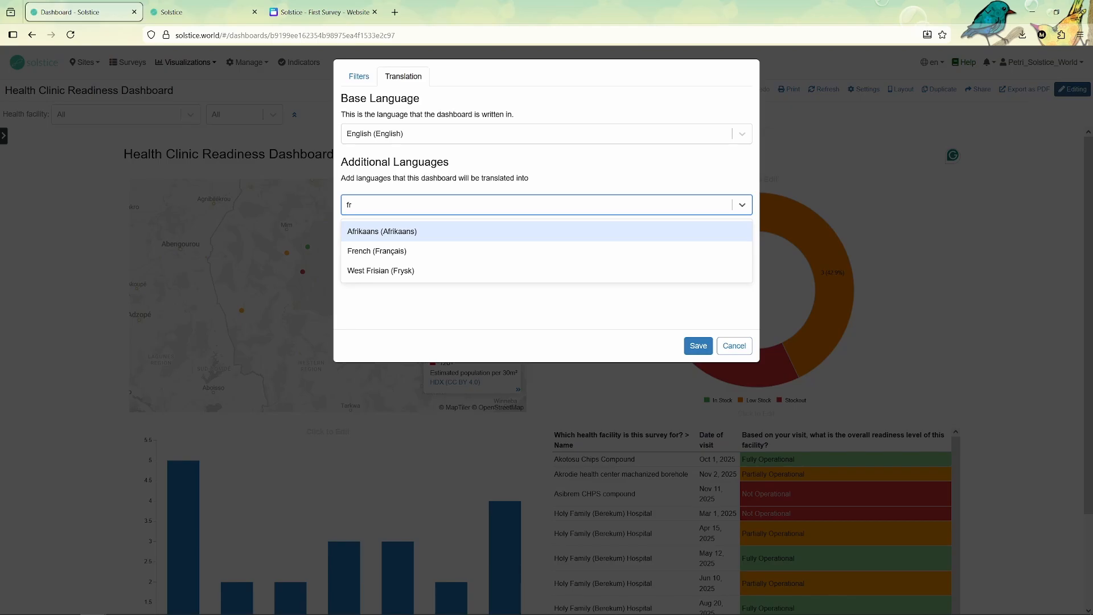
left_click(410, 251)
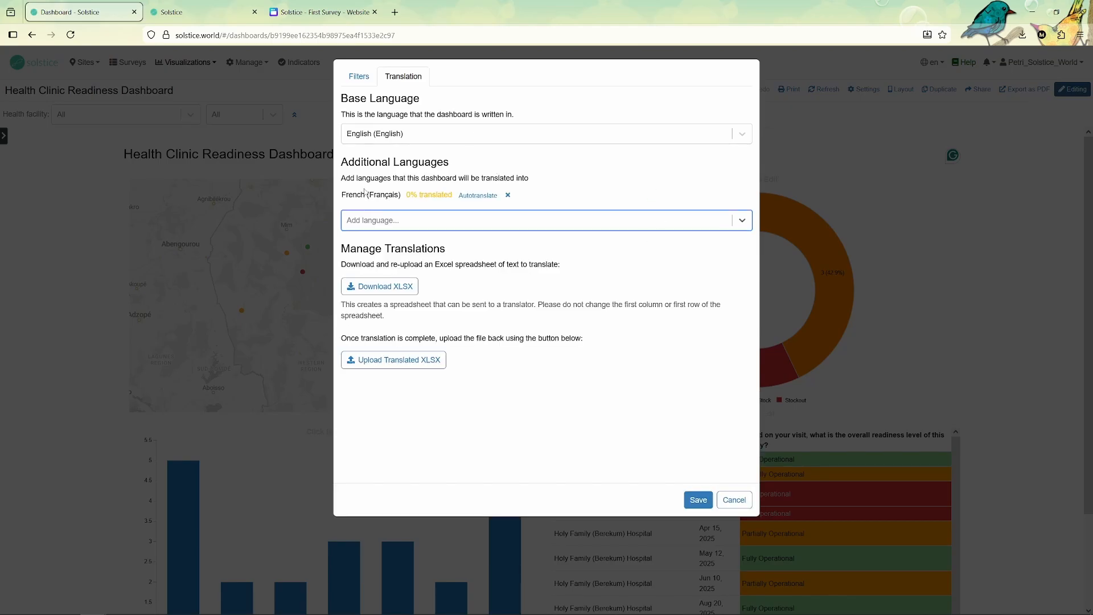
left_click(464, 197)
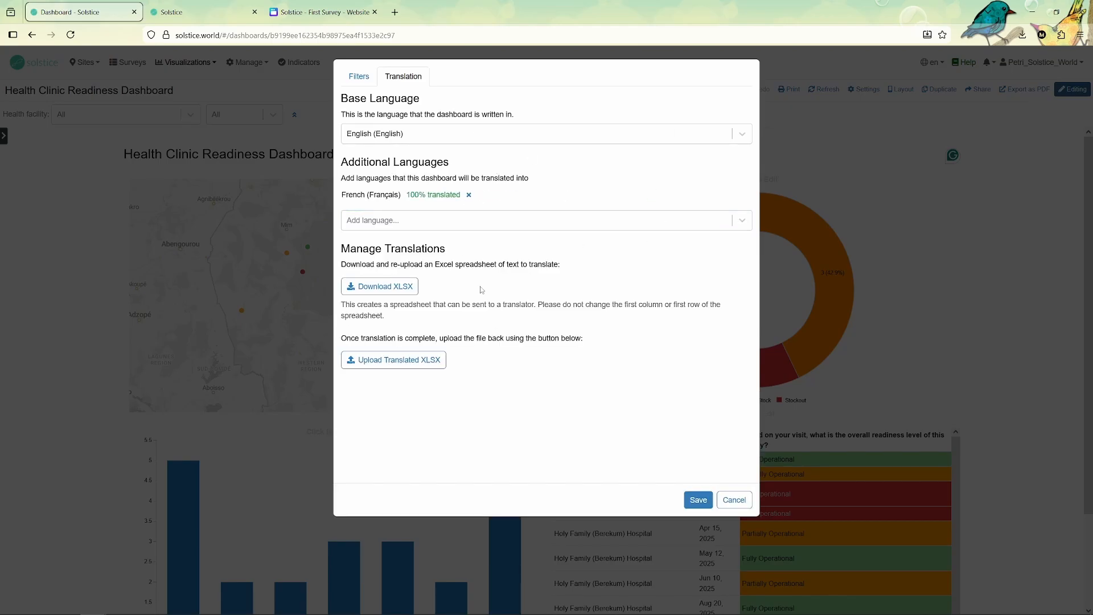
left_click(689, 496)
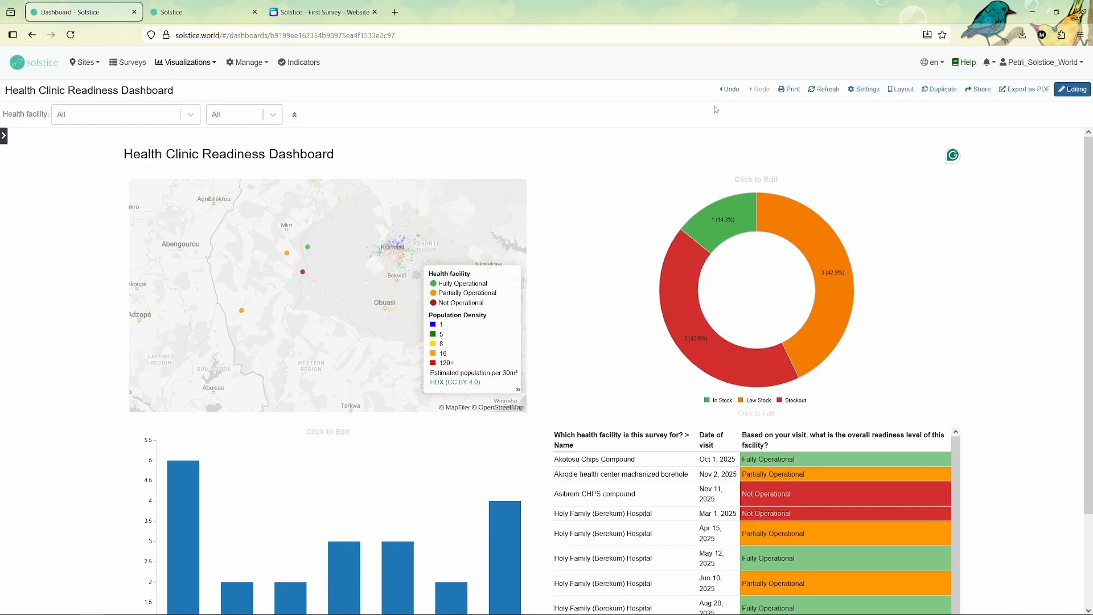
- Reload the dashboard and display it in French to check the translated title
left_click(812, 91)
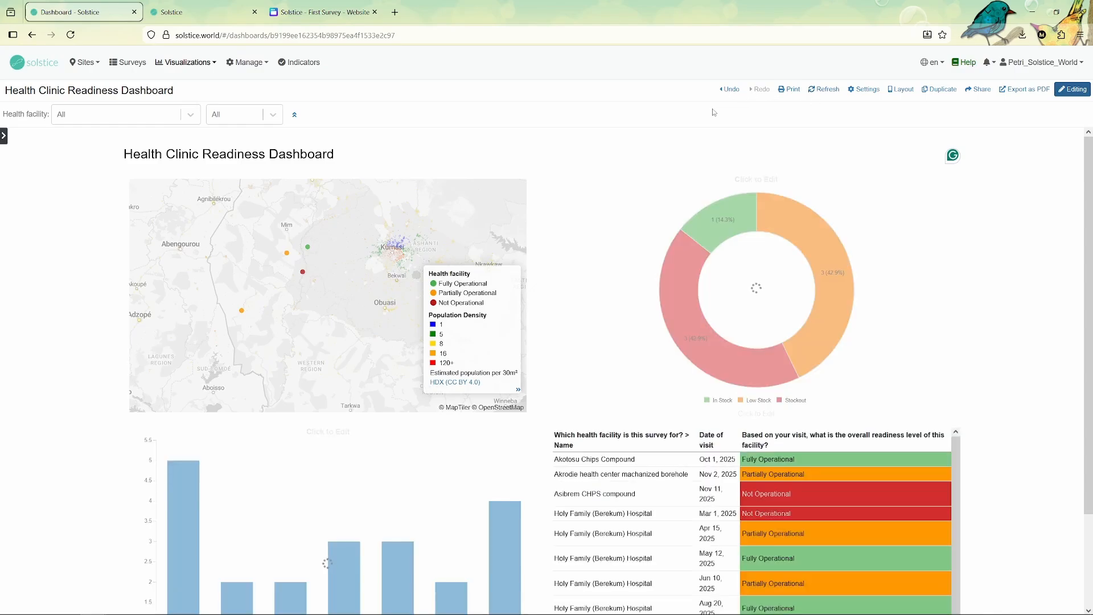
key("F5")
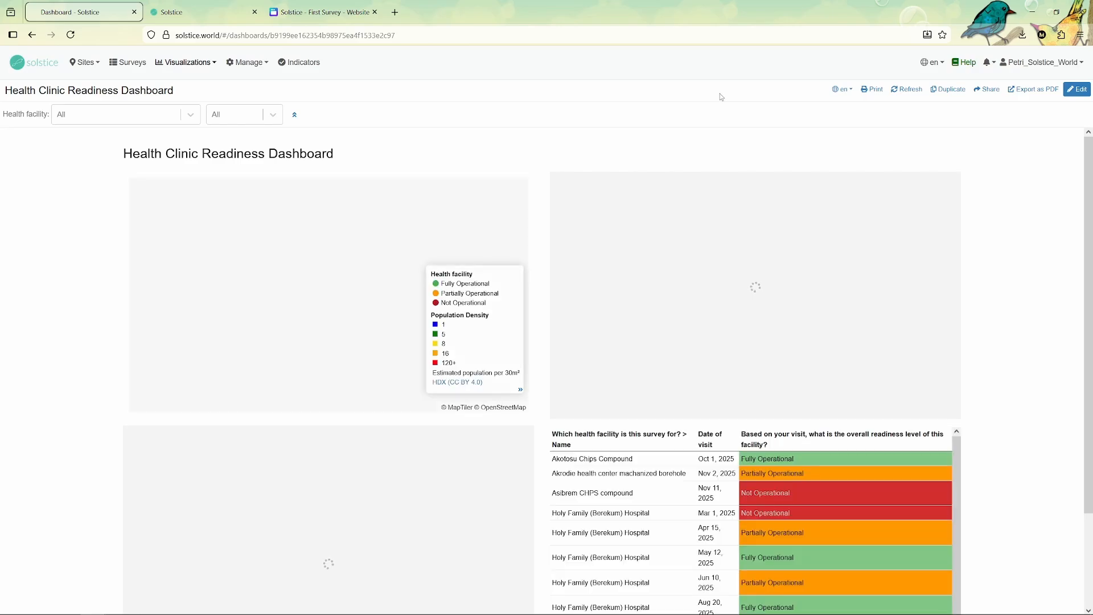
left_click(839, 91)
left_click(838, 128)
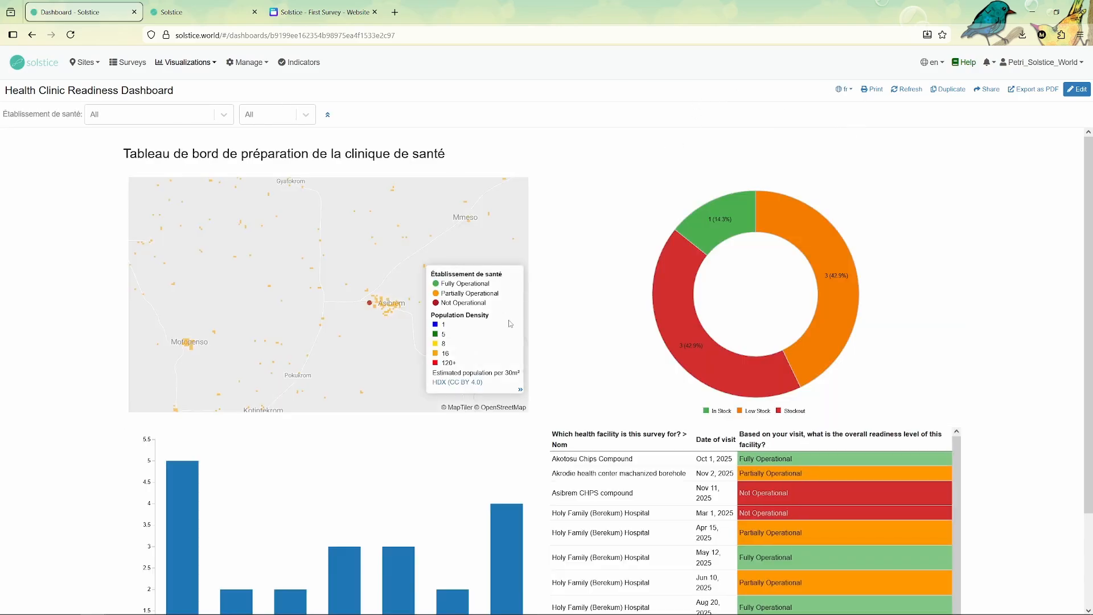
left_click_drag(120, 155, 473, 160)
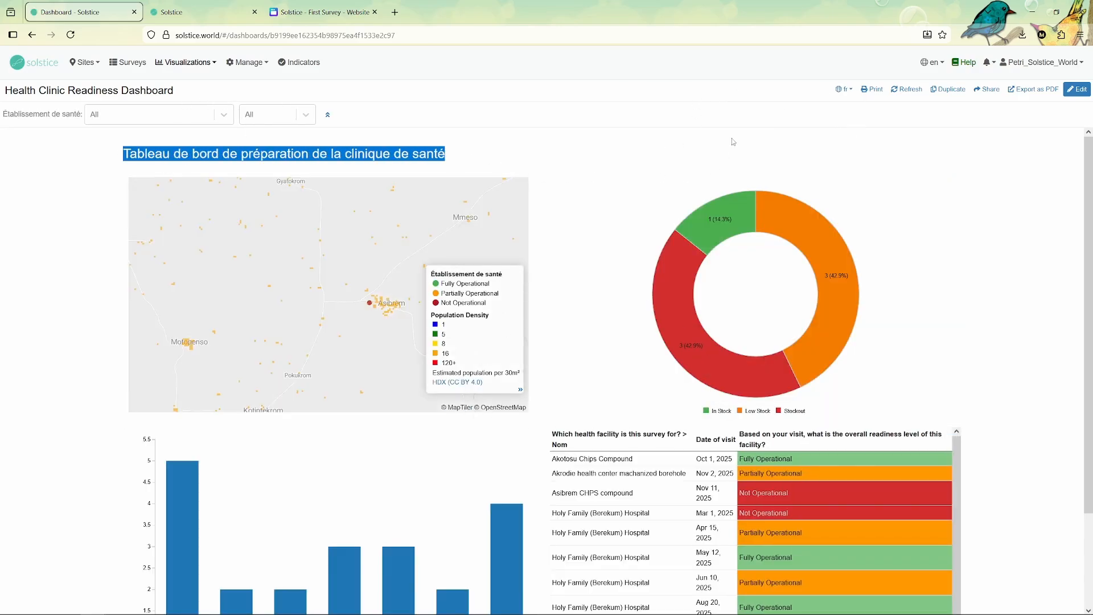
- Switch the dashboard language back to English and return to editing mode
left_click(843, 90)
left_click(802, 107)
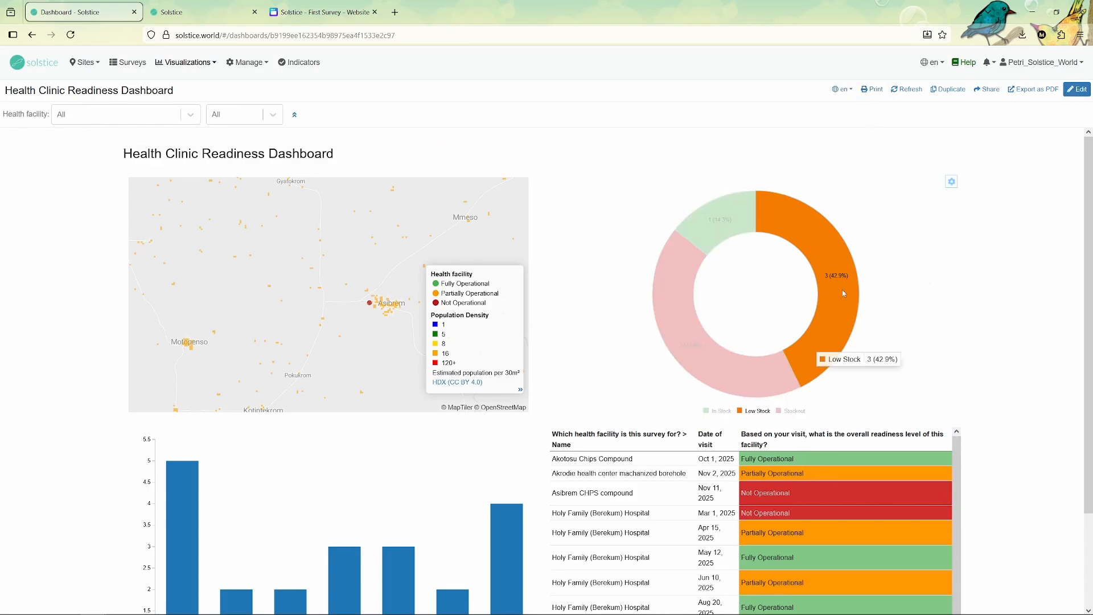
left_click(1078, 90)
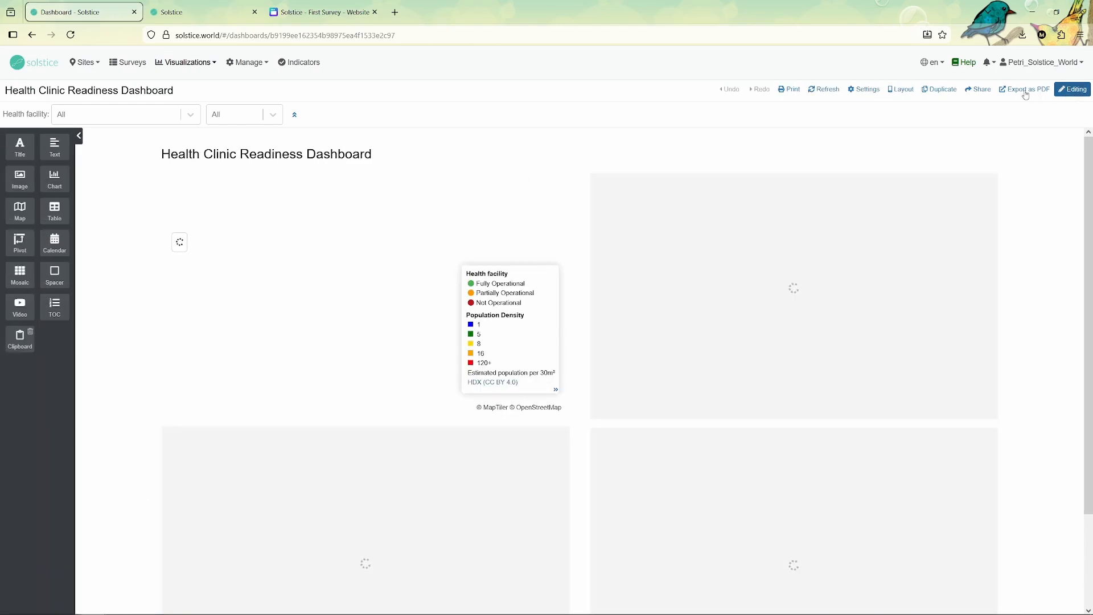
- Review the dashboard's Administer and View sharing rights, create a shareable link that works without login, and save the sharing settings
left_click(977, 88)
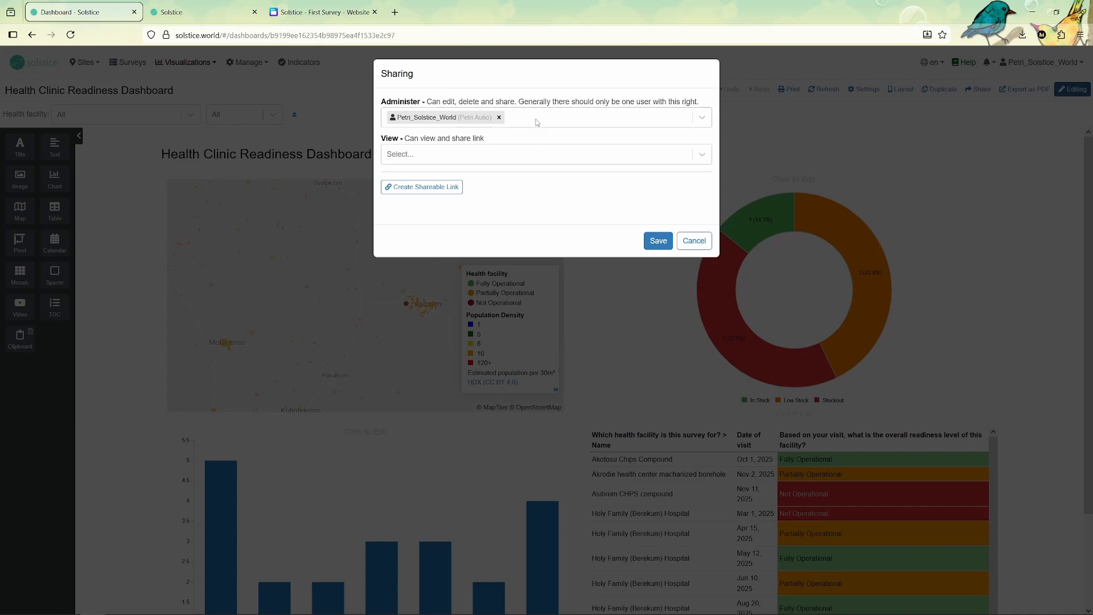
left_click_drag(427, 102, 706, 101)
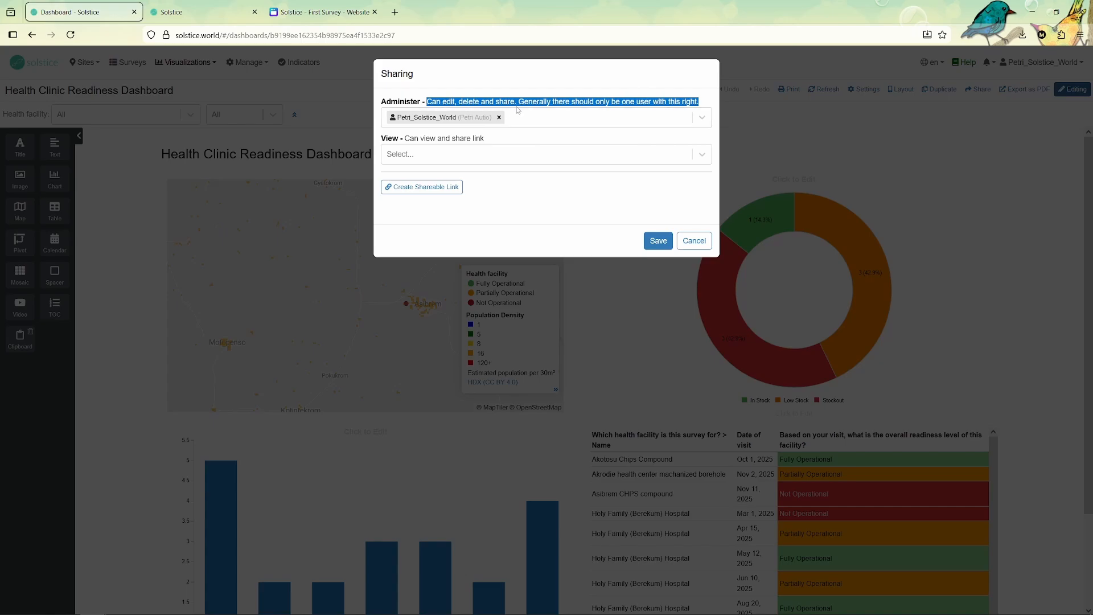
left_click(411, 154)
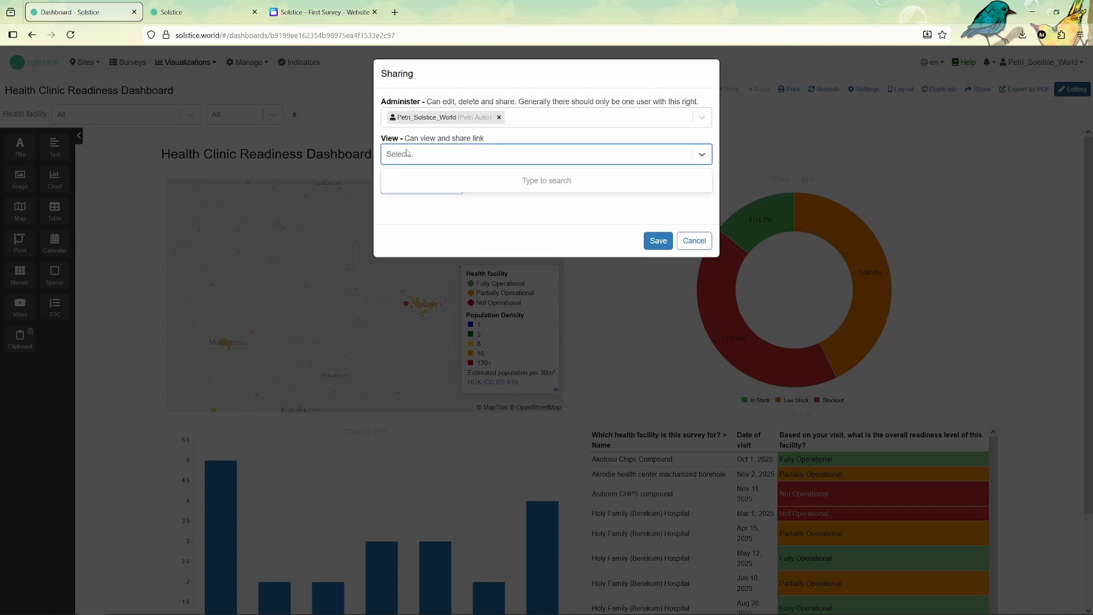
left_click(399, 146)
double_click(397, 141)
left_click(520, 139)
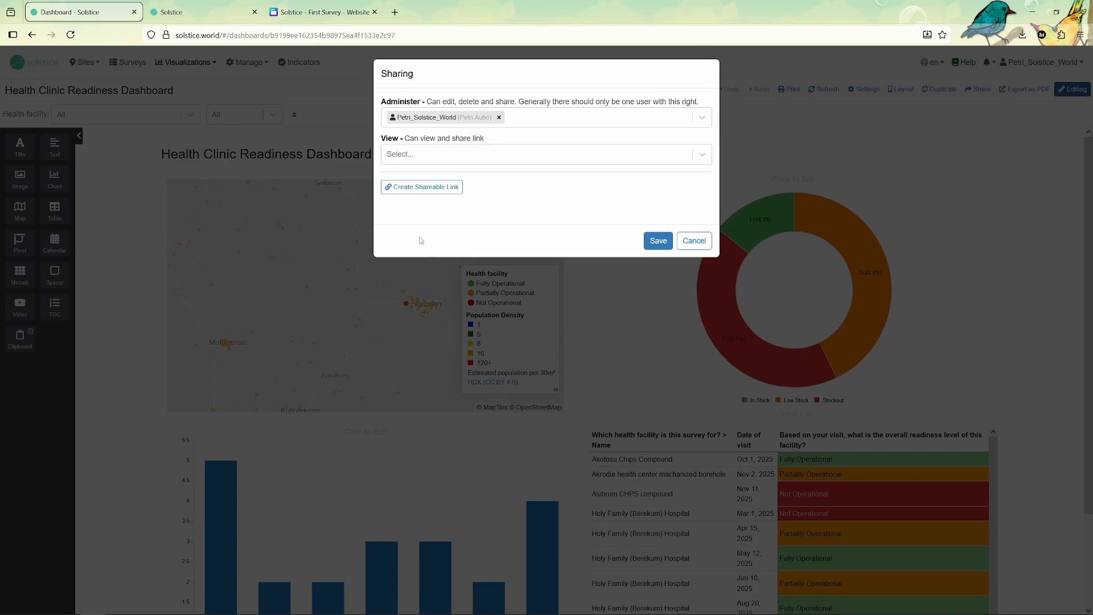
left_click(422, 188)
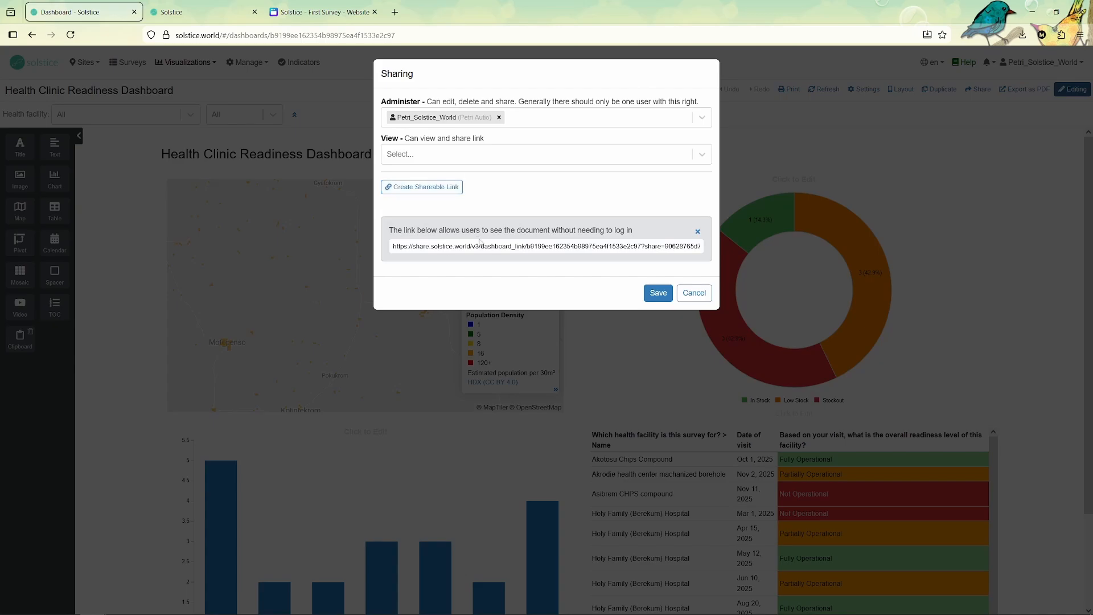
left_click(512, 240)
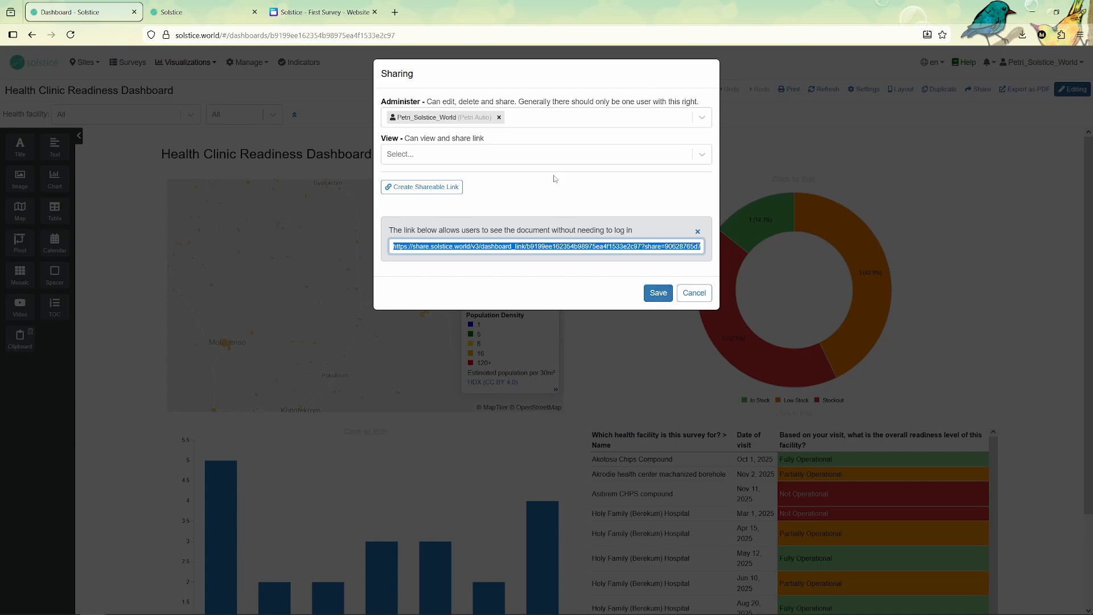
left_click(655, 293)
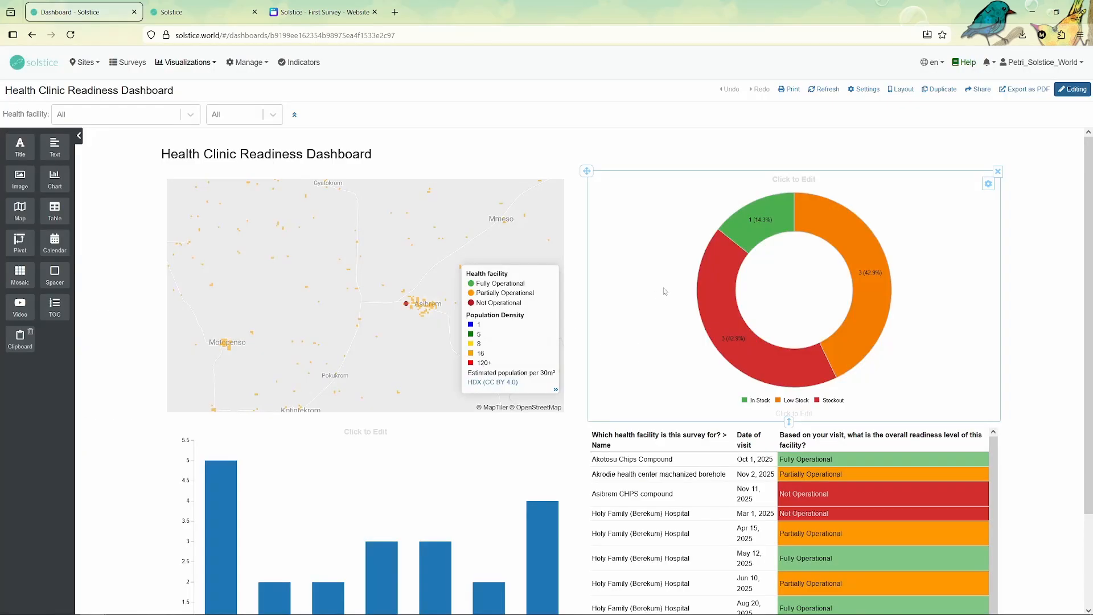
- Hide the widget palette and leave the dashboard's editing mode
left_click(79, 136)
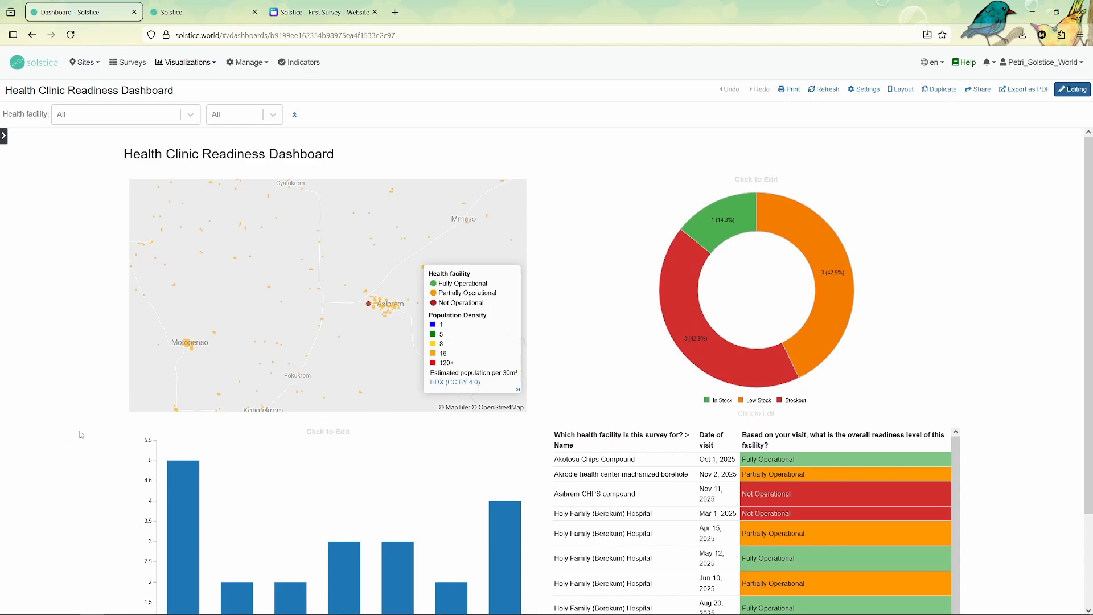
left_click(1068, 91)
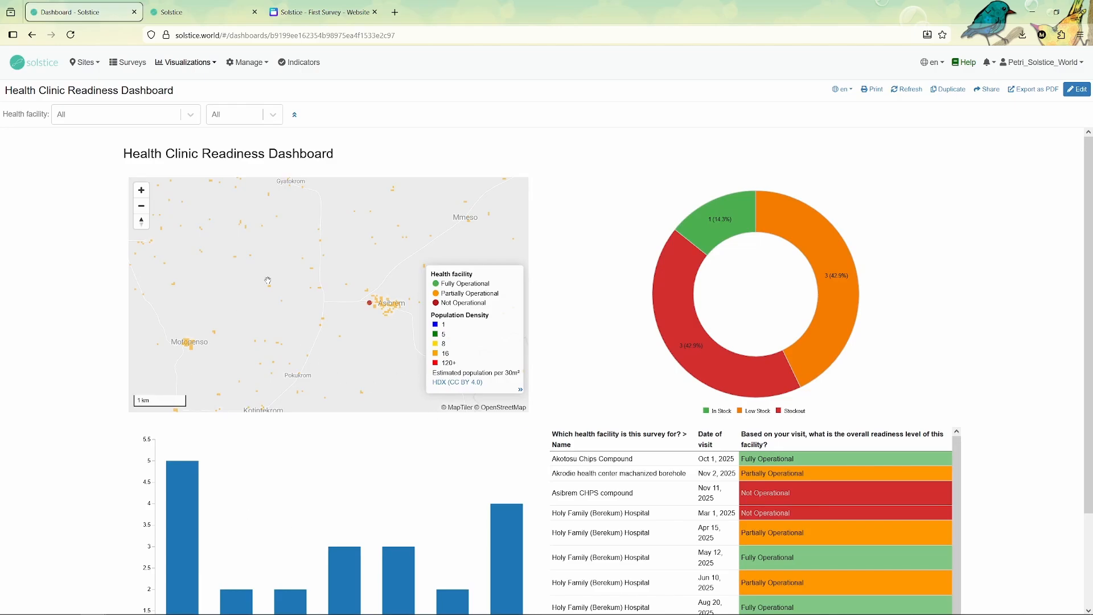
mouse_move(178, 68)
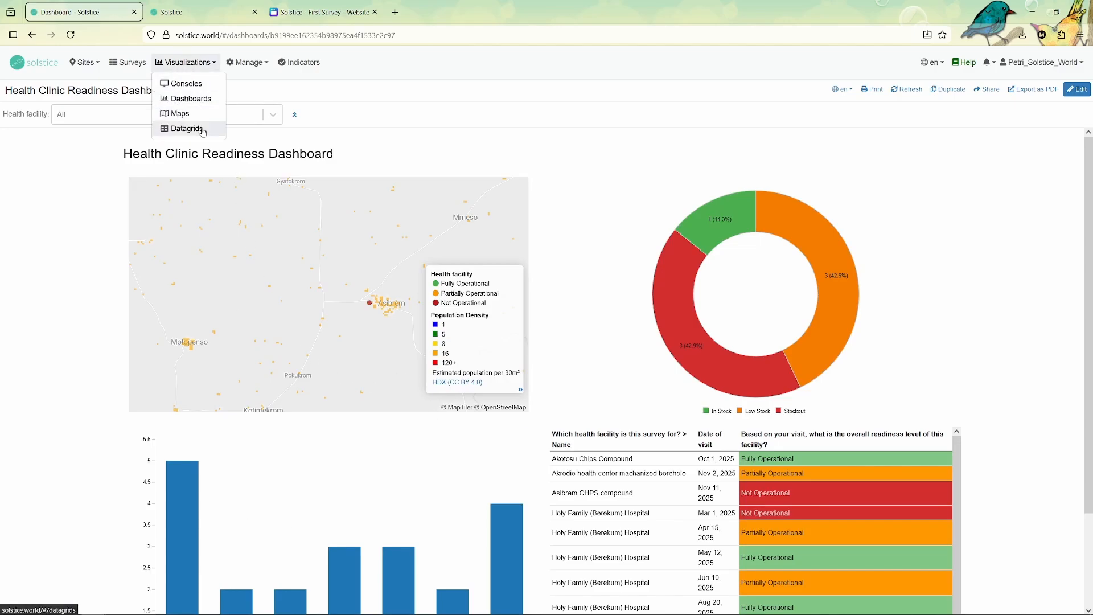
- Open the About Visualizations article in the Resource Center's Report section under Using Solstice, and look through it and the related topics
left_click(963, 63)
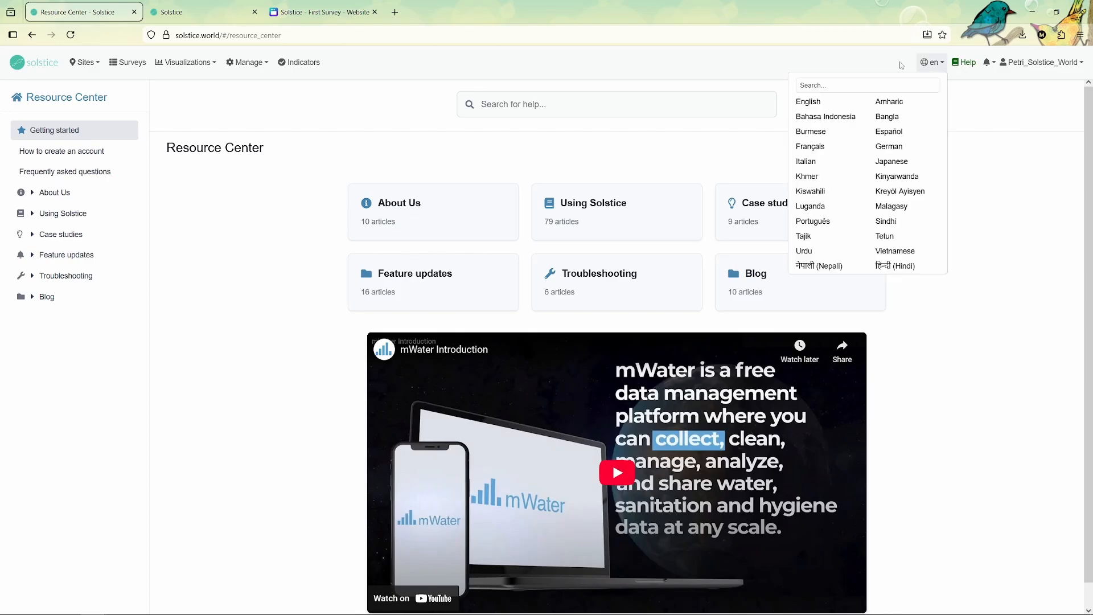
left_click(56, 214)
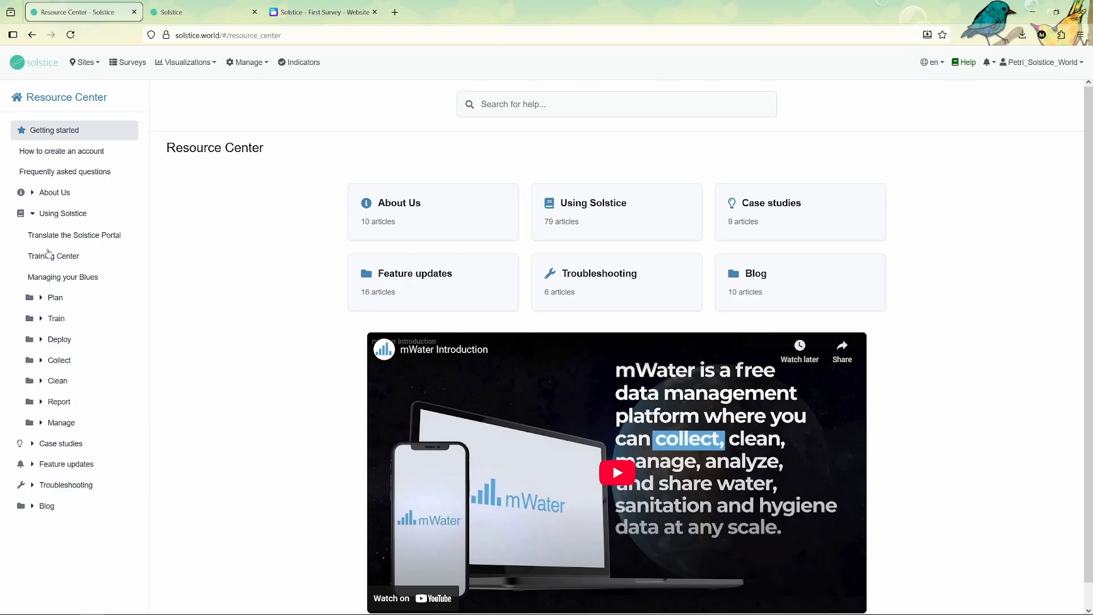
left_click(49, 403)
left_click(76, 429)
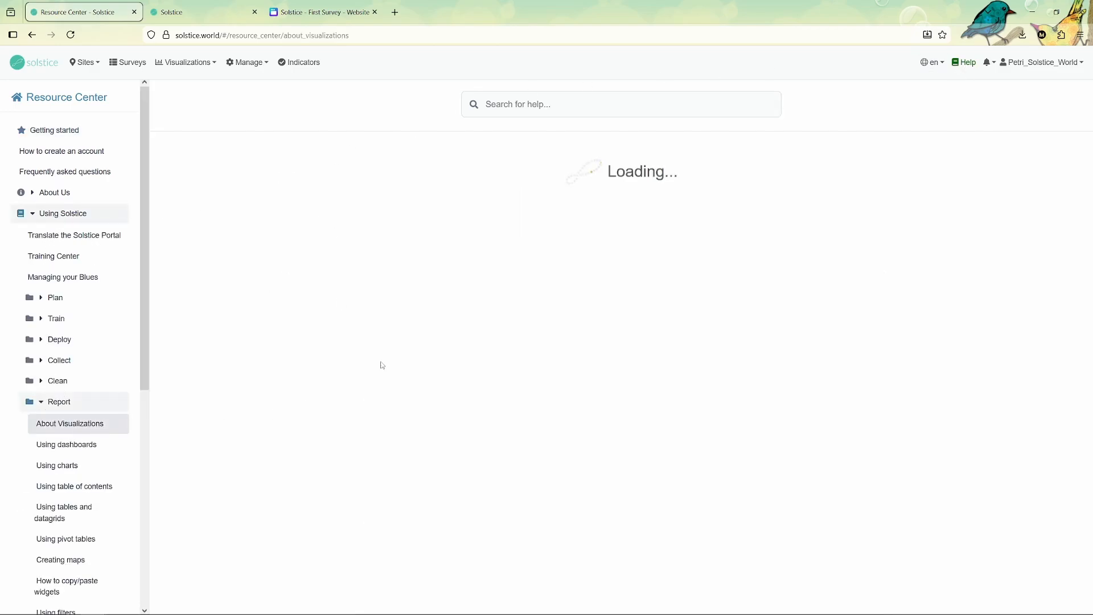
scroll(117, 473, "down", 3)
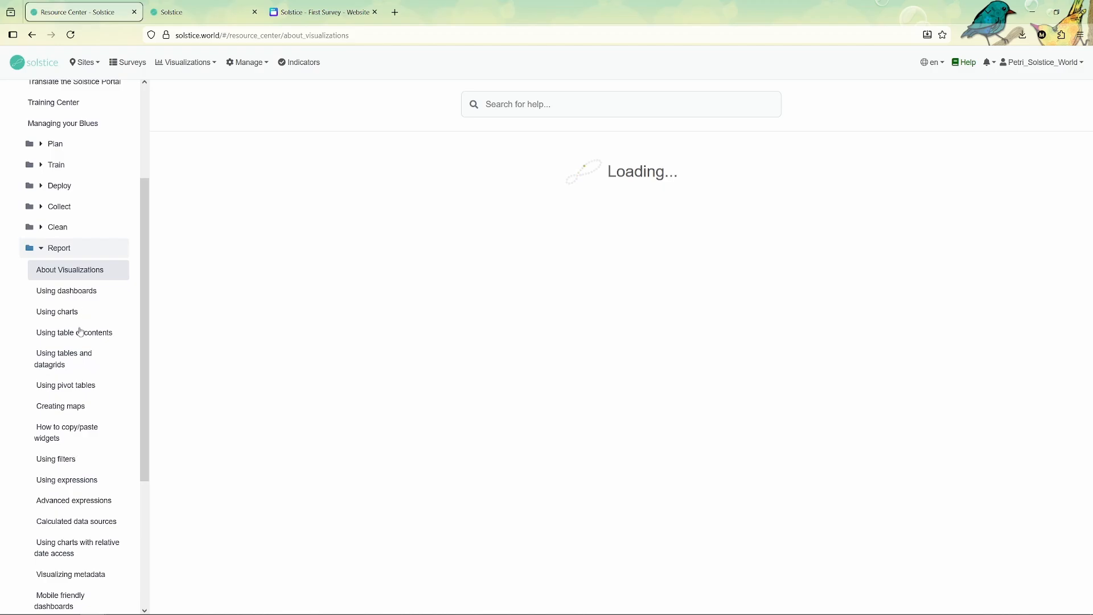
scroll(80, 379, "down", 2)
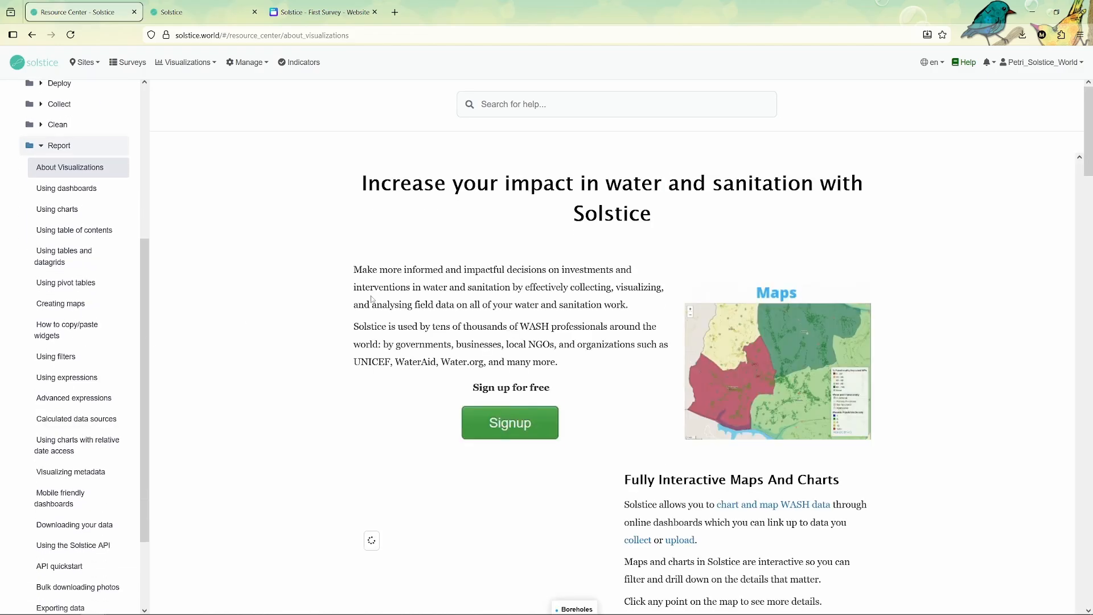
scroll(390, 341, "down", 4)
scroll(405, 307, "up", 3)
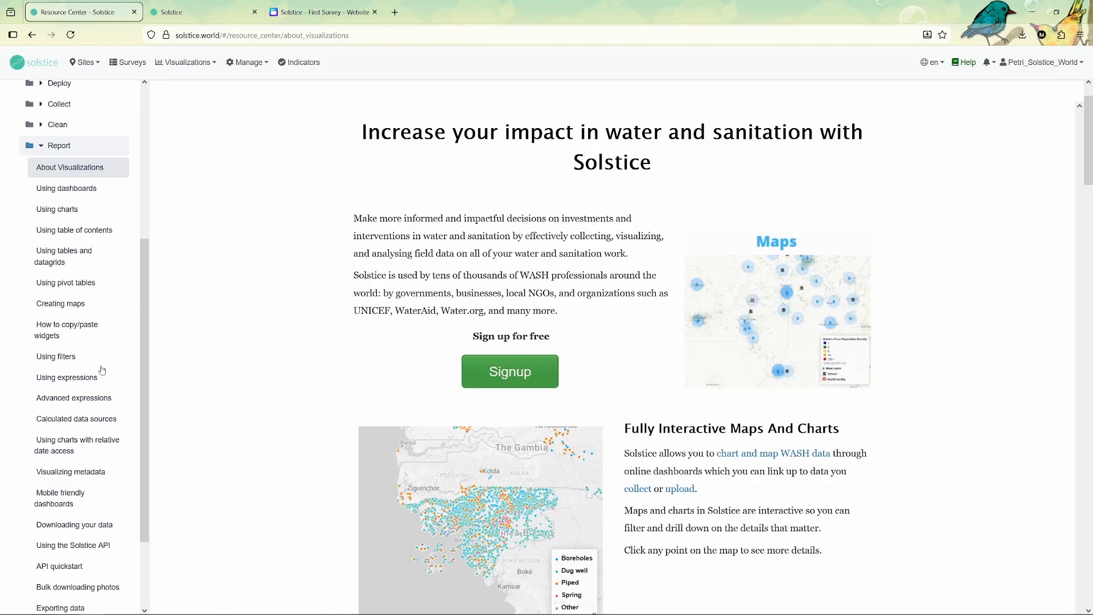
scroll(222, 348, "up", 2)
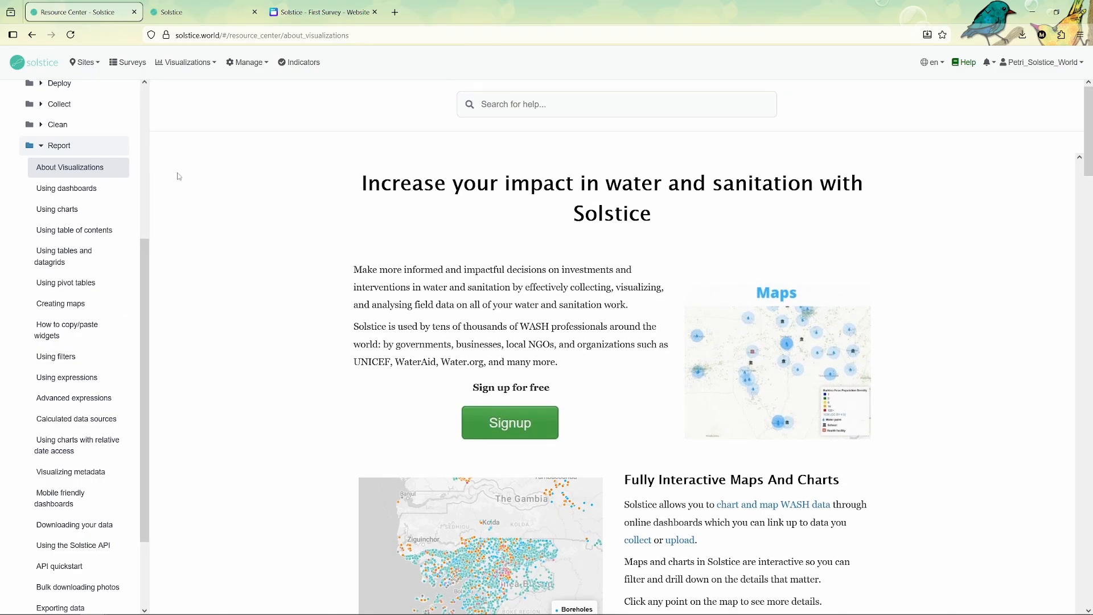
scroll(123, 171, "up", 5)
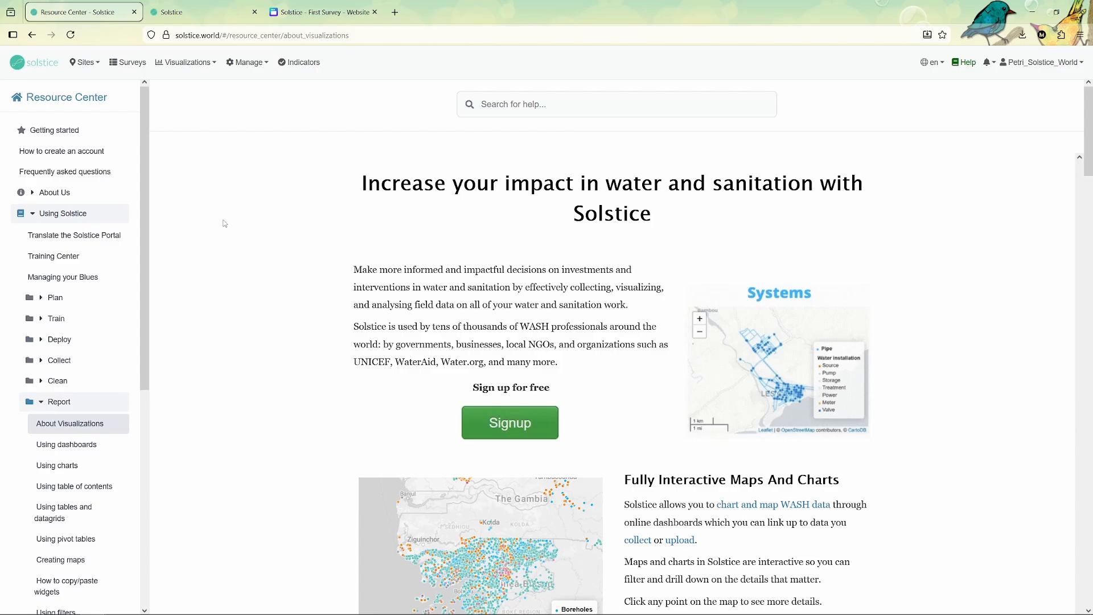